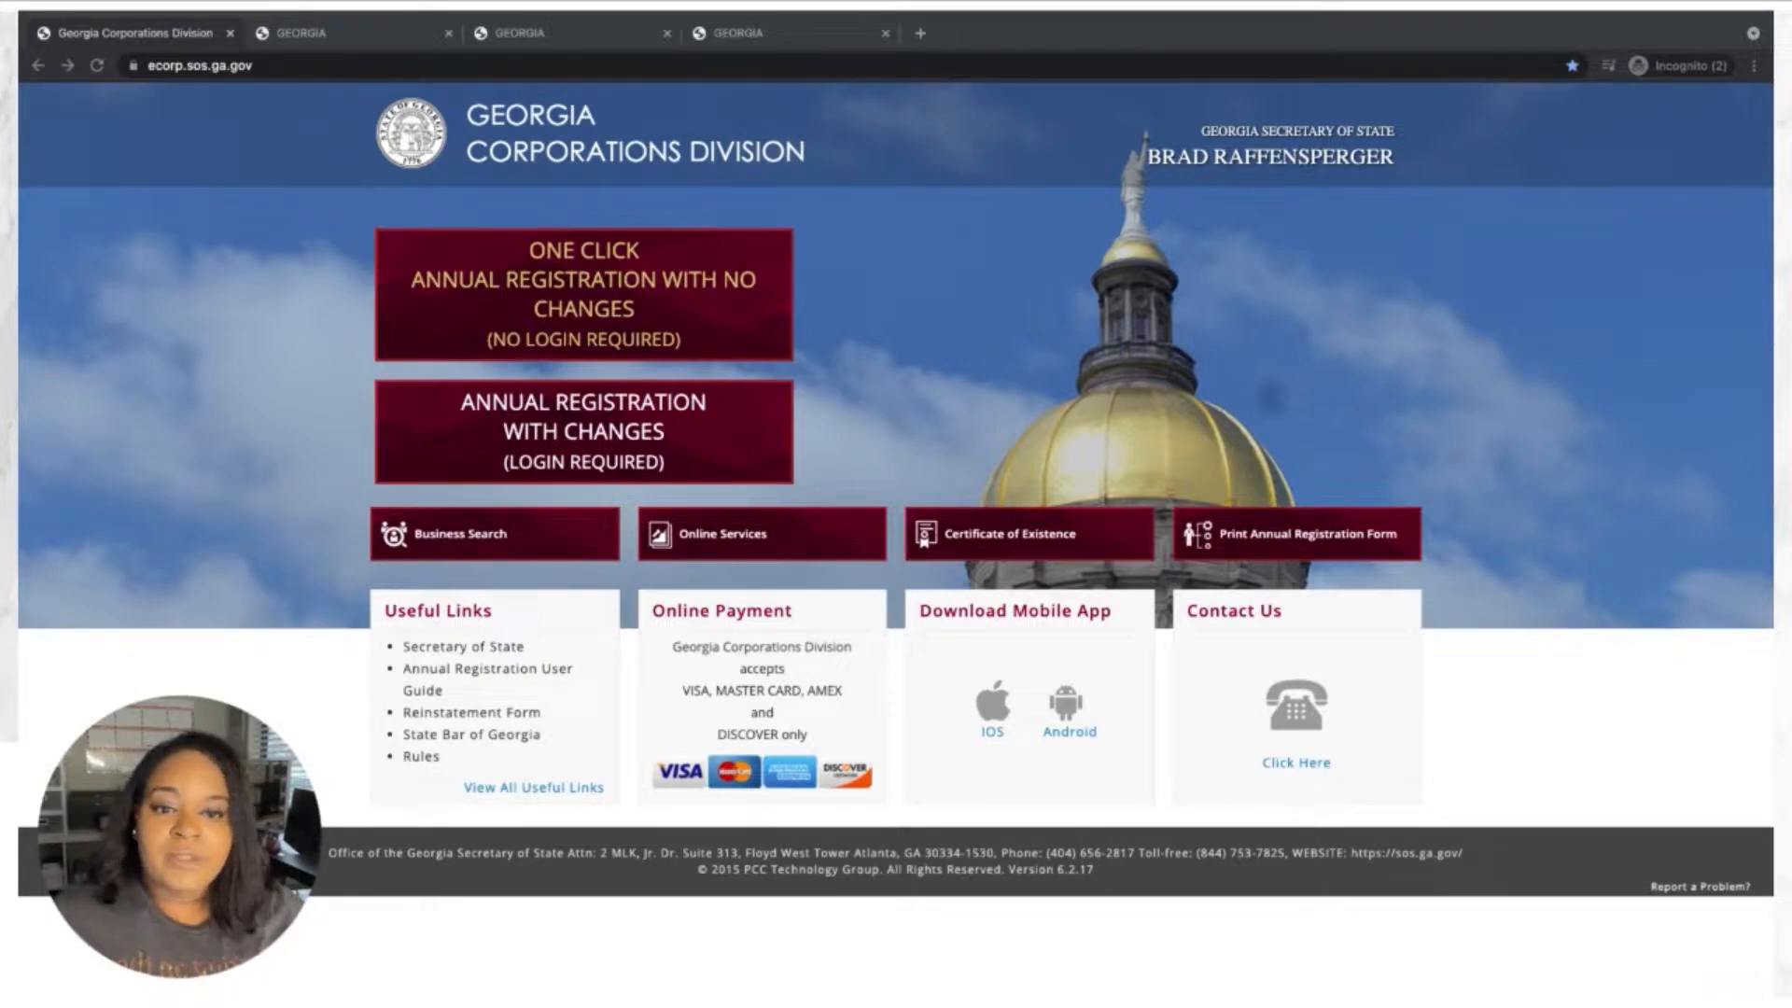
Move from the Customer Login tab to the blank account registration form, step 1 of 3.
click(310, 38)
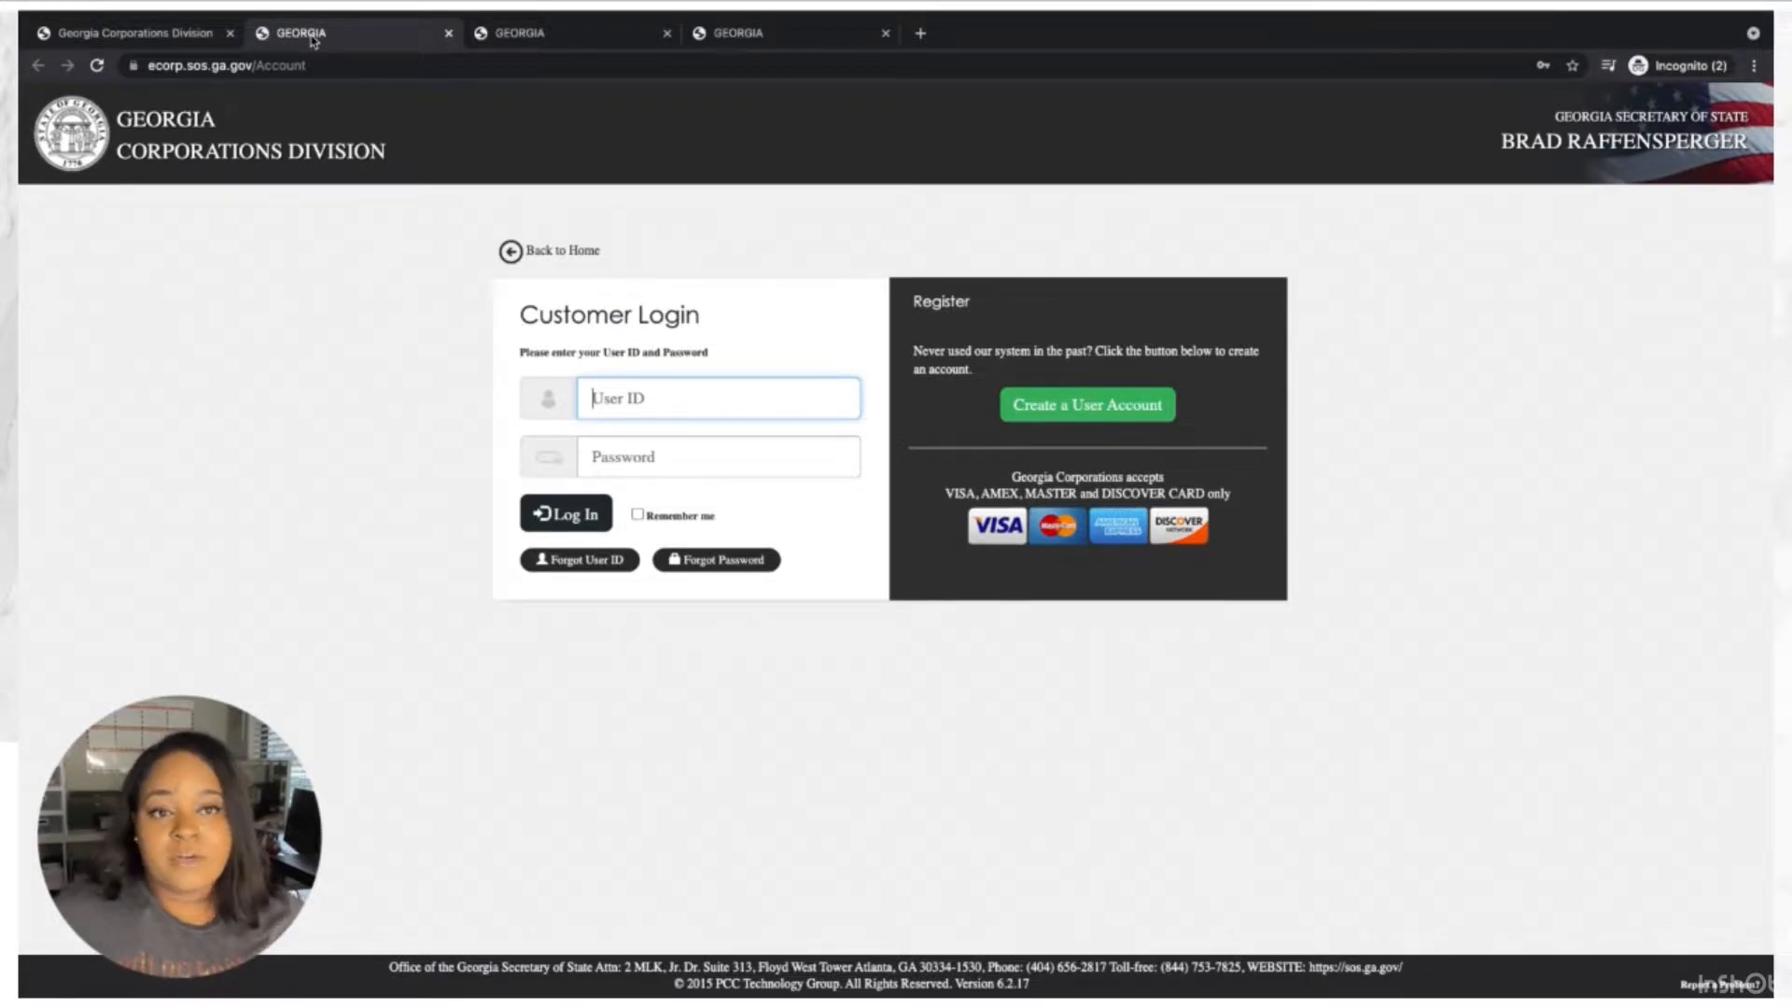
click(510, 37)
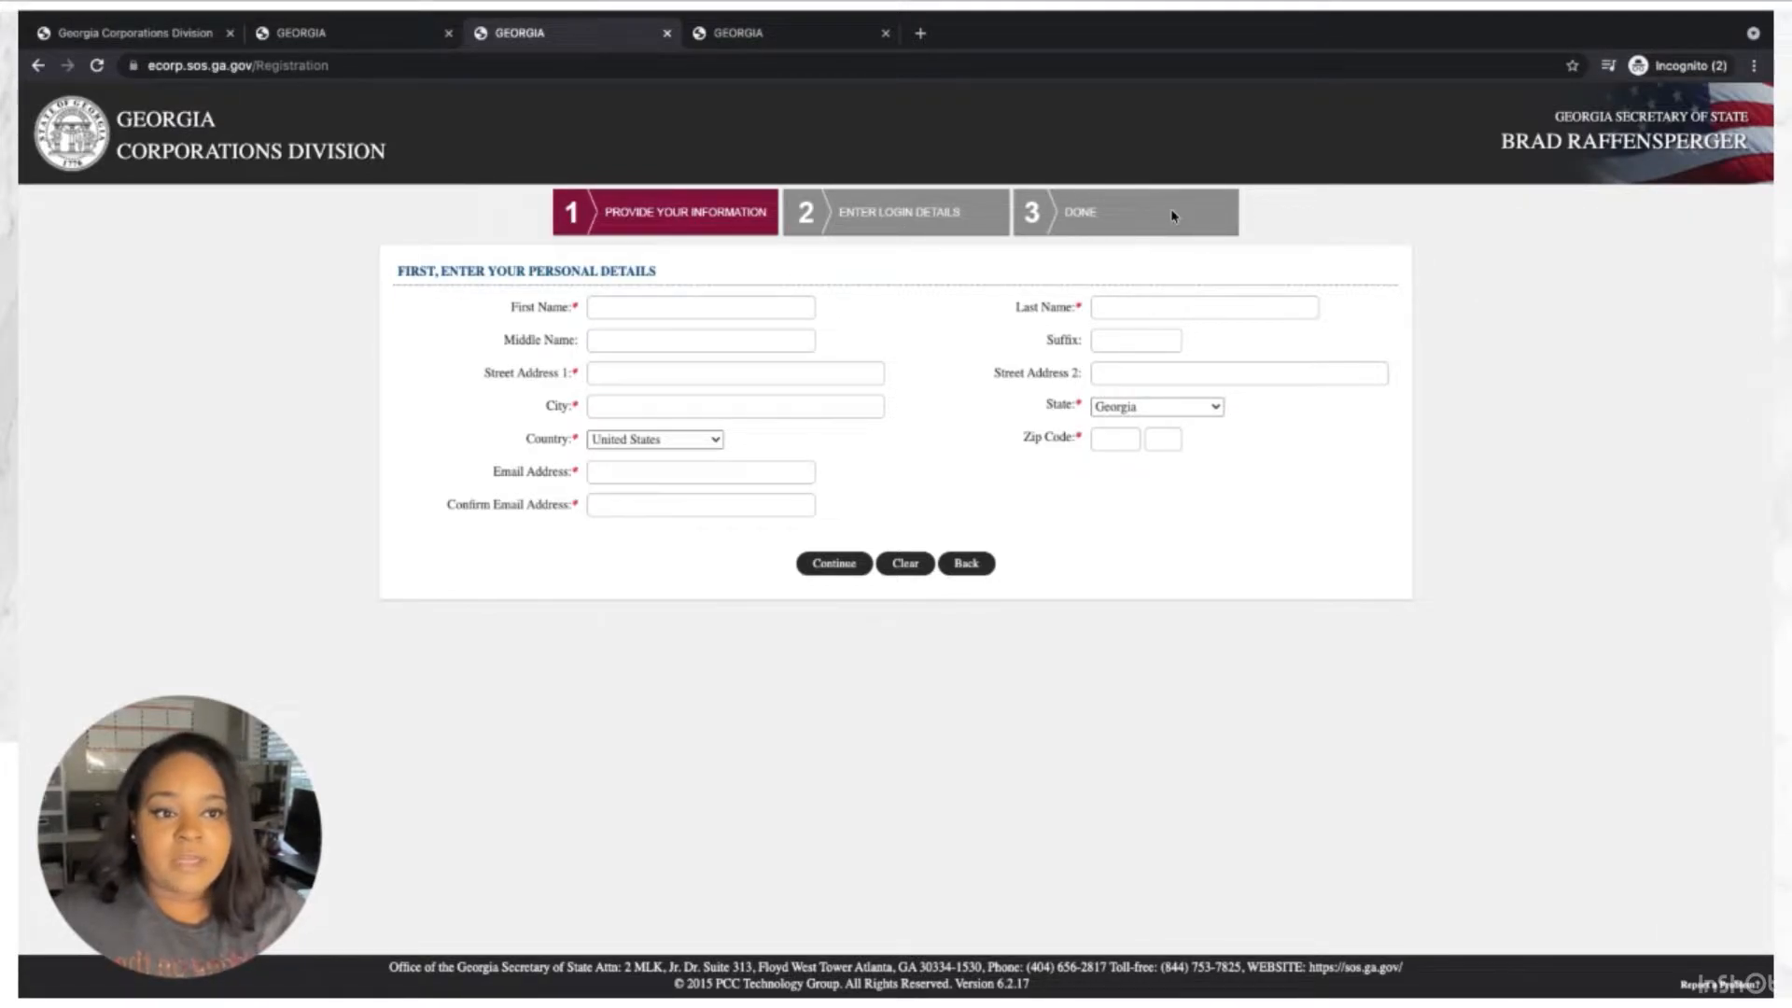
Switch to the logged-in Online Services dashboard listing the filing options.
click(731, 34)
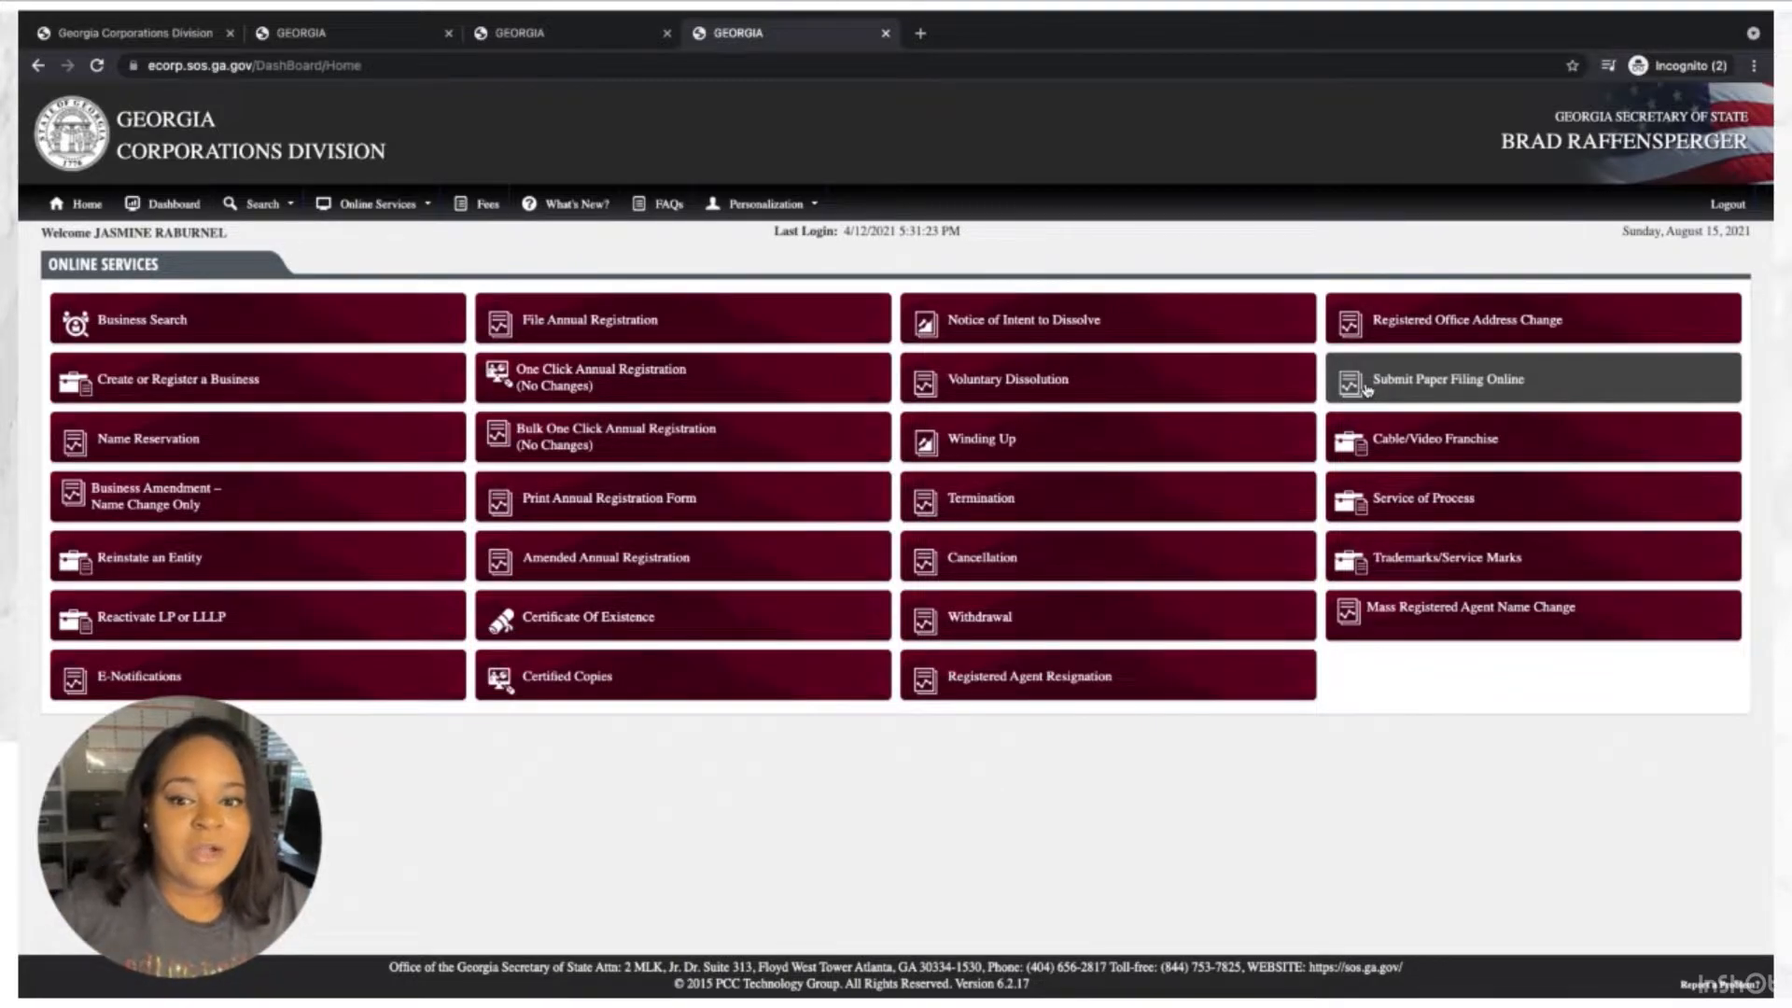
Start a new filing from the 'Create or Register a Business' tile.
click(209, 383)
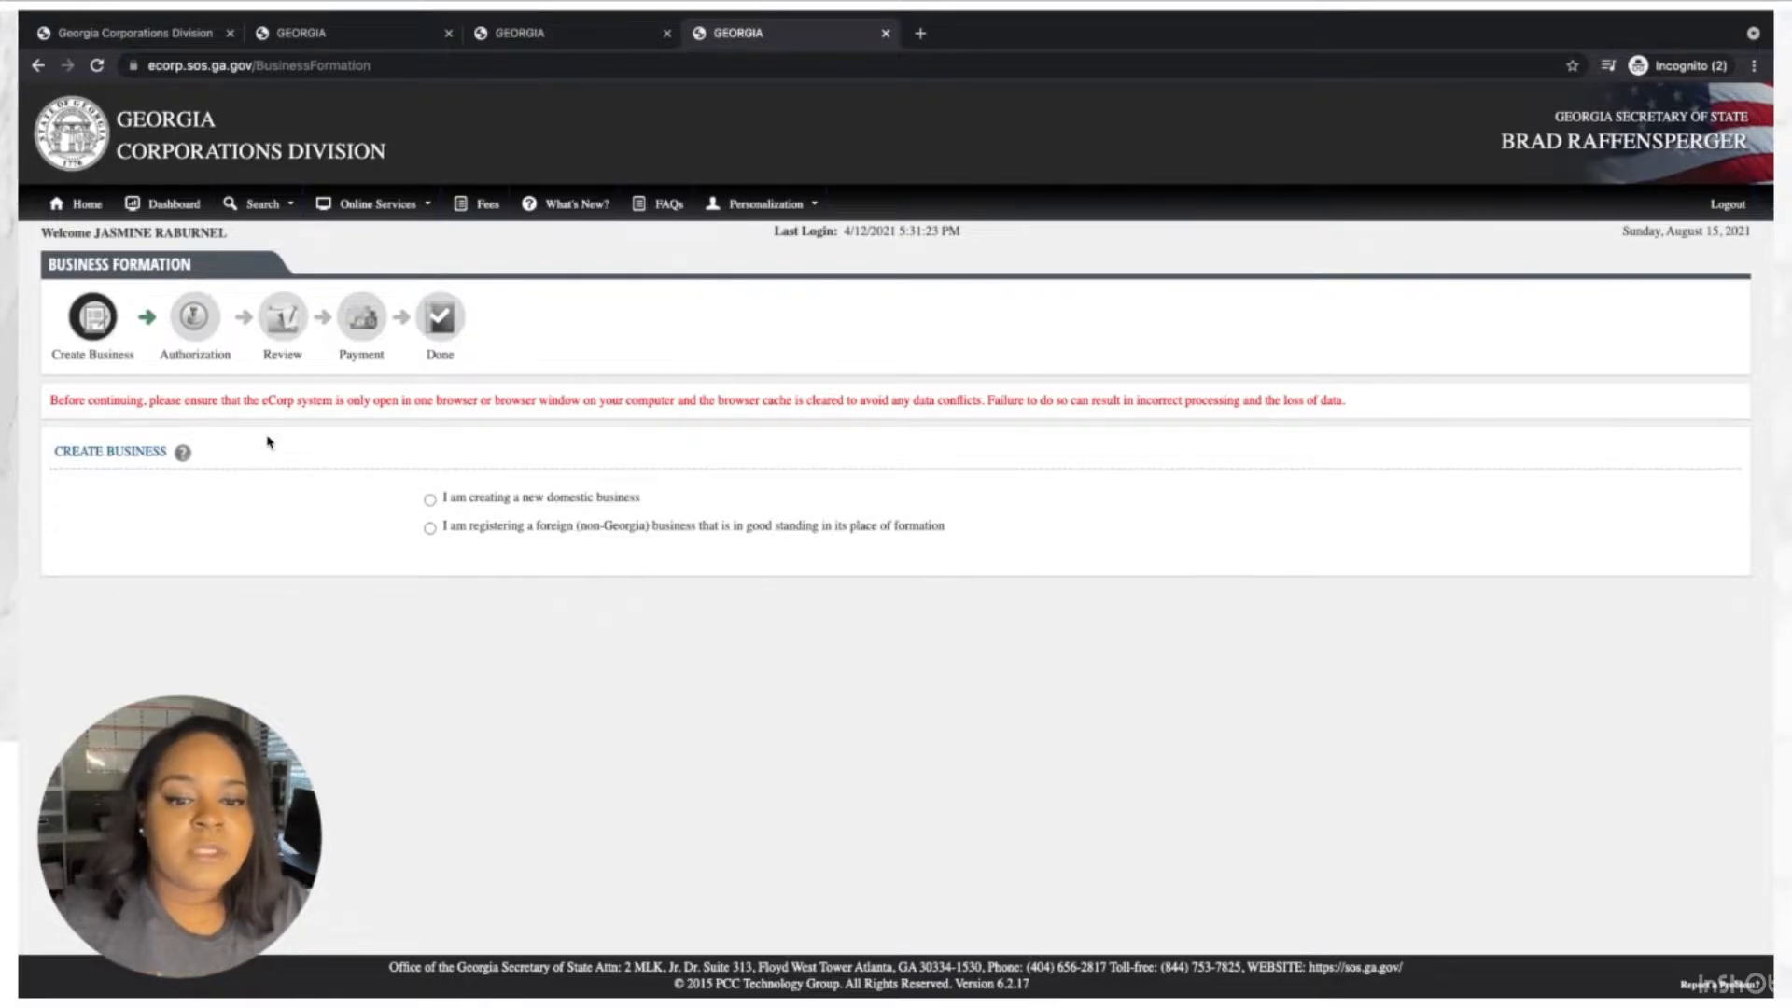
Choose a new domestic business of type Domestic Limited Liability Company.
click(498, 504)
mouse_move(185, 460)
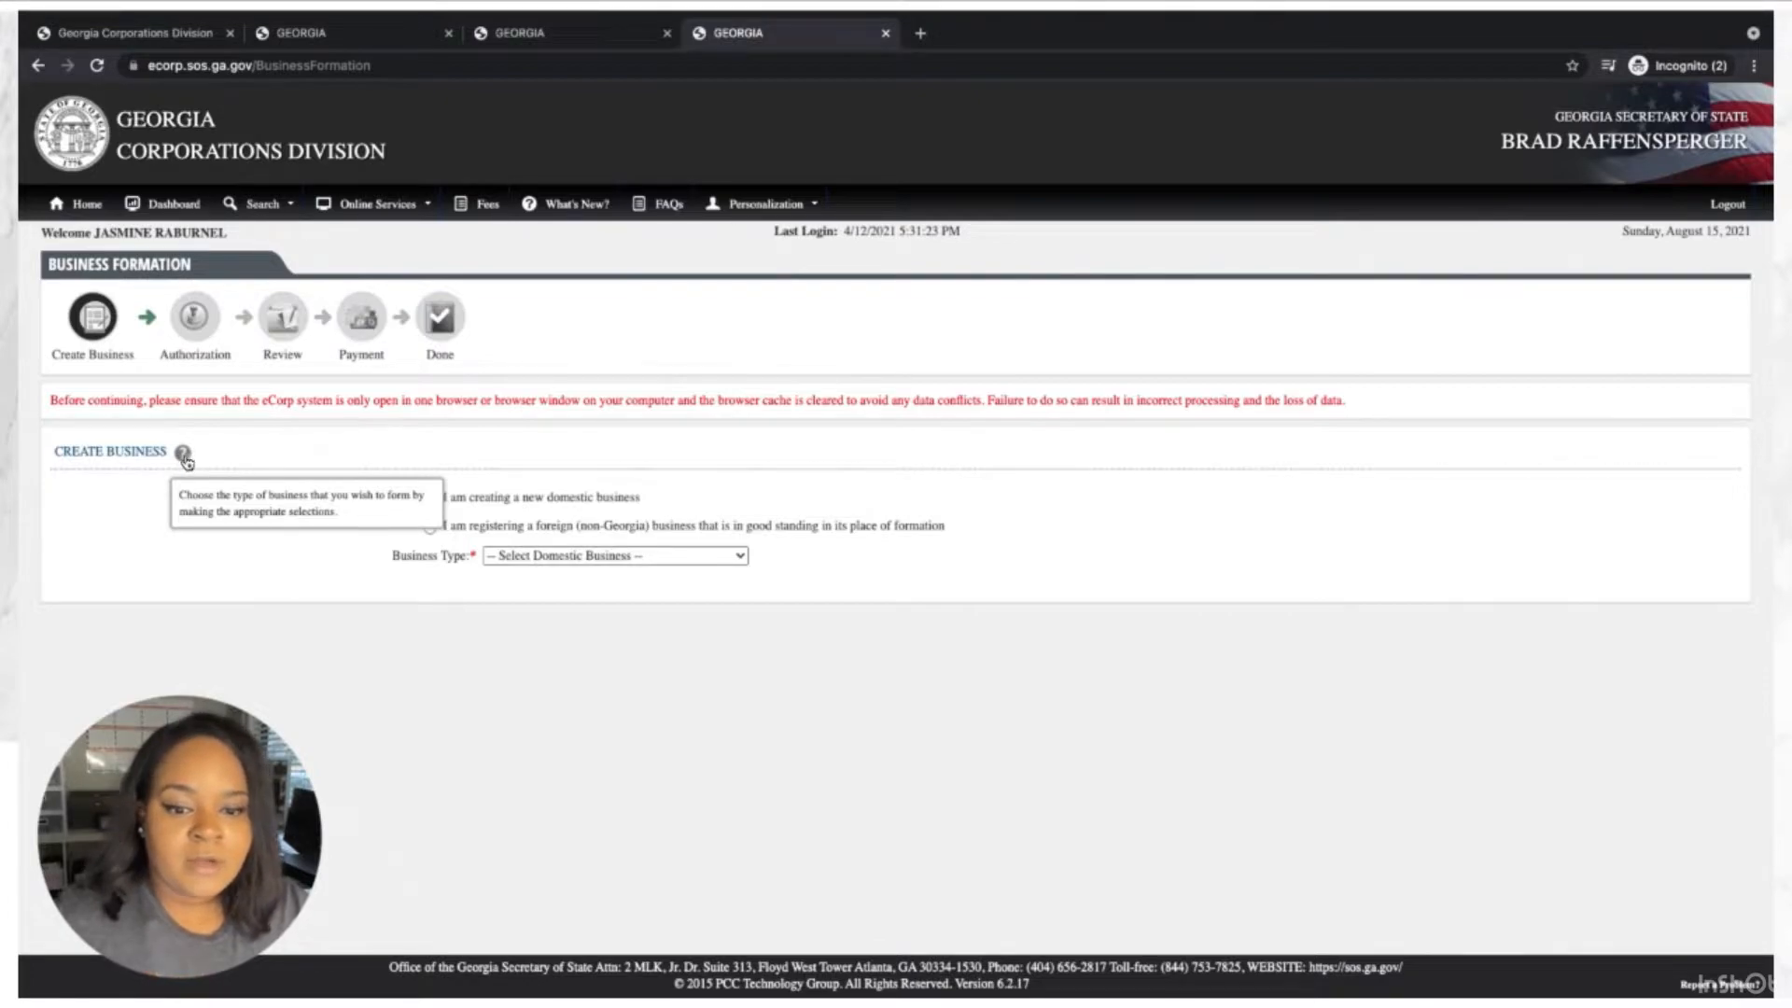
click(647, 557)
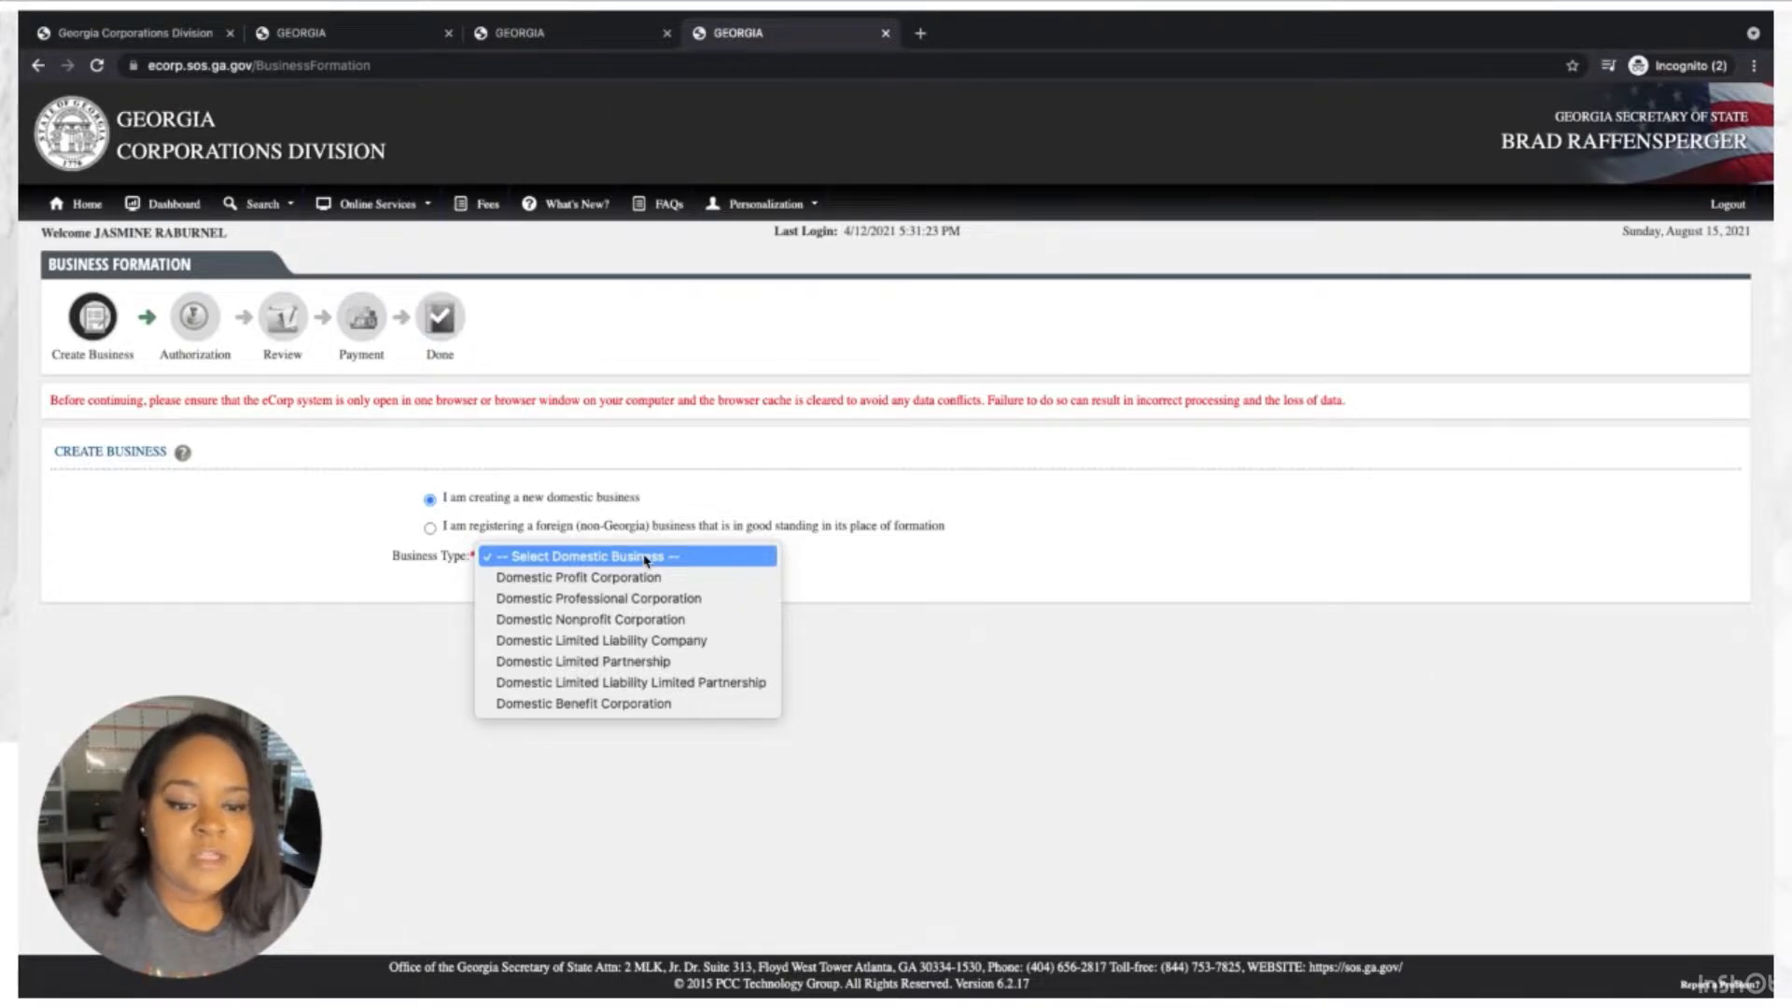
click(715, 650)
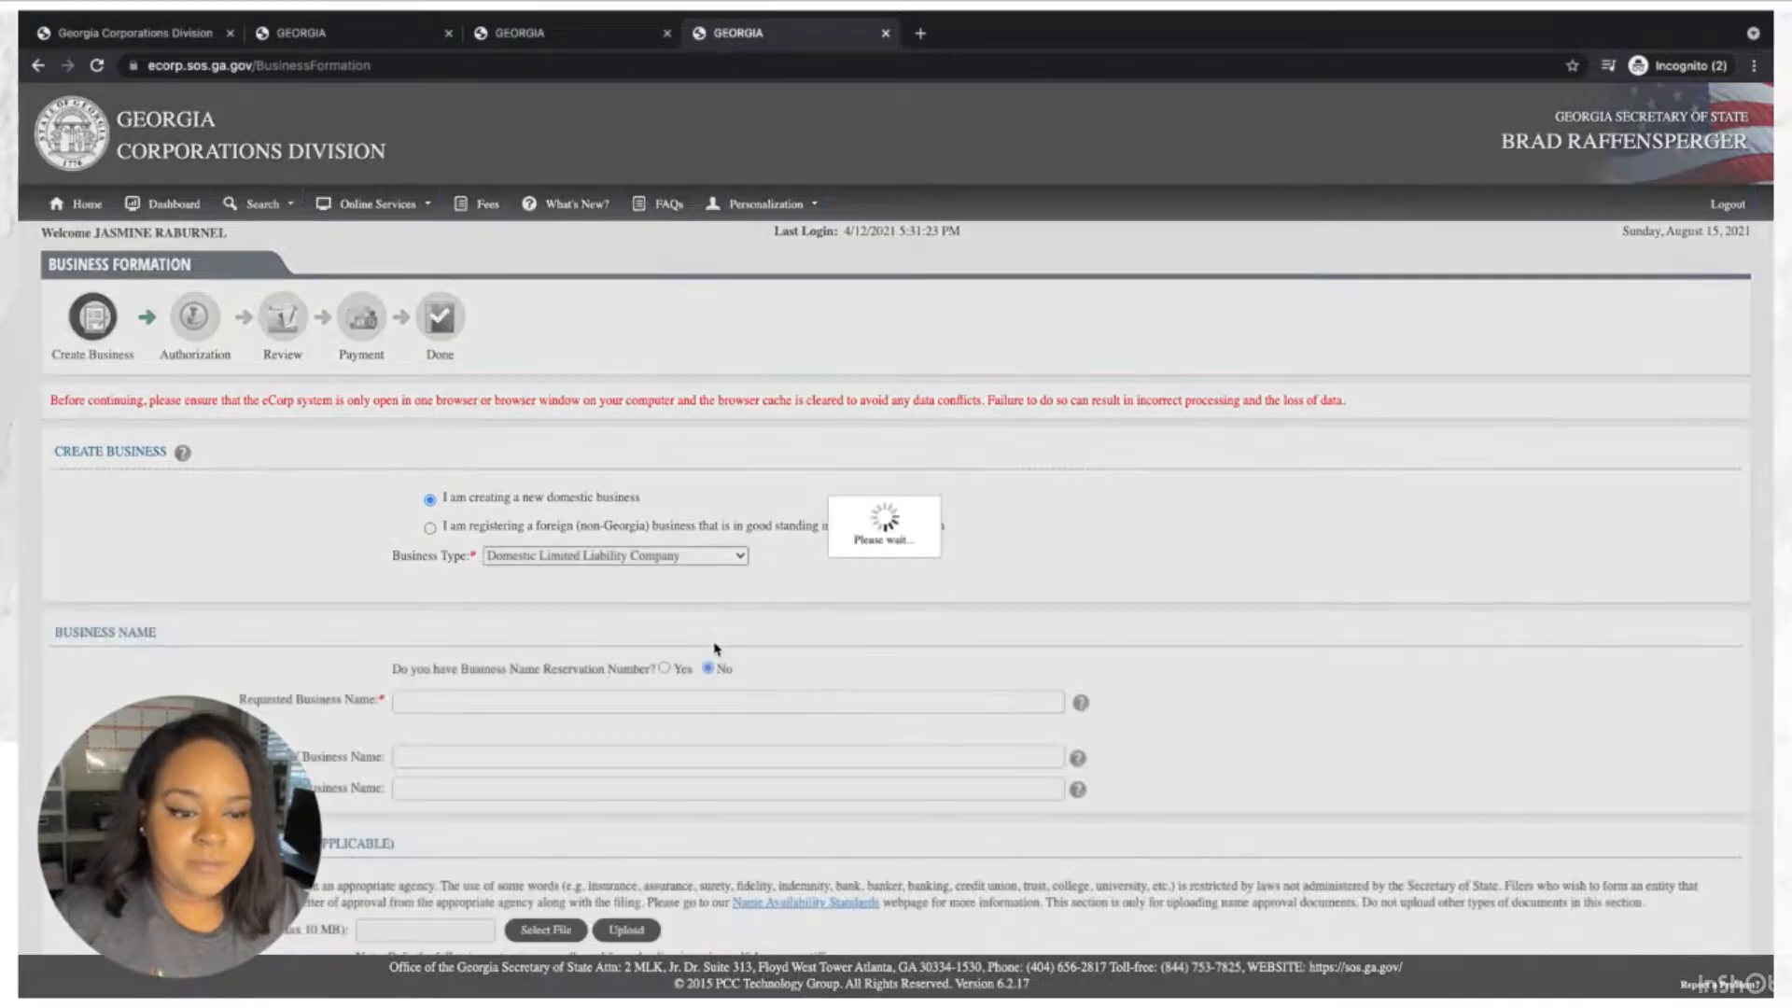
scroll(716, 649, down, 2)
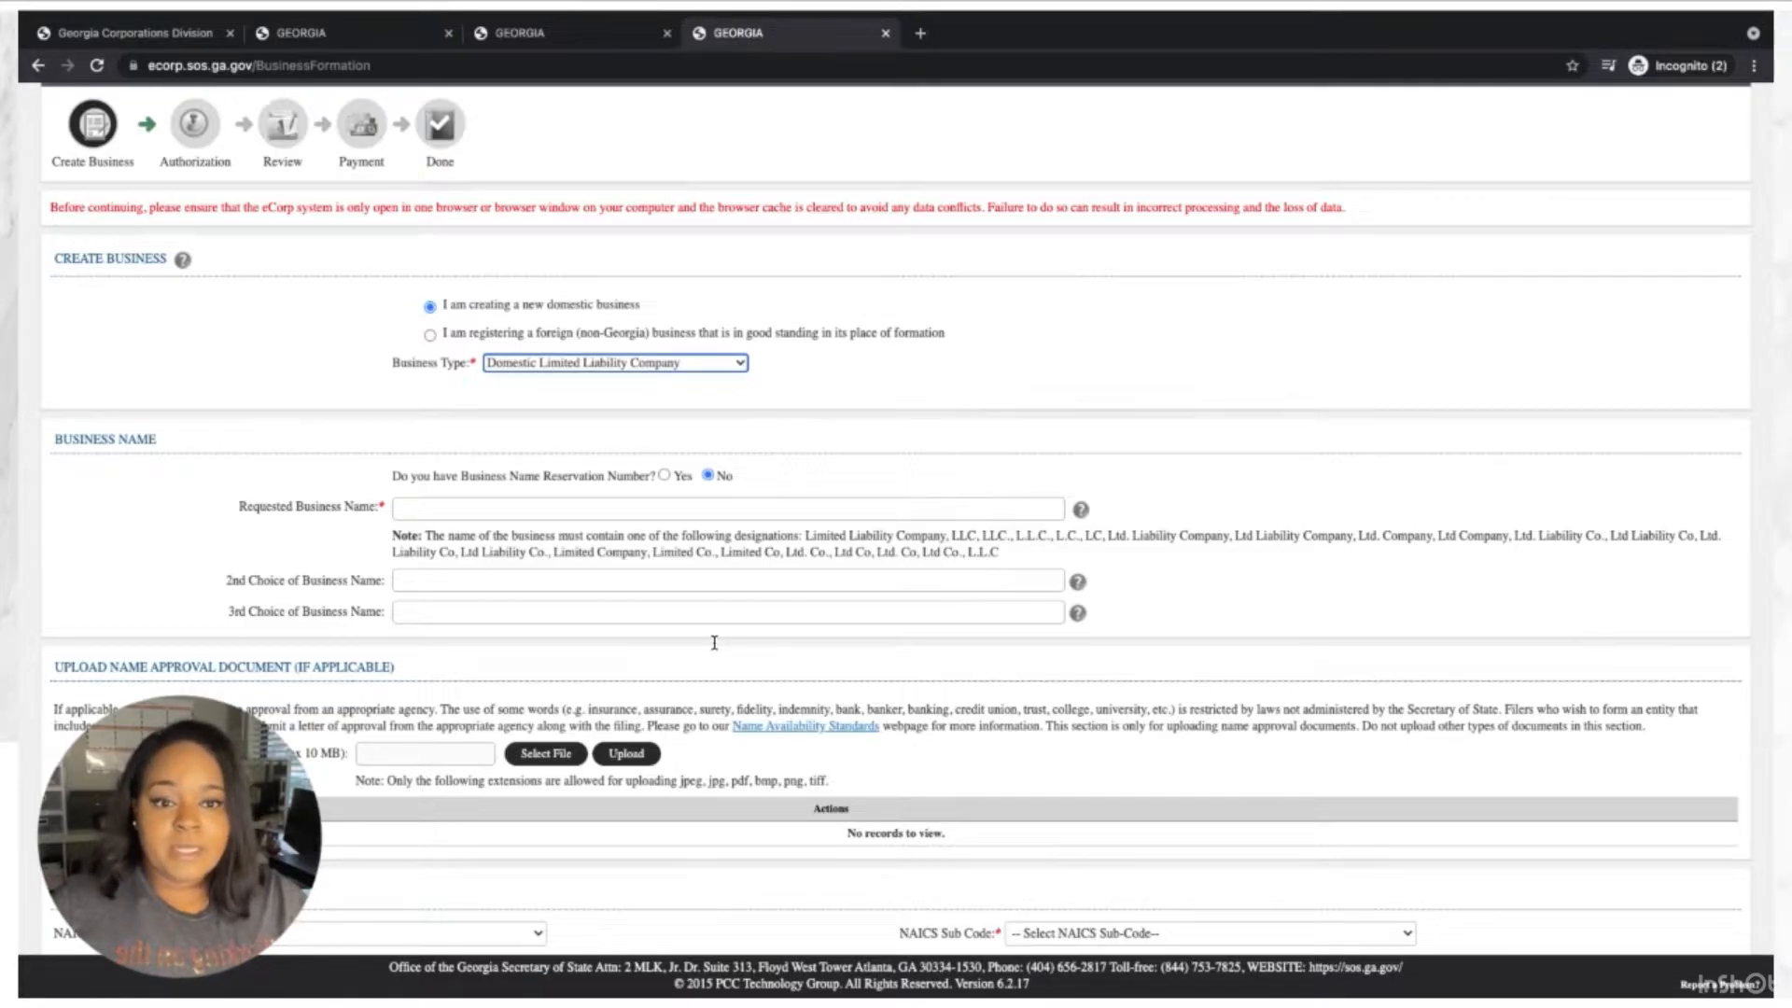
Answer No to name reservation and request the name 'Mary's Cupcake Factory, LLC'.
click(834, 487)
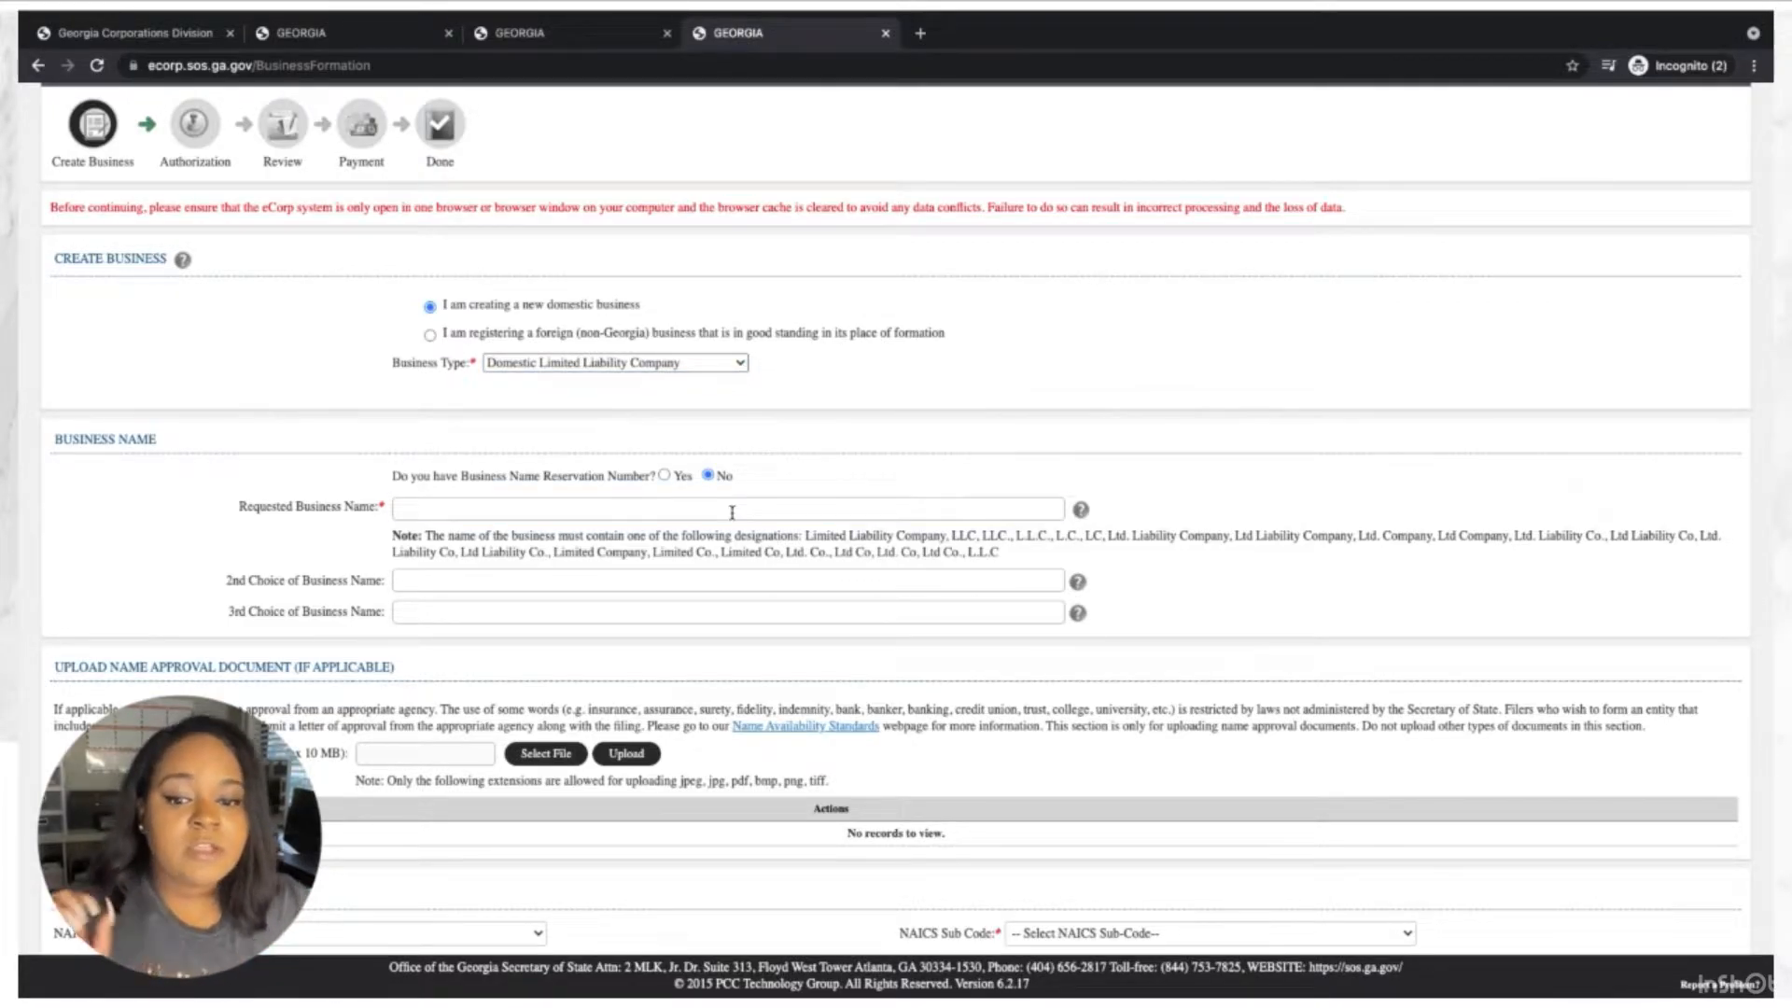
click(732, 511)
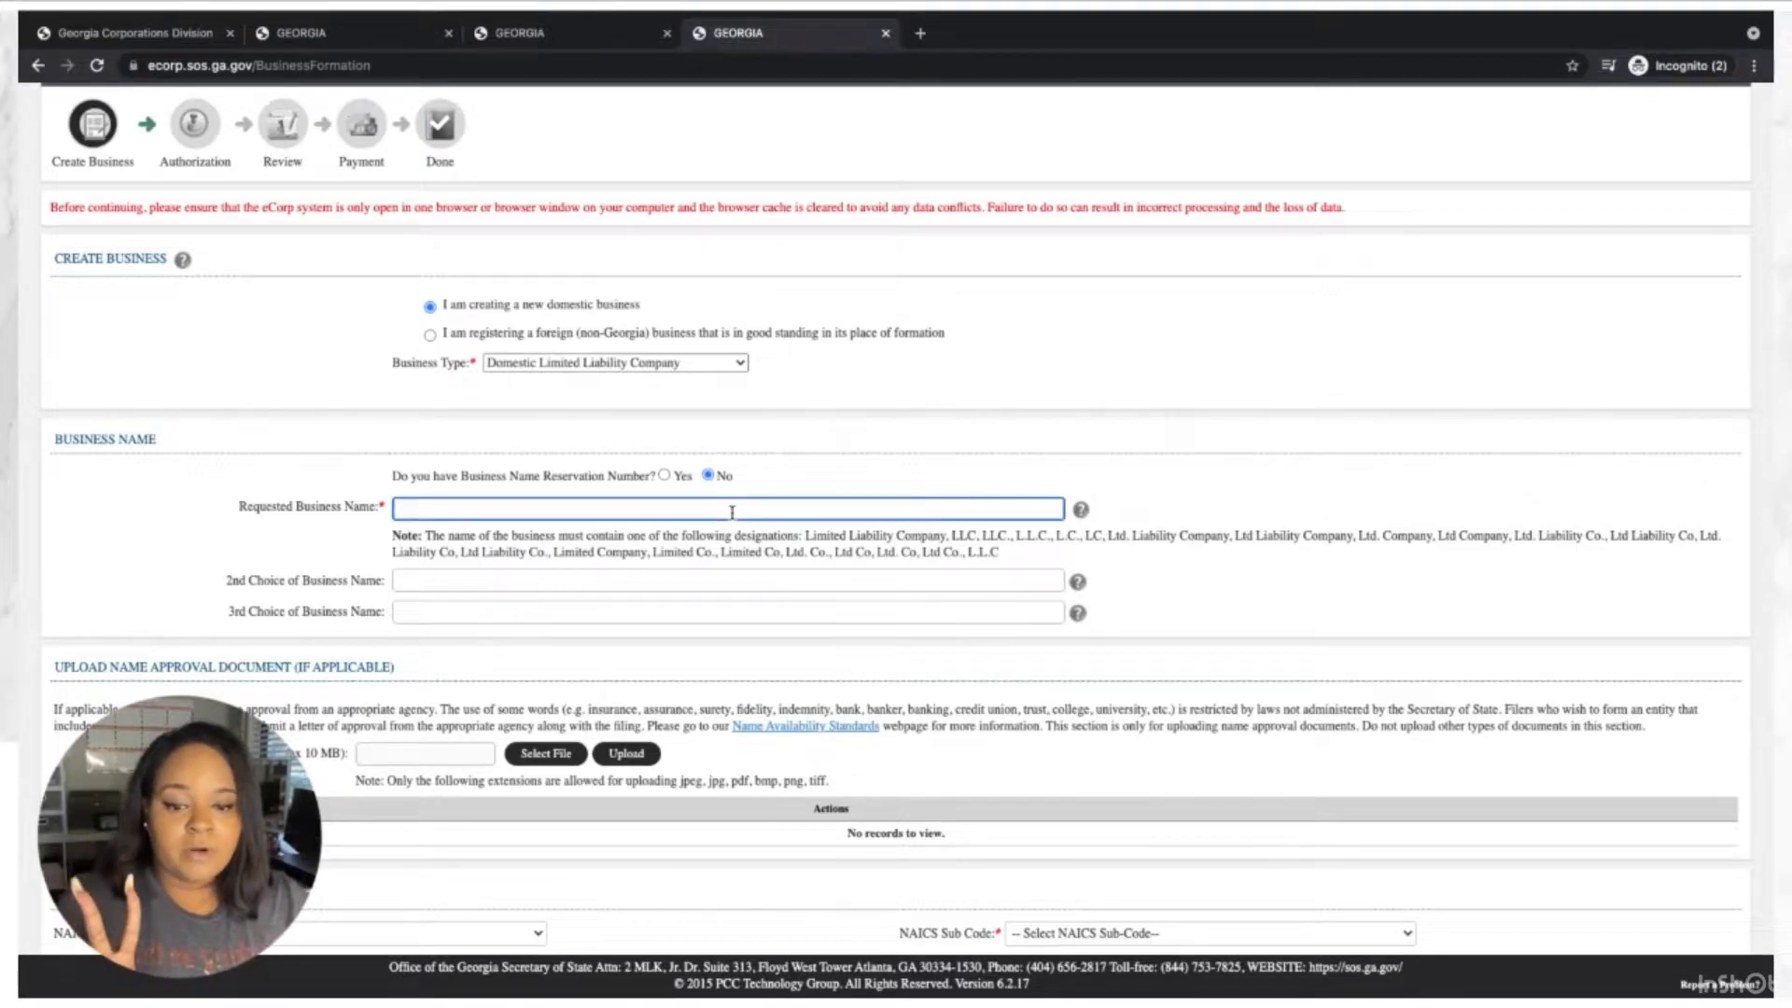
click(913, 457)
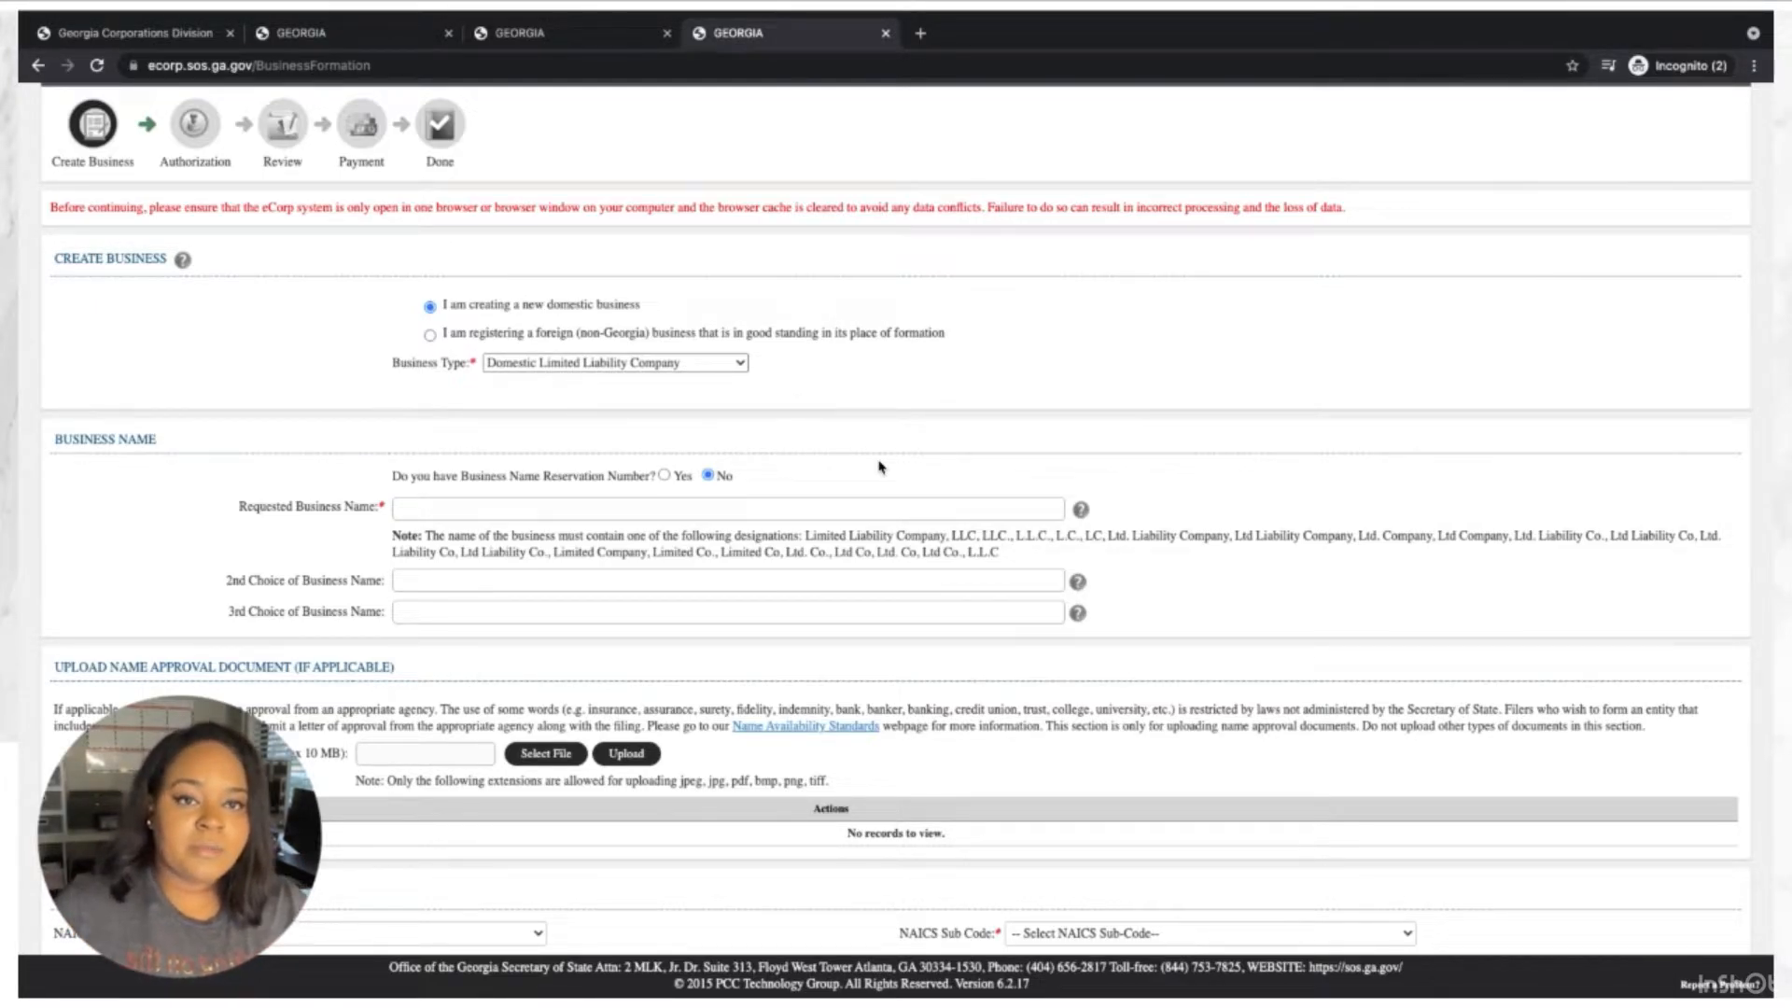
click(747, 509)
text(Mary)
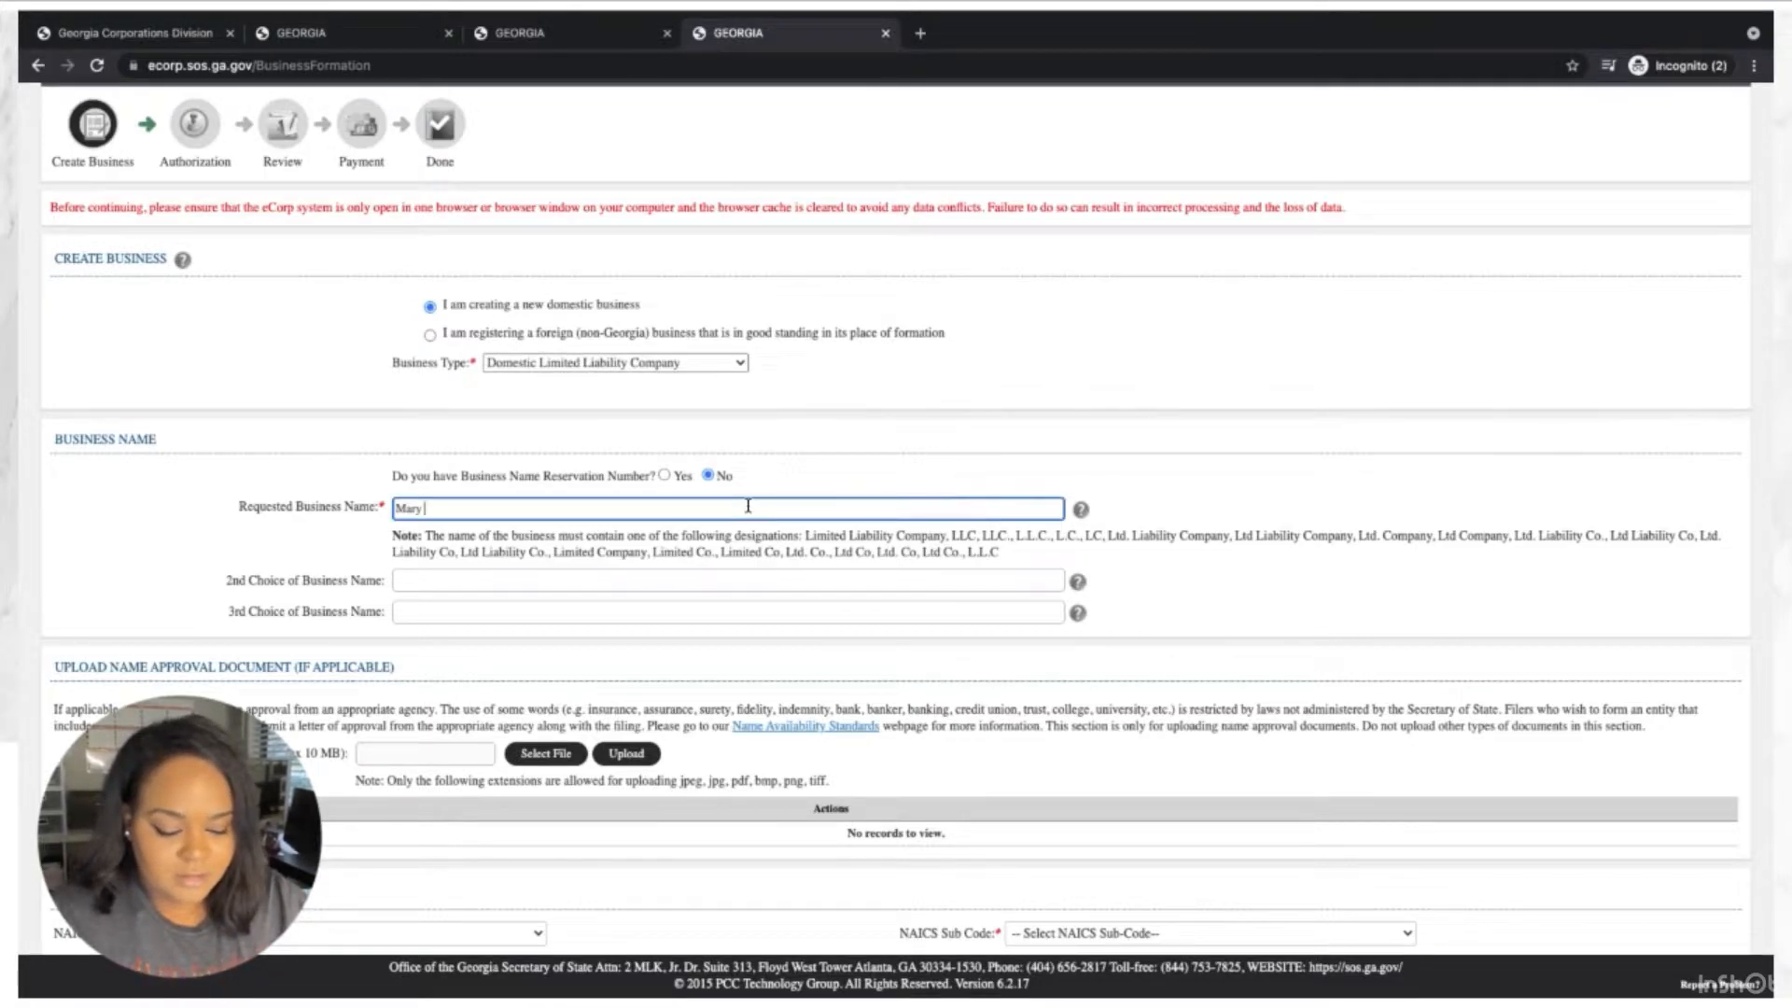
text( Cupca)
key(BackSpace)
key(BackSpace)
key(BackSpace)
key(BackSpace)
key(BackSpace)
key(BackSpace)
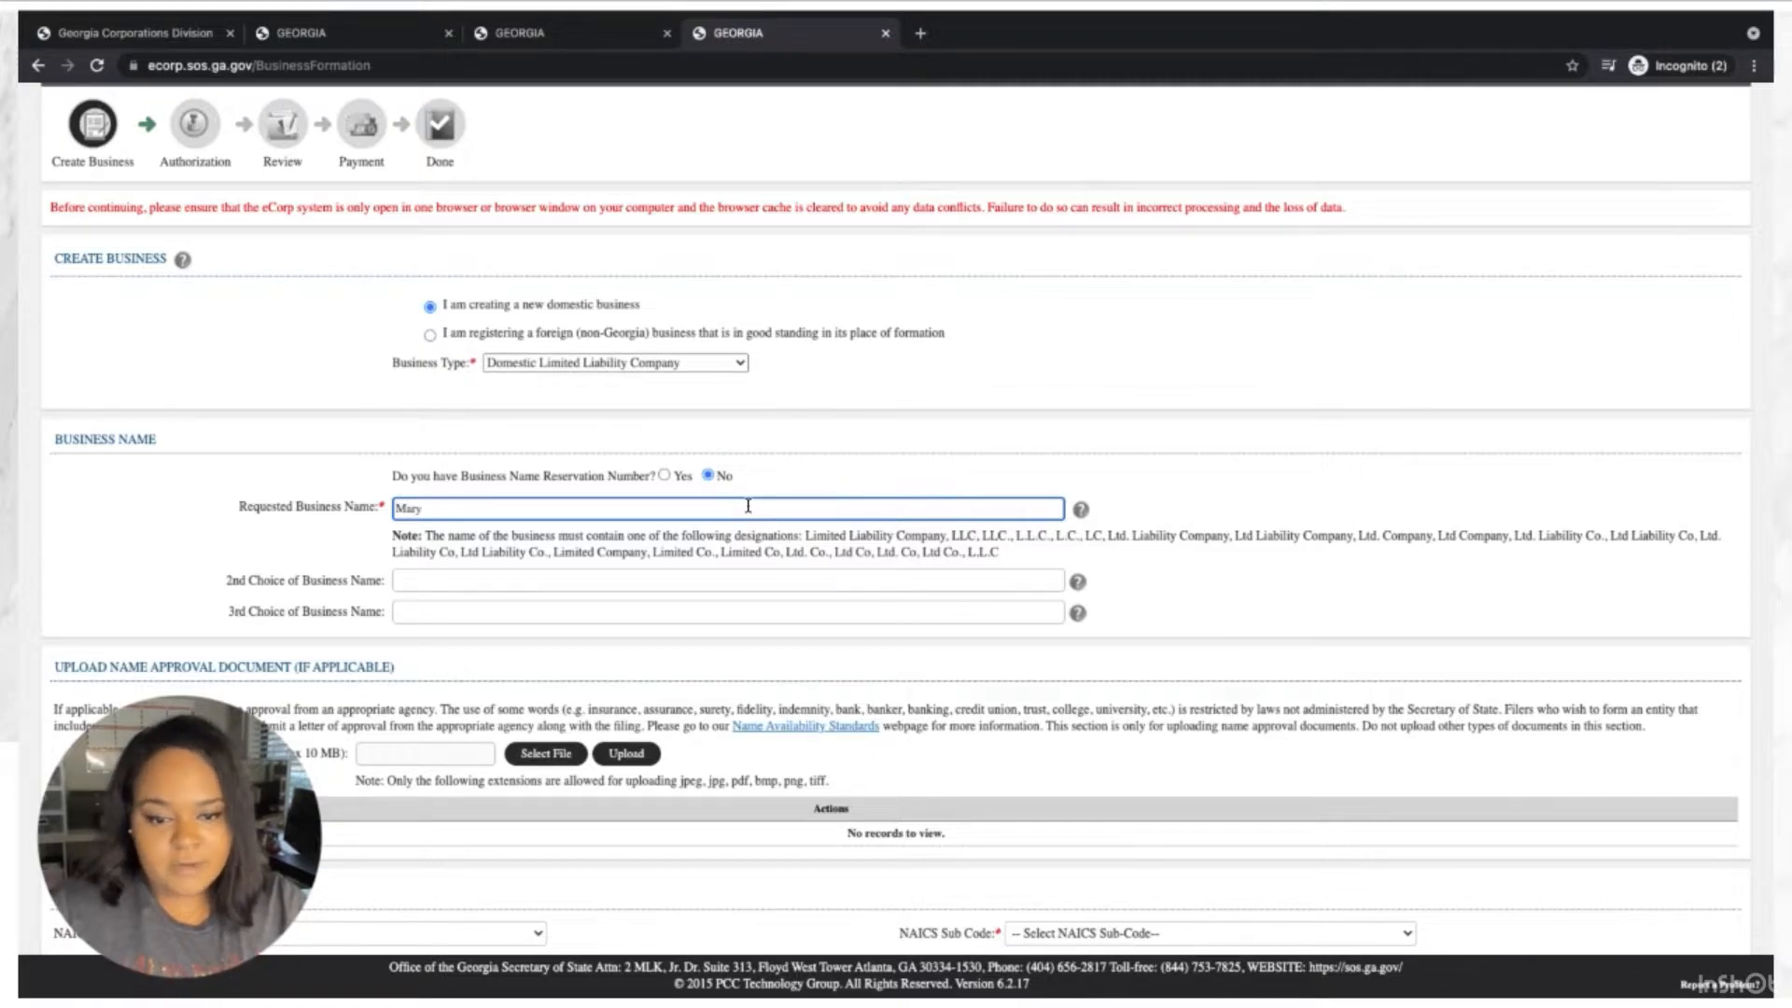
text(y's)
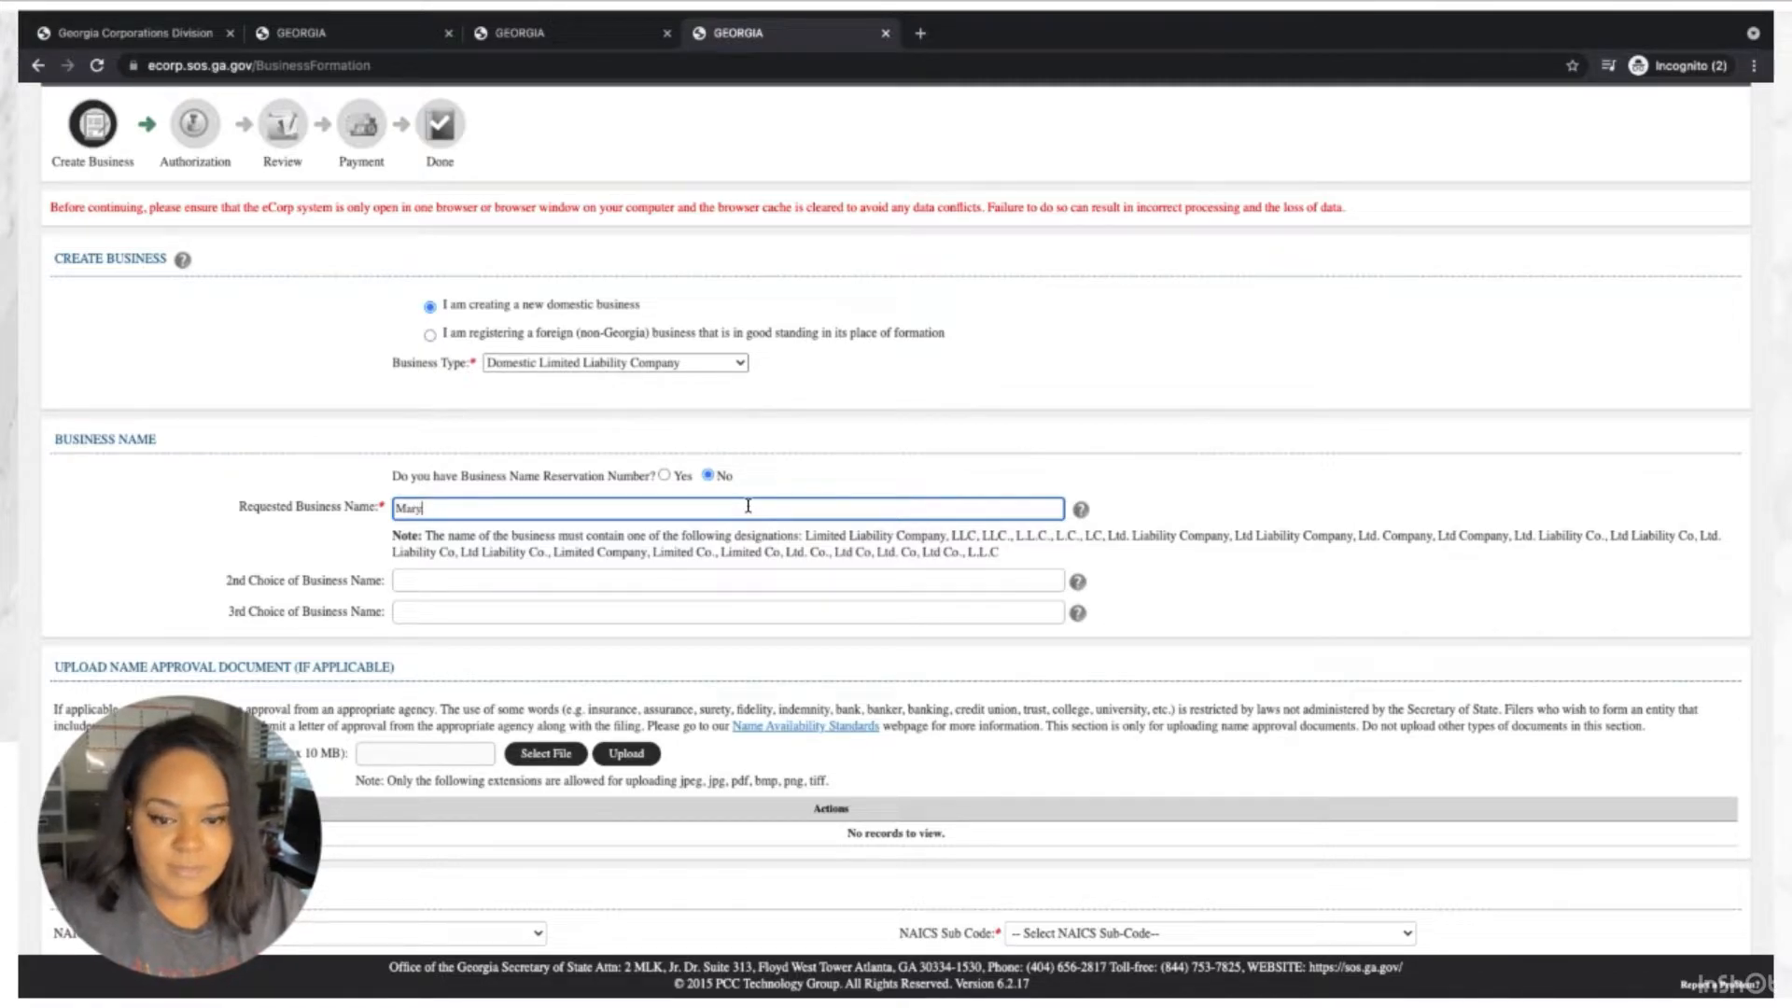
text( Cupc)
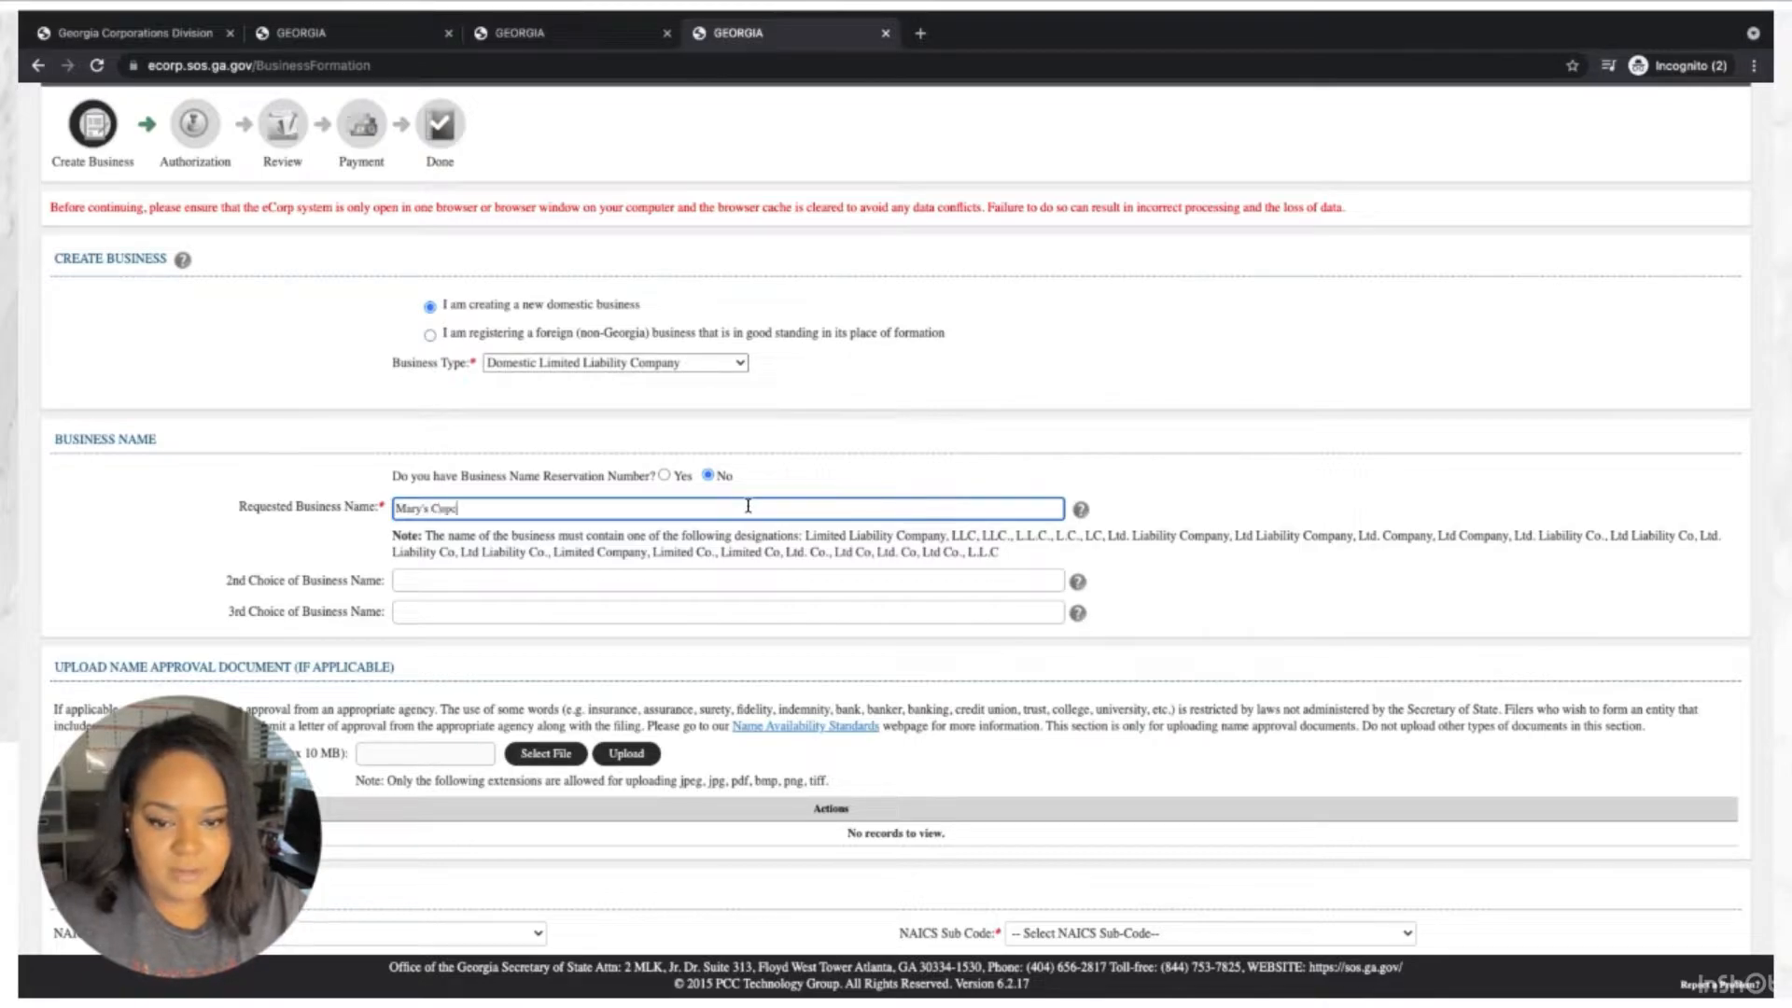
text(ake Factory)
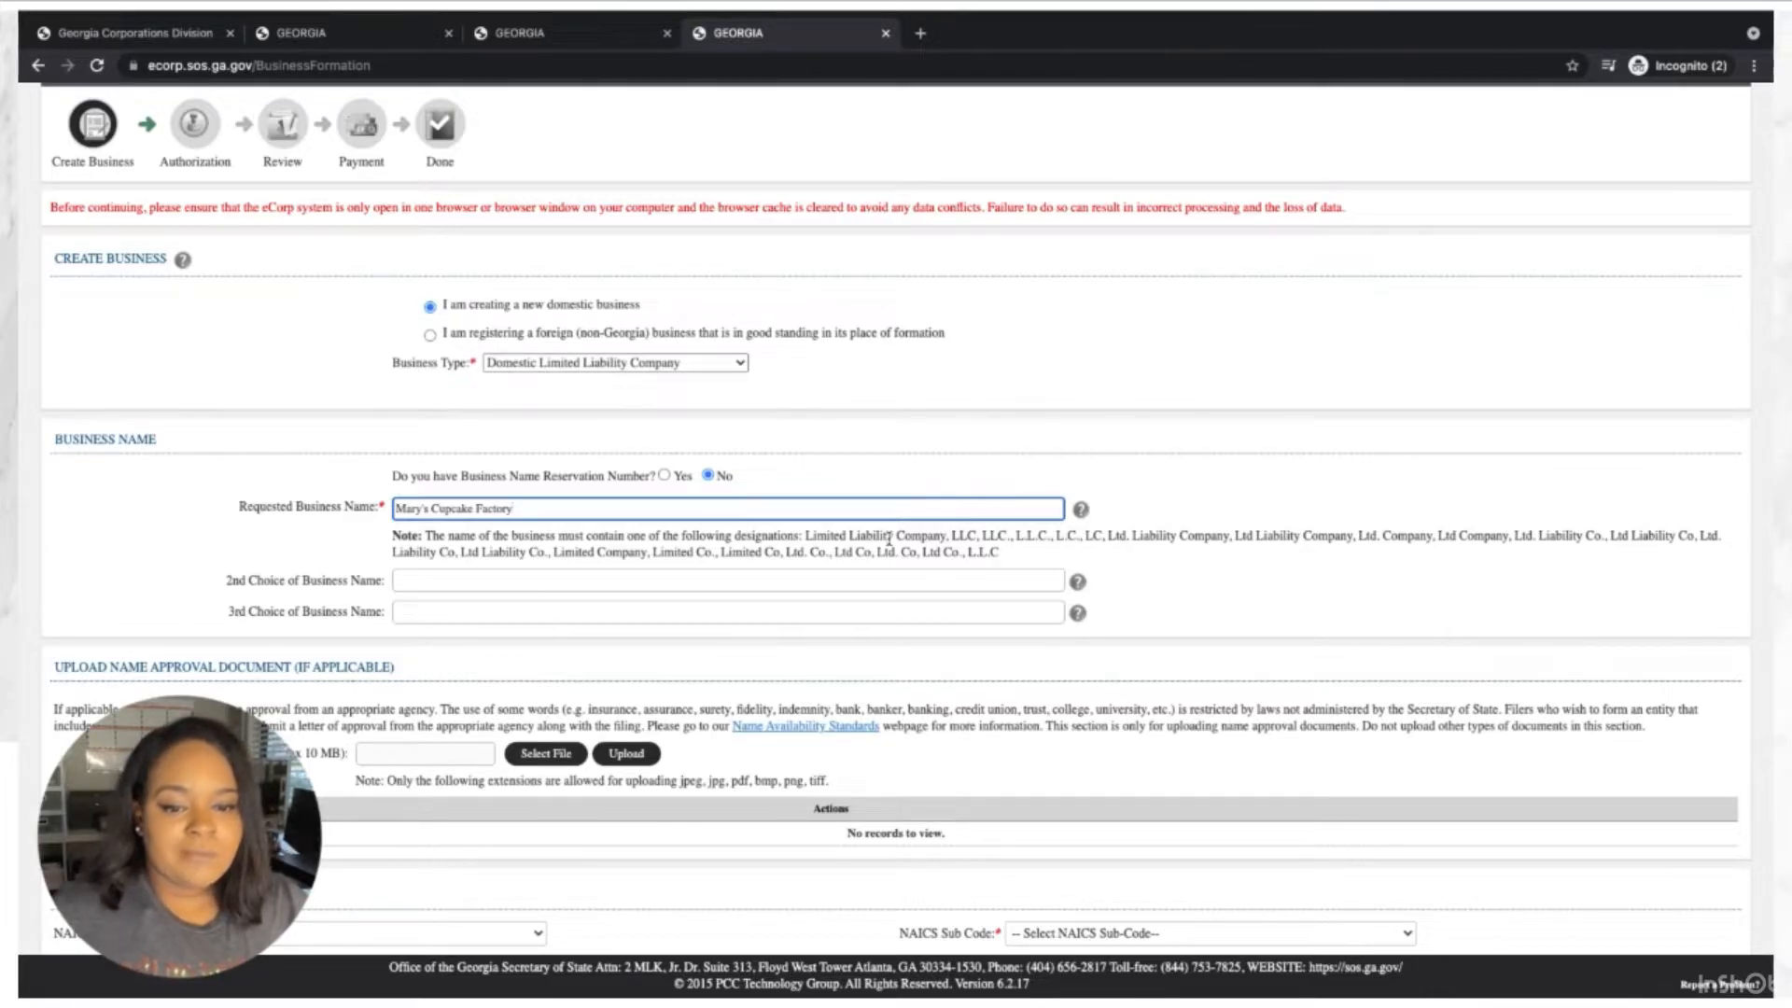
text(, LLC)
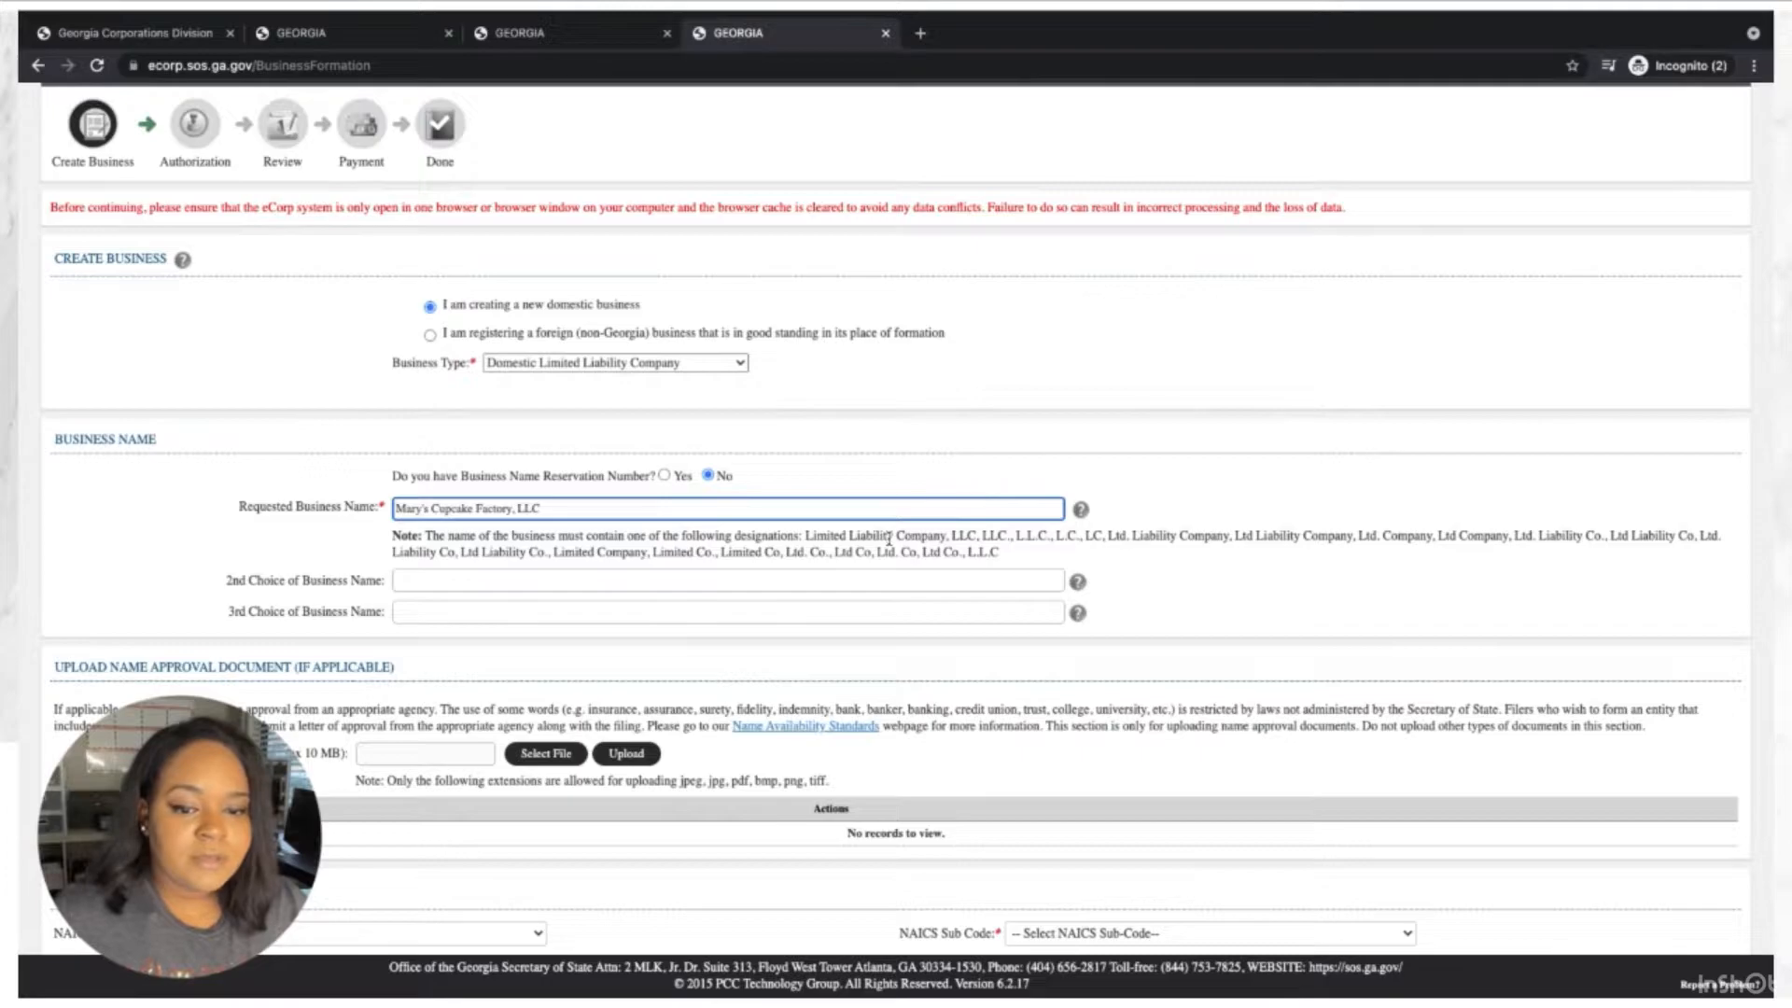
click(569, 574)
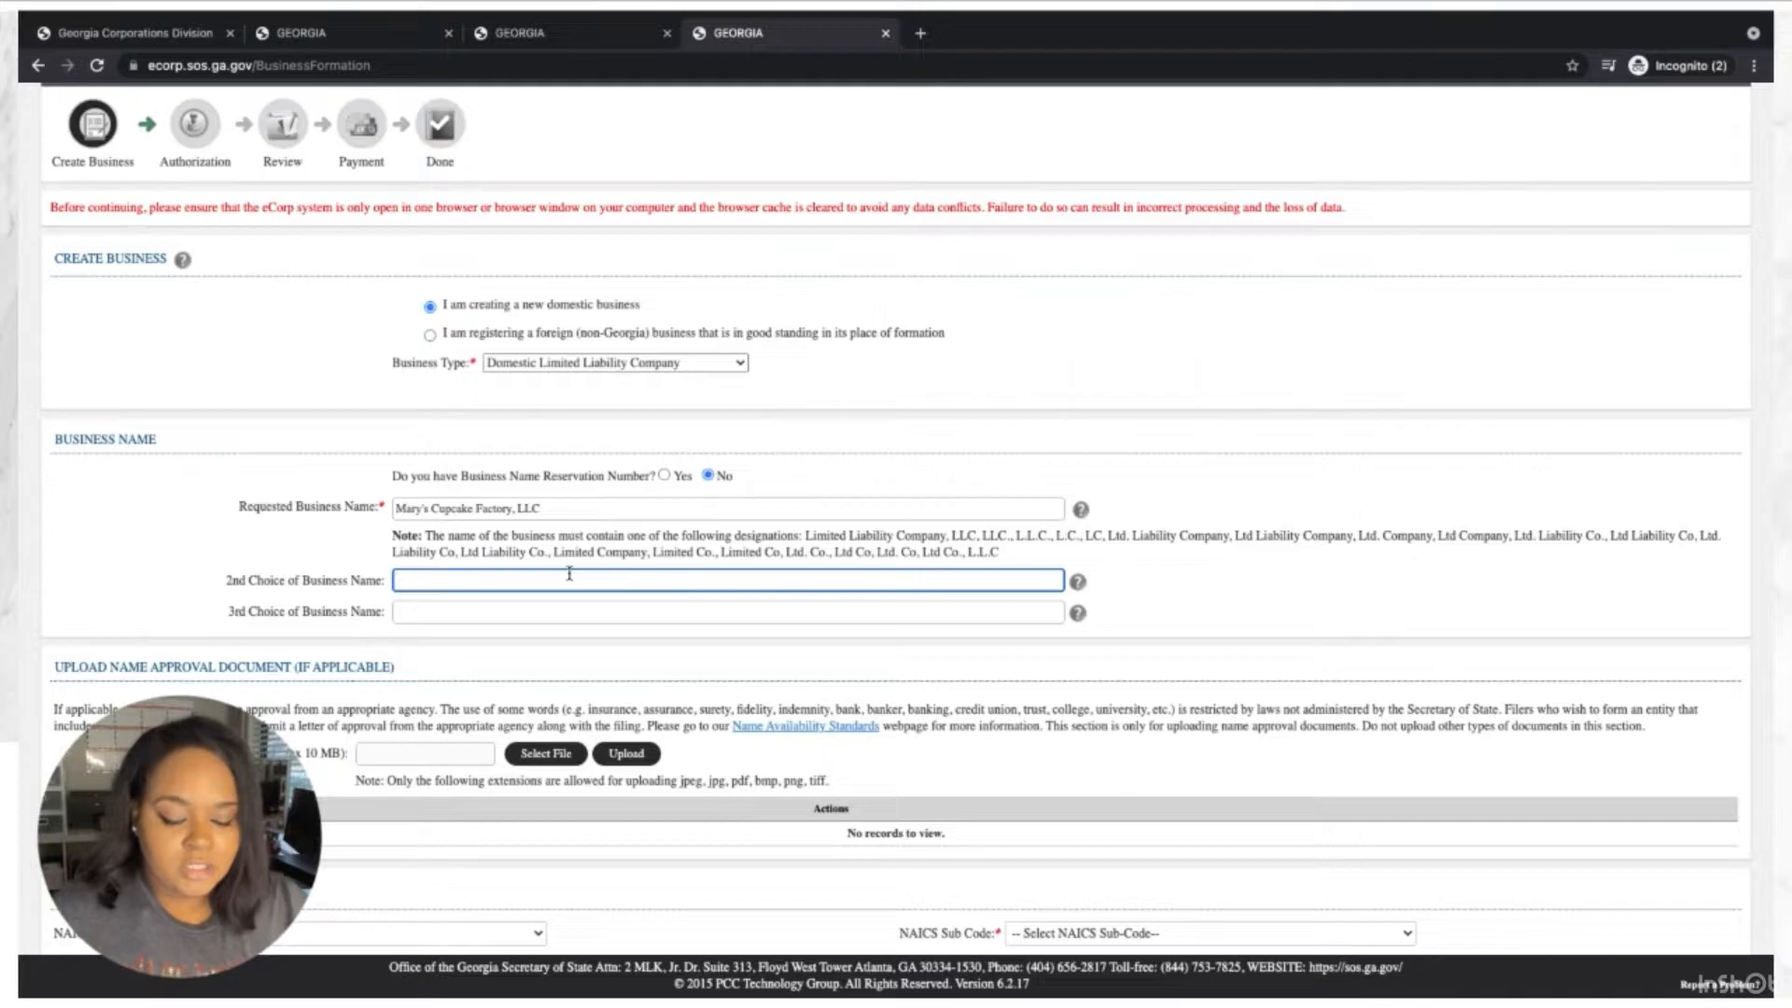
Type 'Mary's Cupcakes & Sweets Co., LLC' as the 2nd Choice business name, fixing typos.
text(ma)
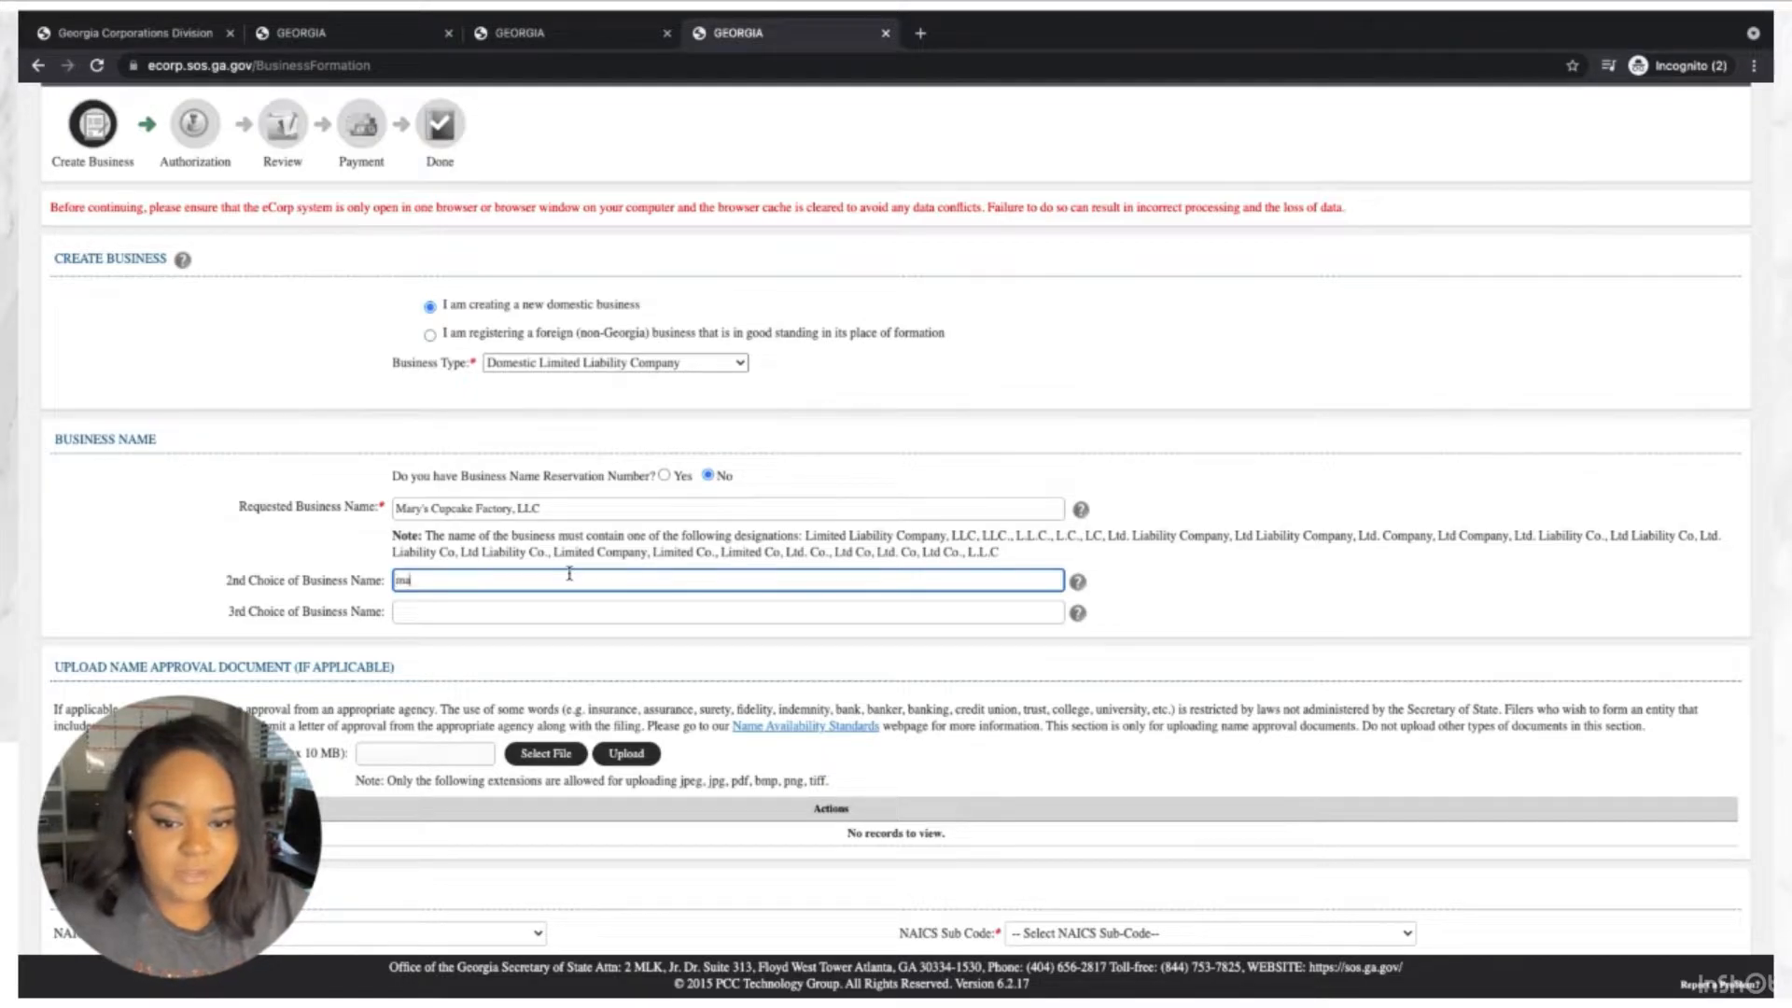
key(BackSpace)
key(BackSpace)
text(Mary)
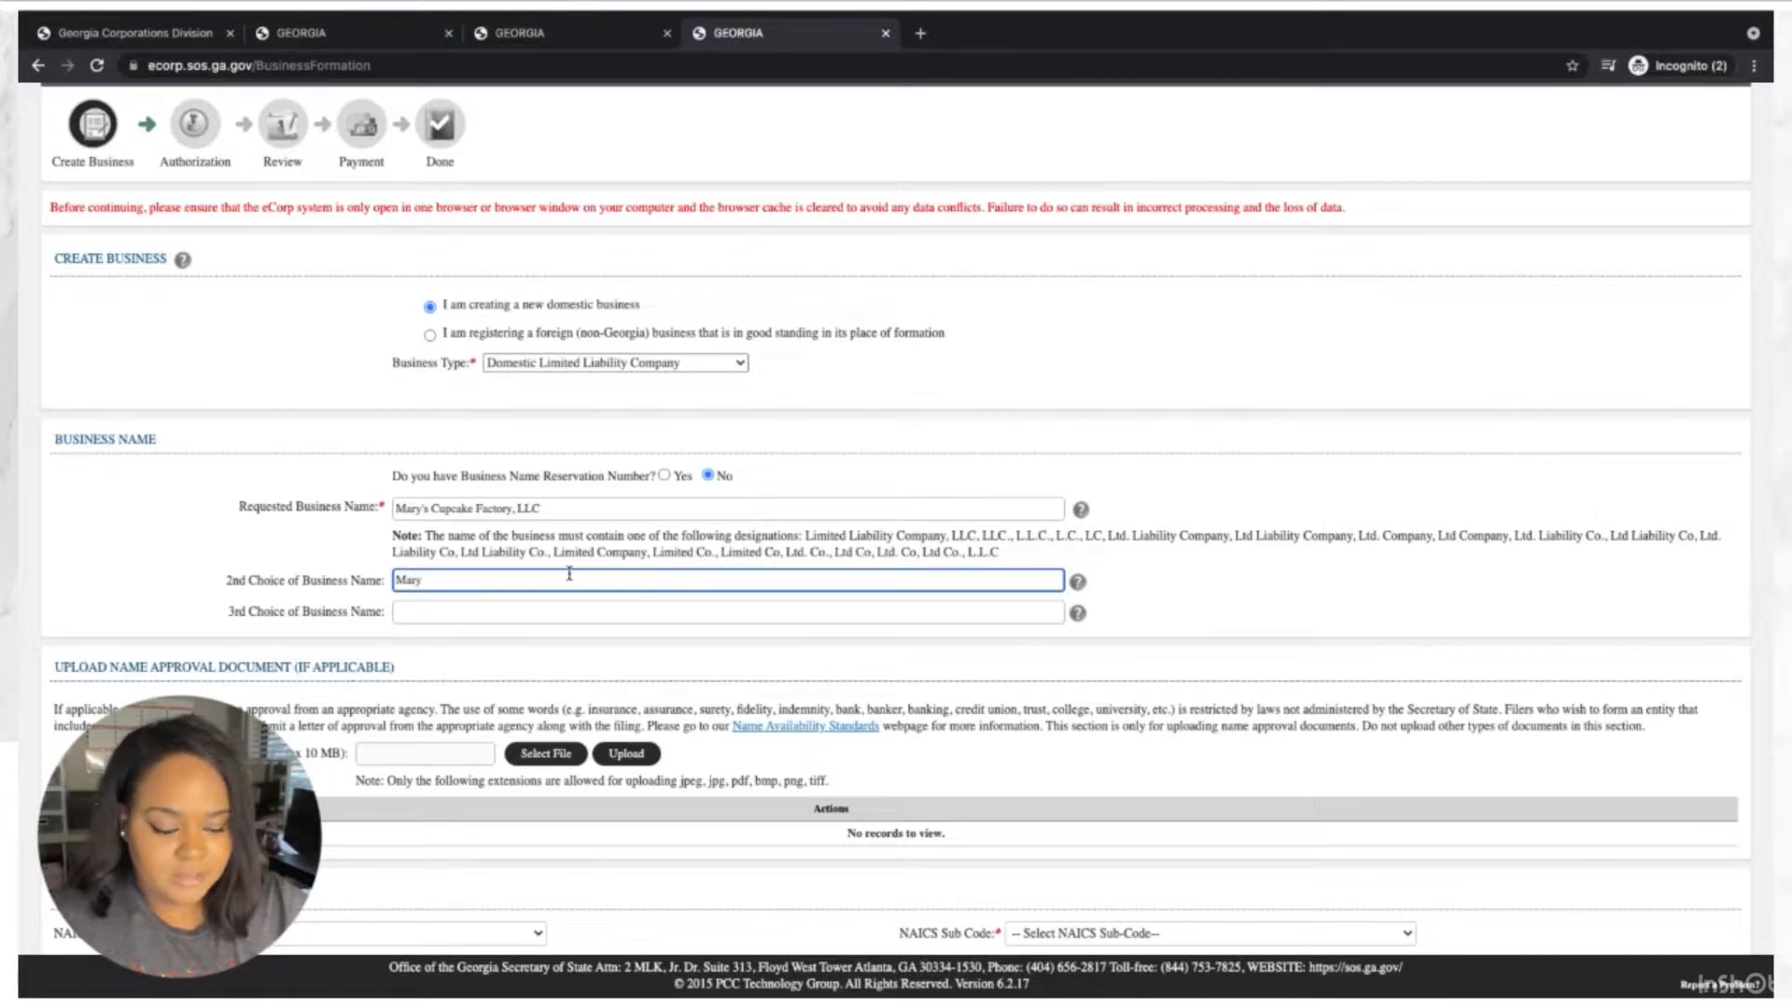
text('s C)
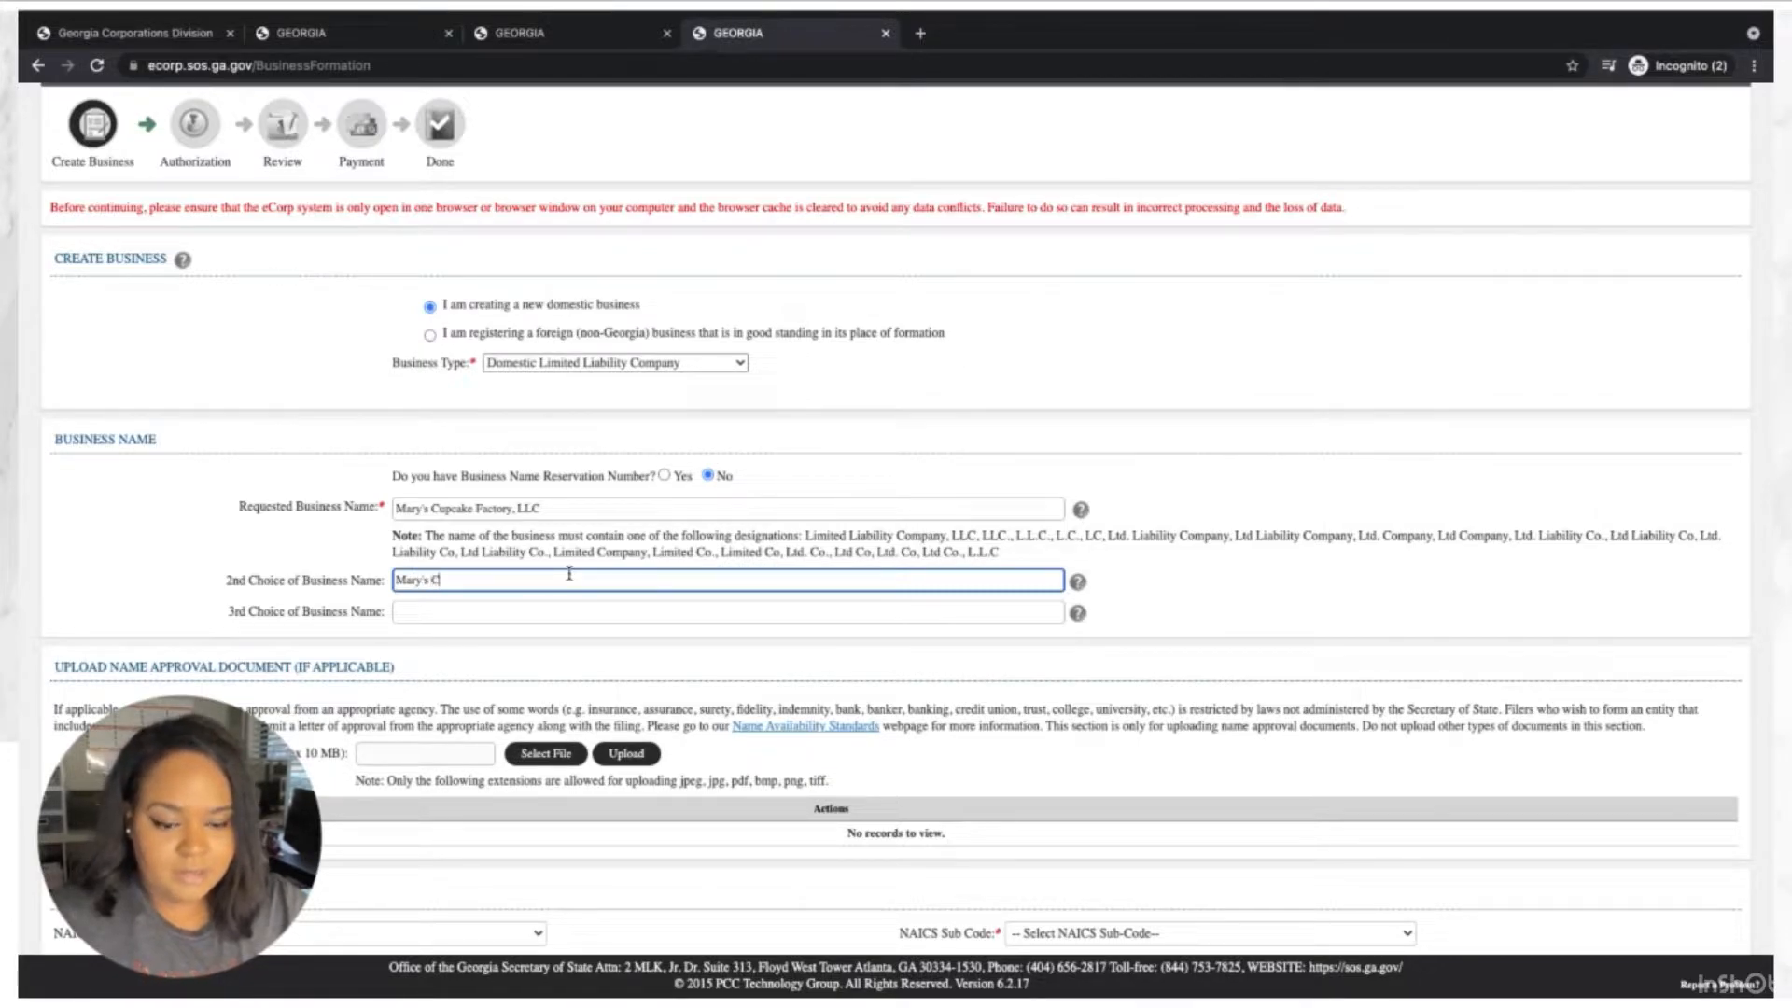
text(upcakes an)
key(BackSpace)
key(BackSpace)
text(&)
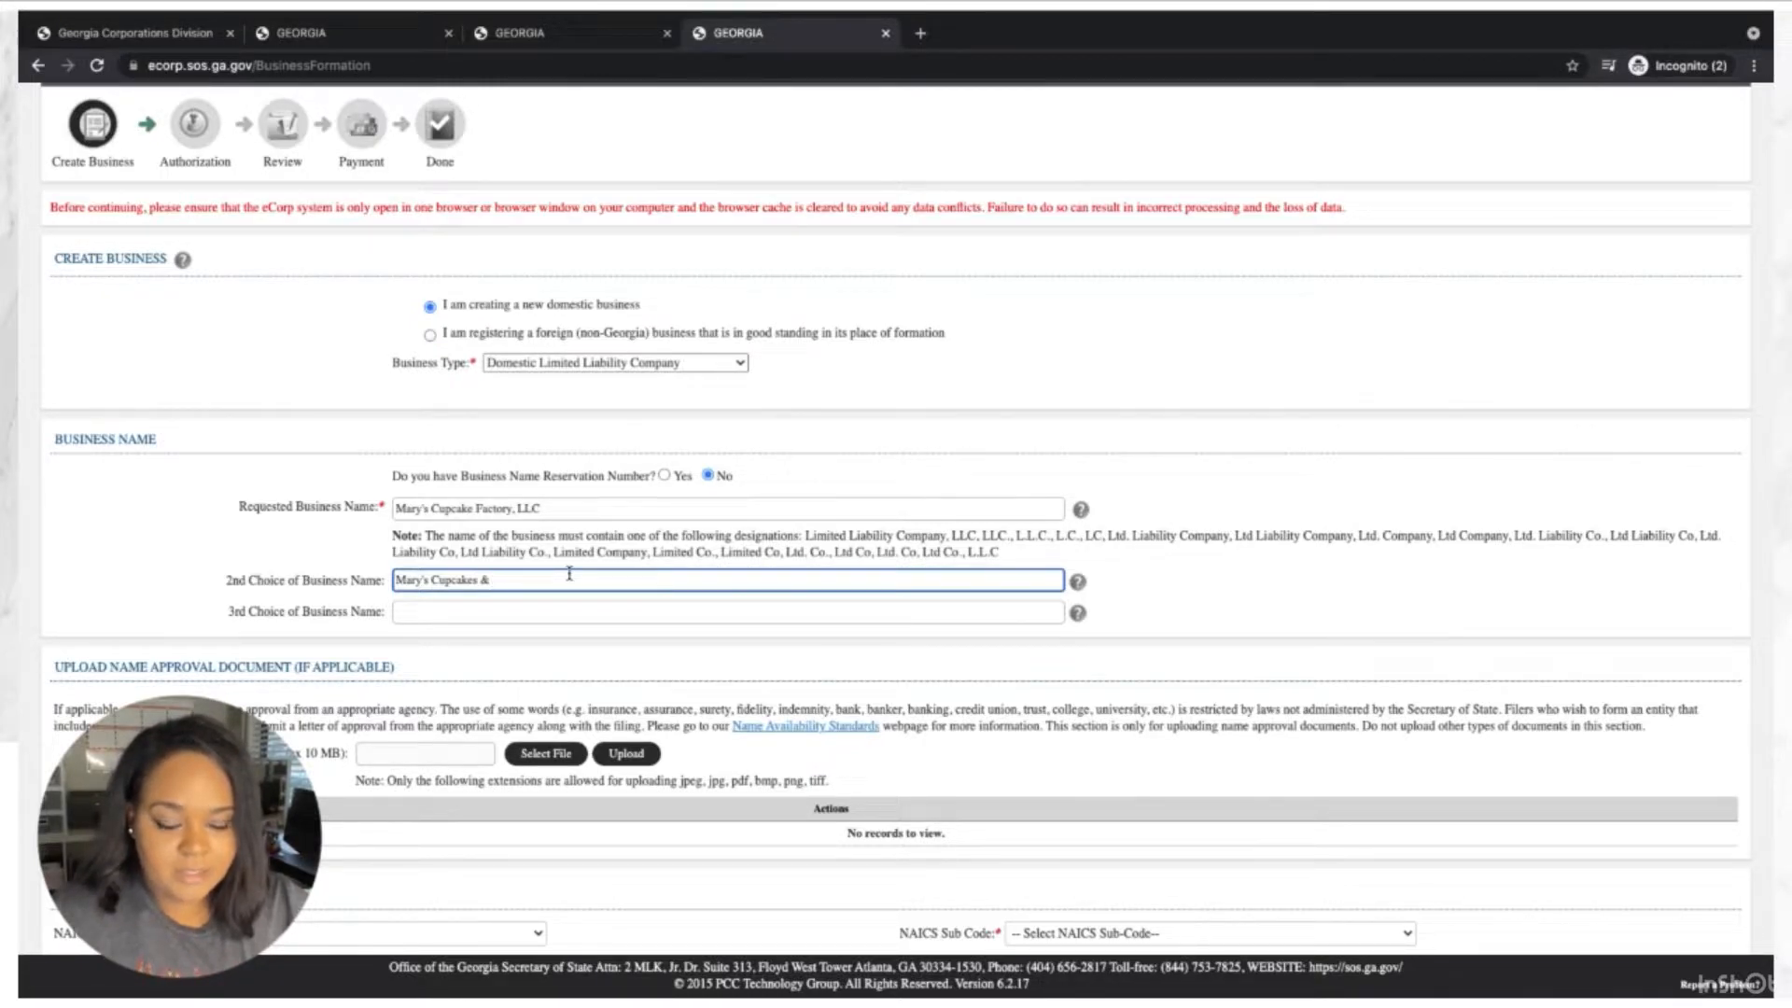
text( Swe)
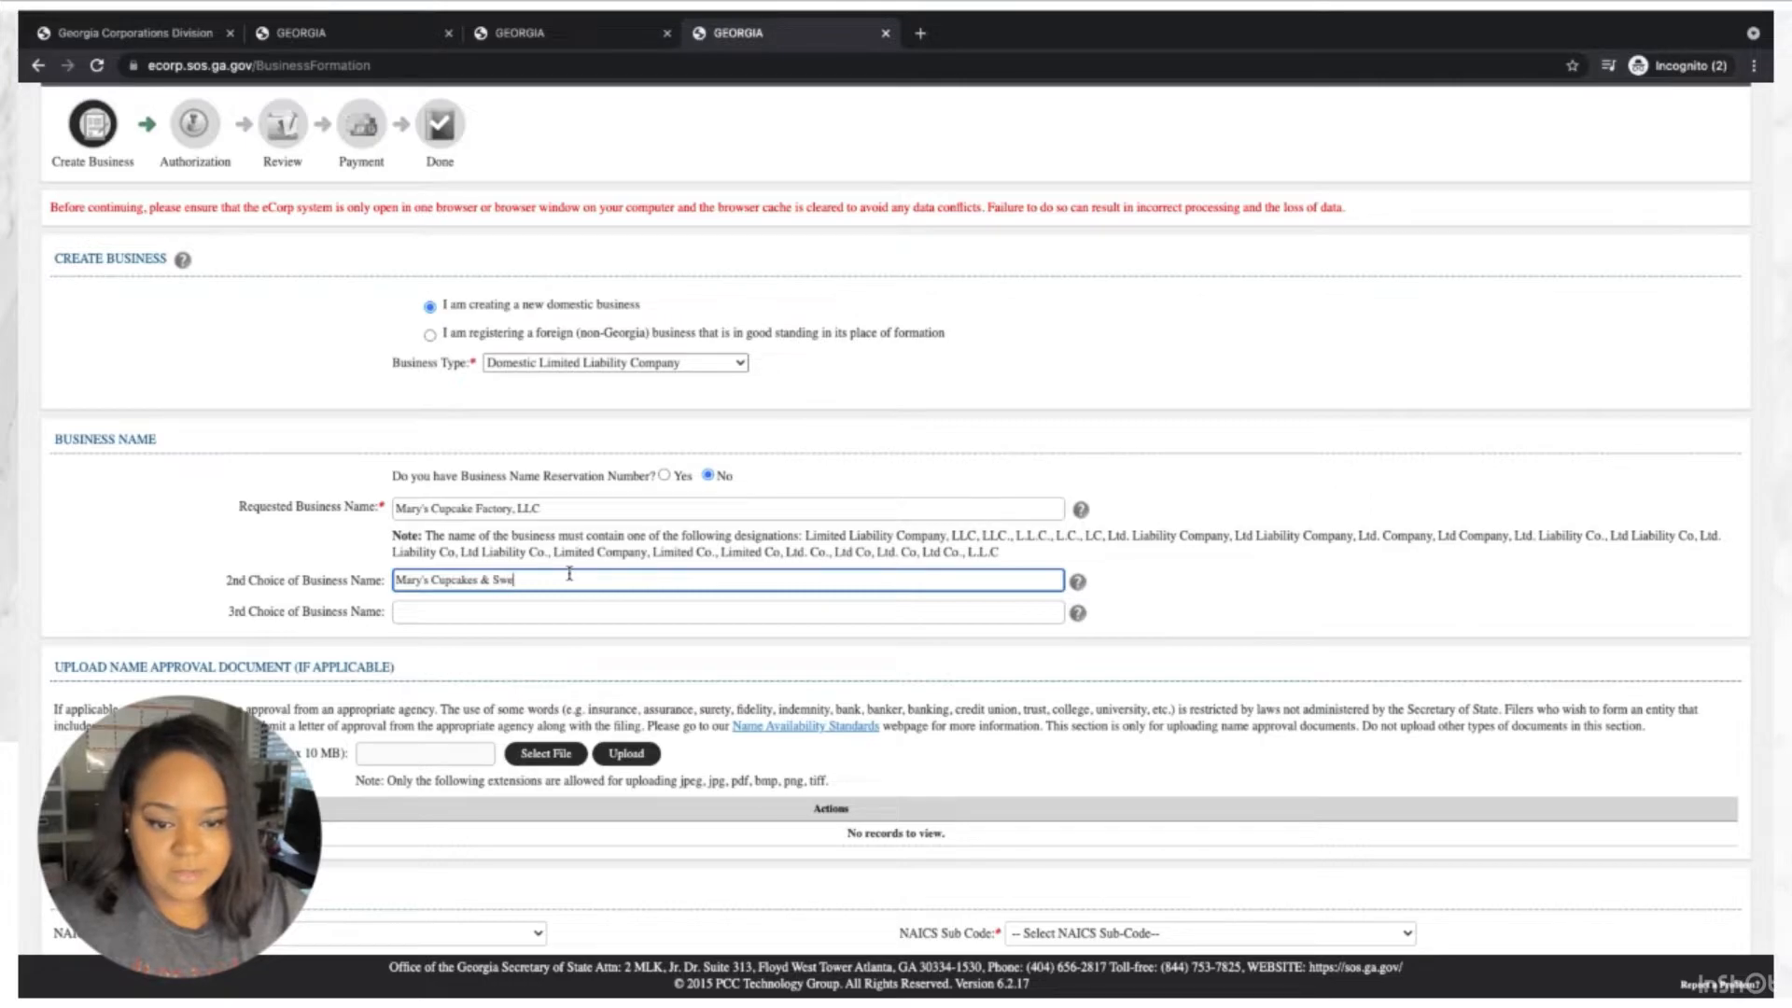
text(ets Co.,)
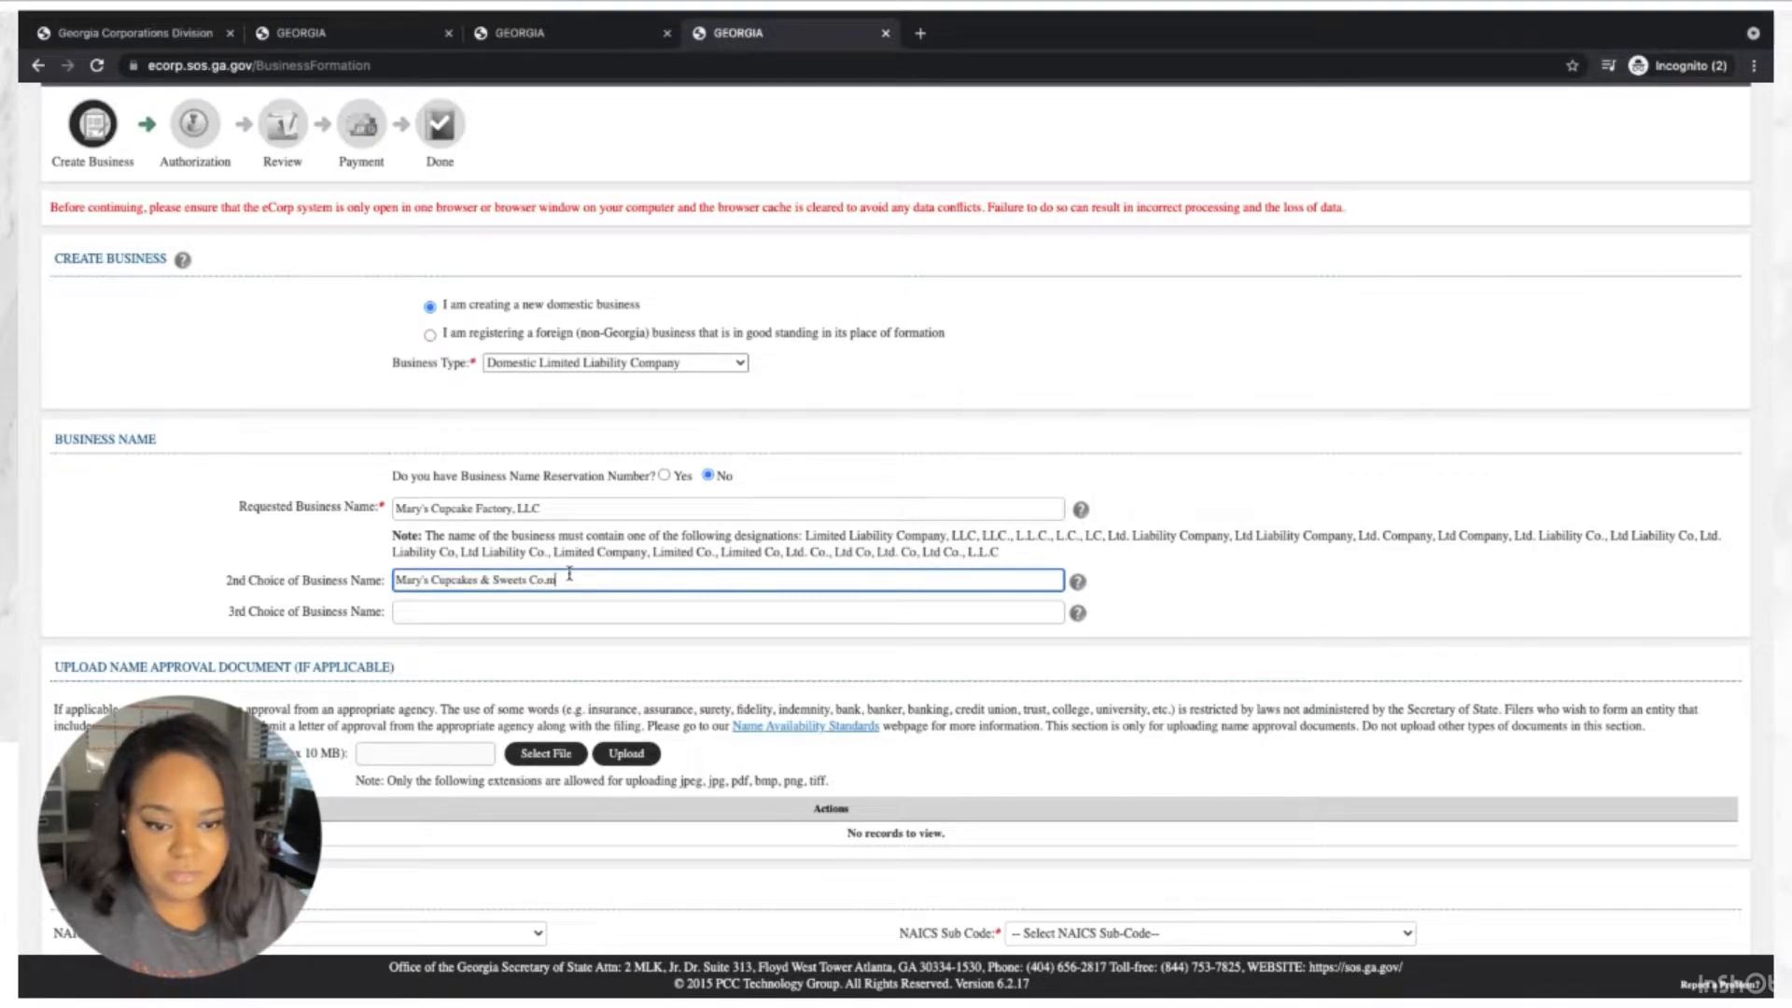
key(BackSpace)
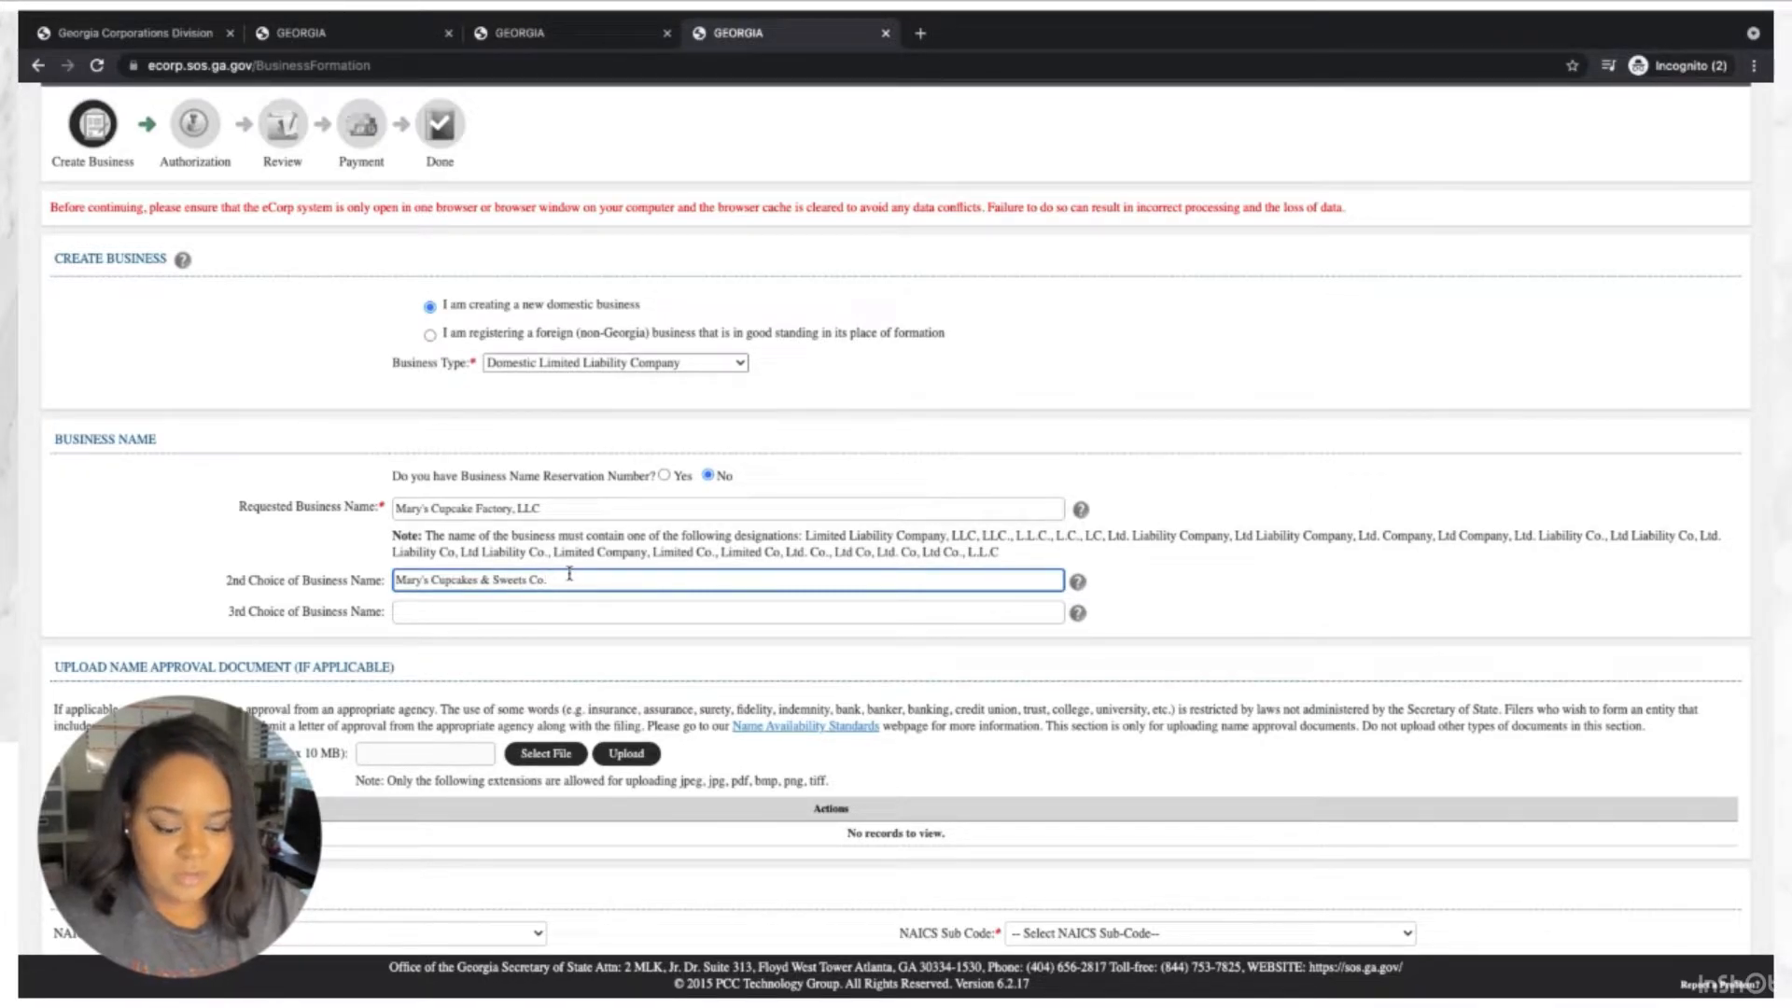
text(, LLC)
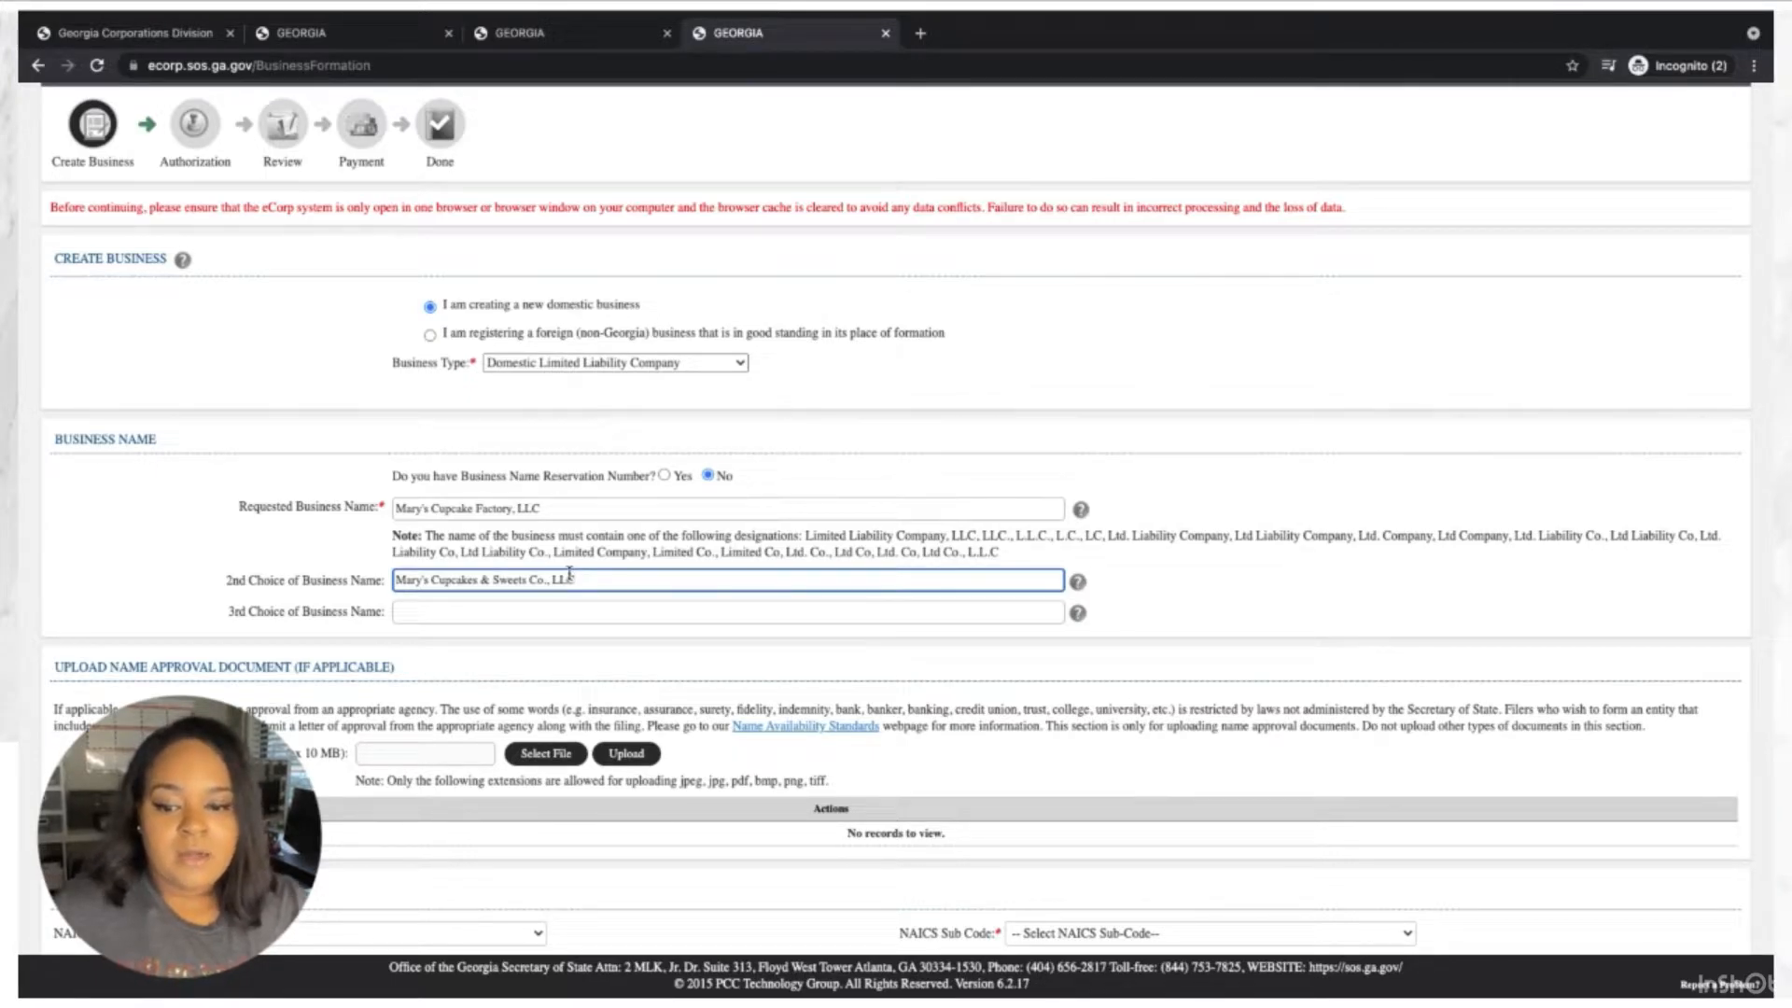
Bring up the NAICS code help beside the Business Purpose section.
scroll(569, 574, down, 3)
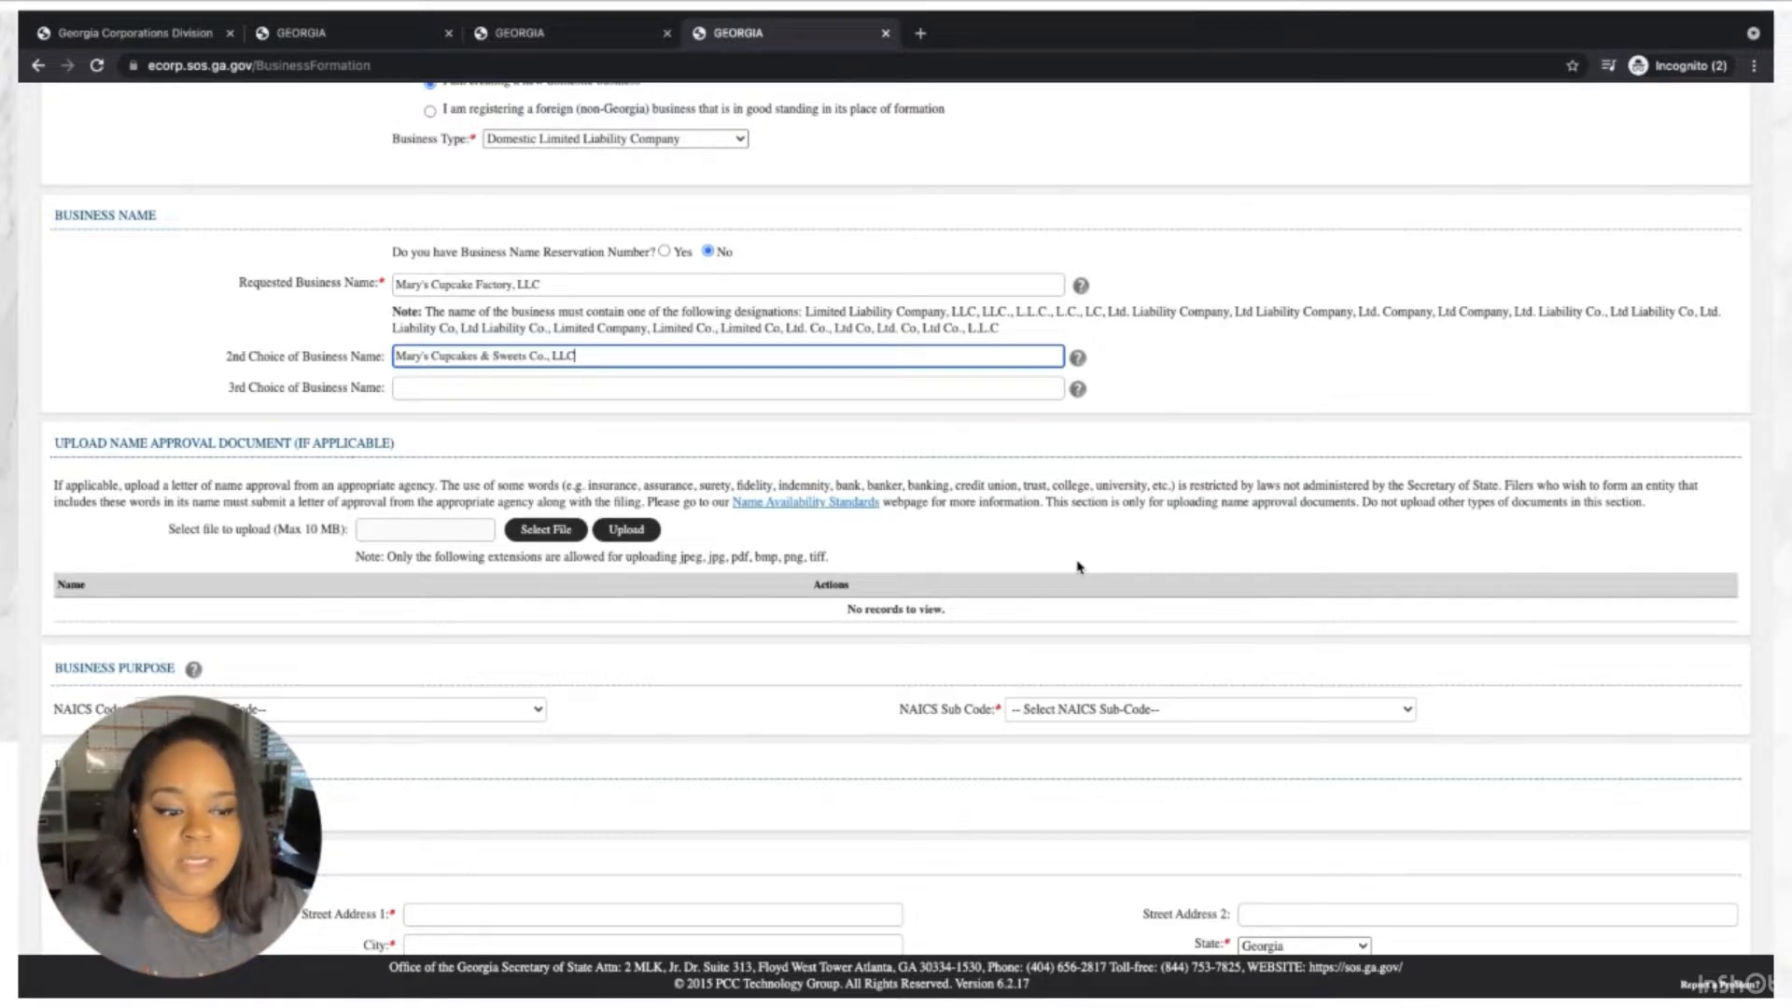
scroll(1077, 567, down, 1)
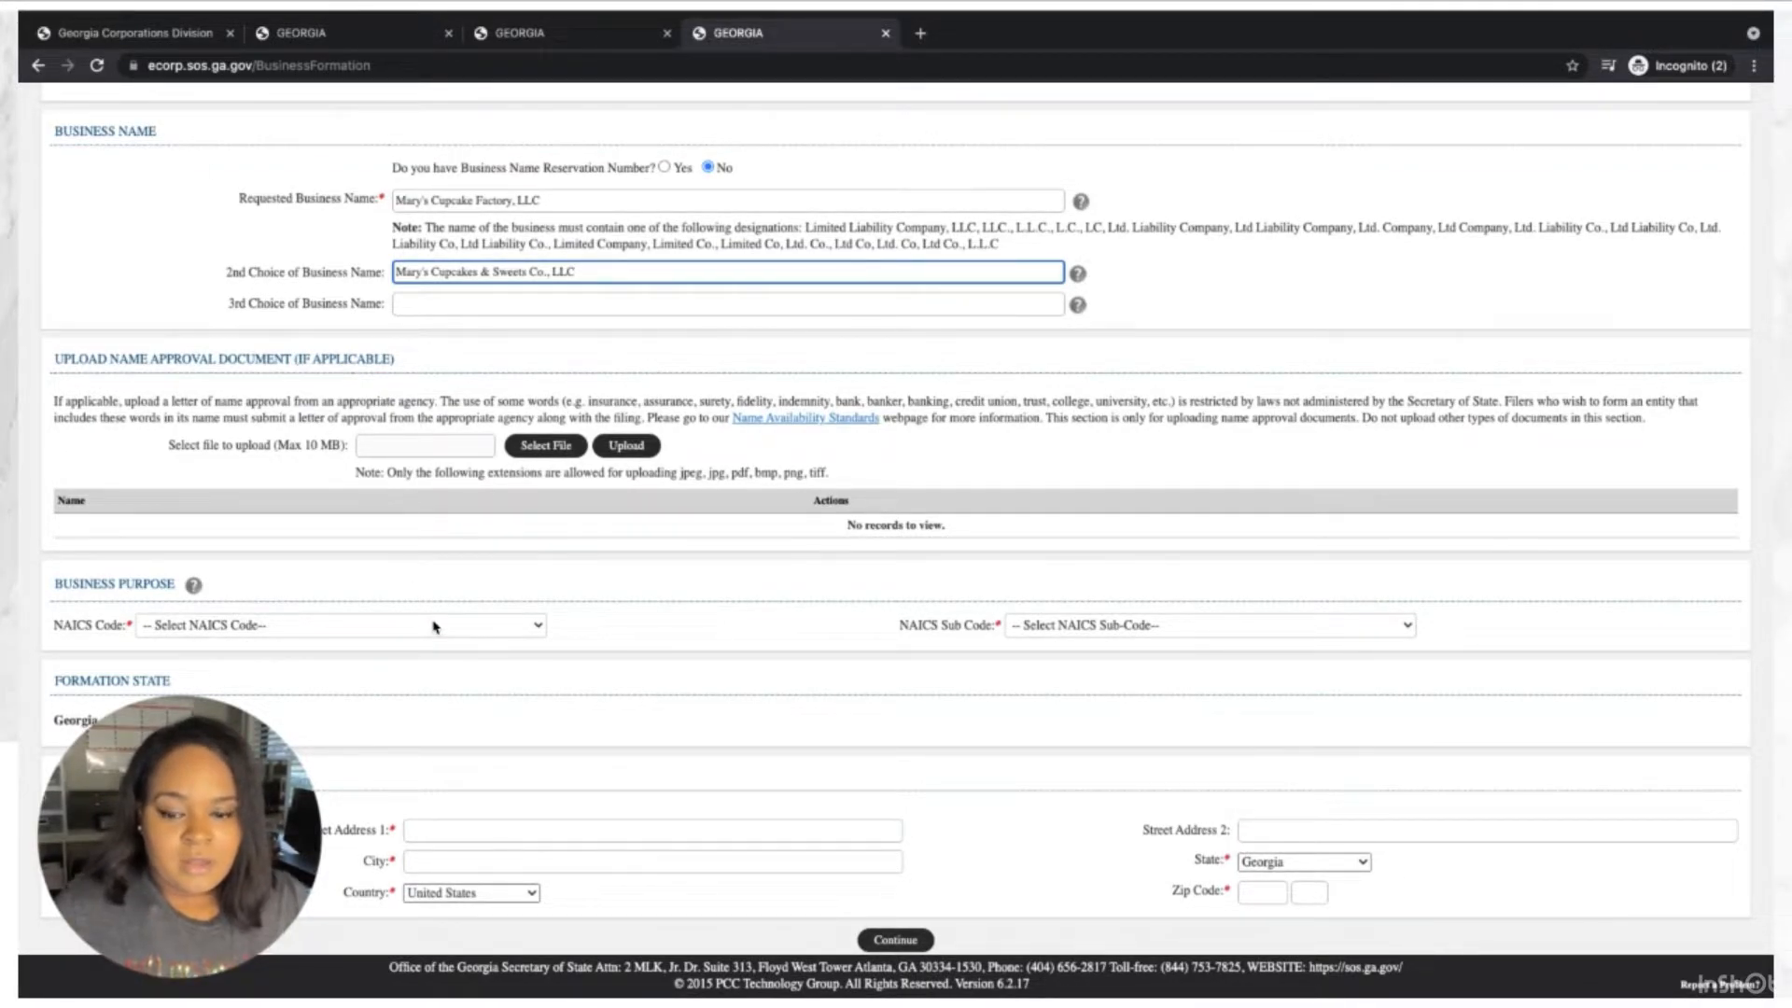
click(195, 588)
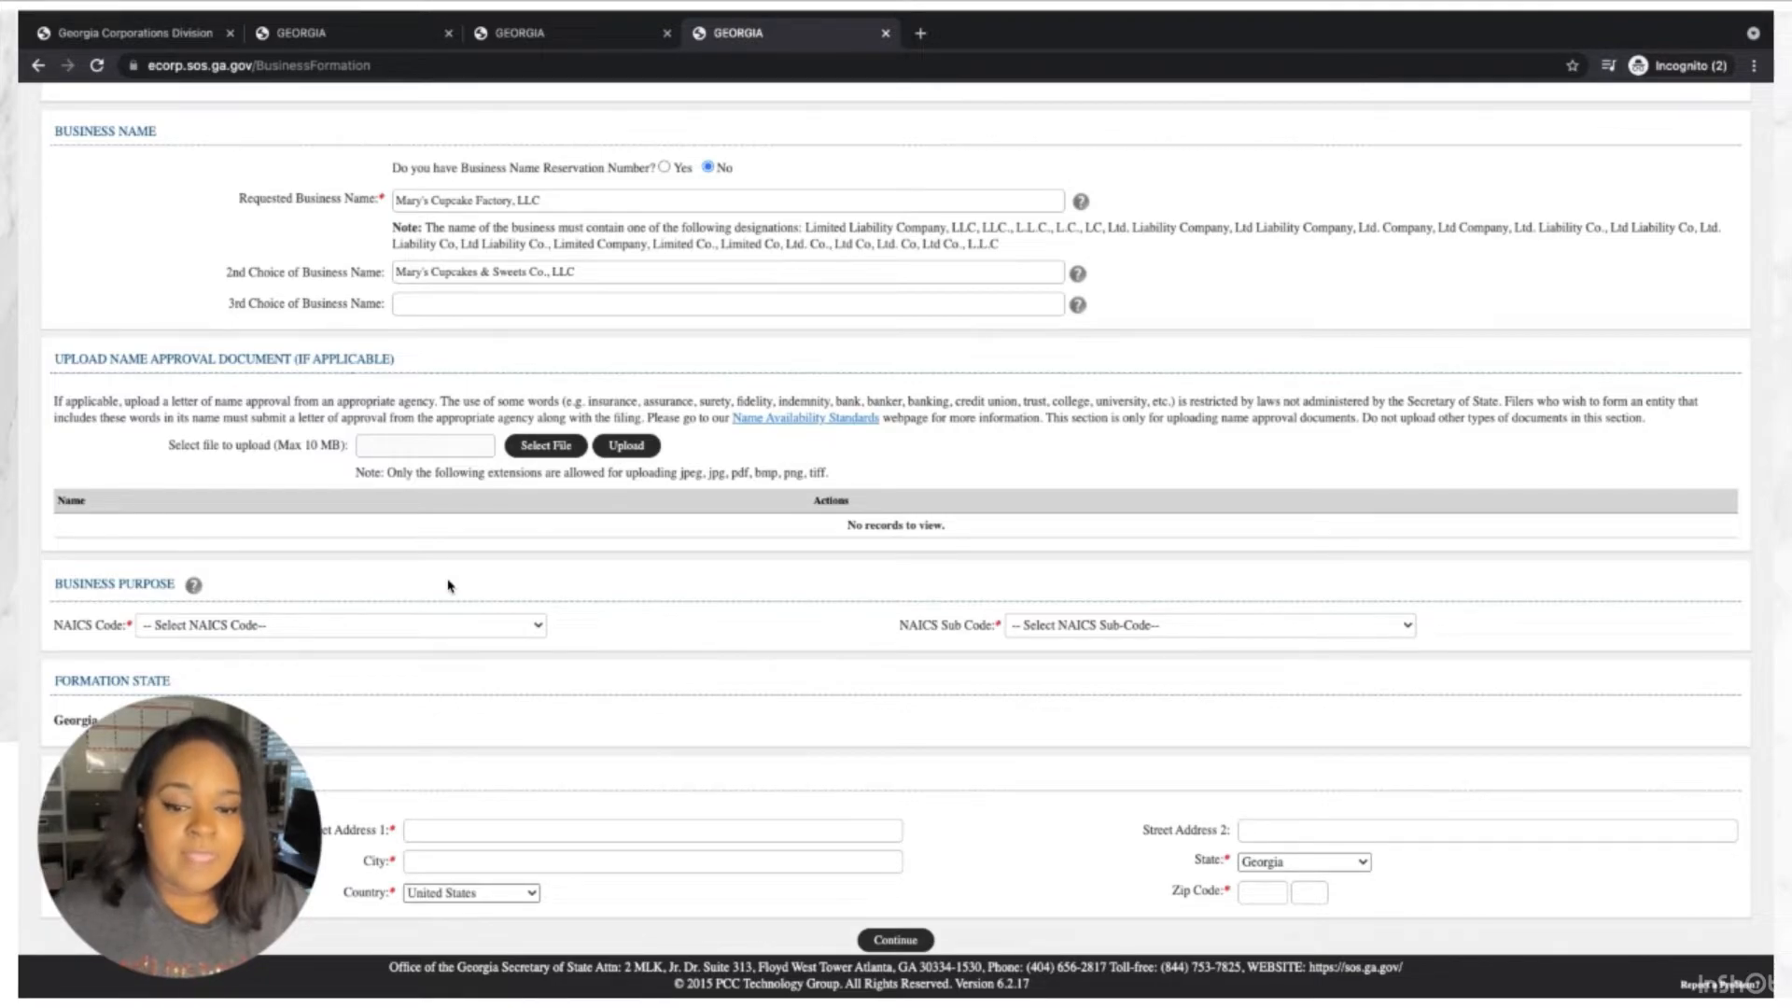
Pick 'Any legal purpose' from the NAICS Code list.
click(507, 625)
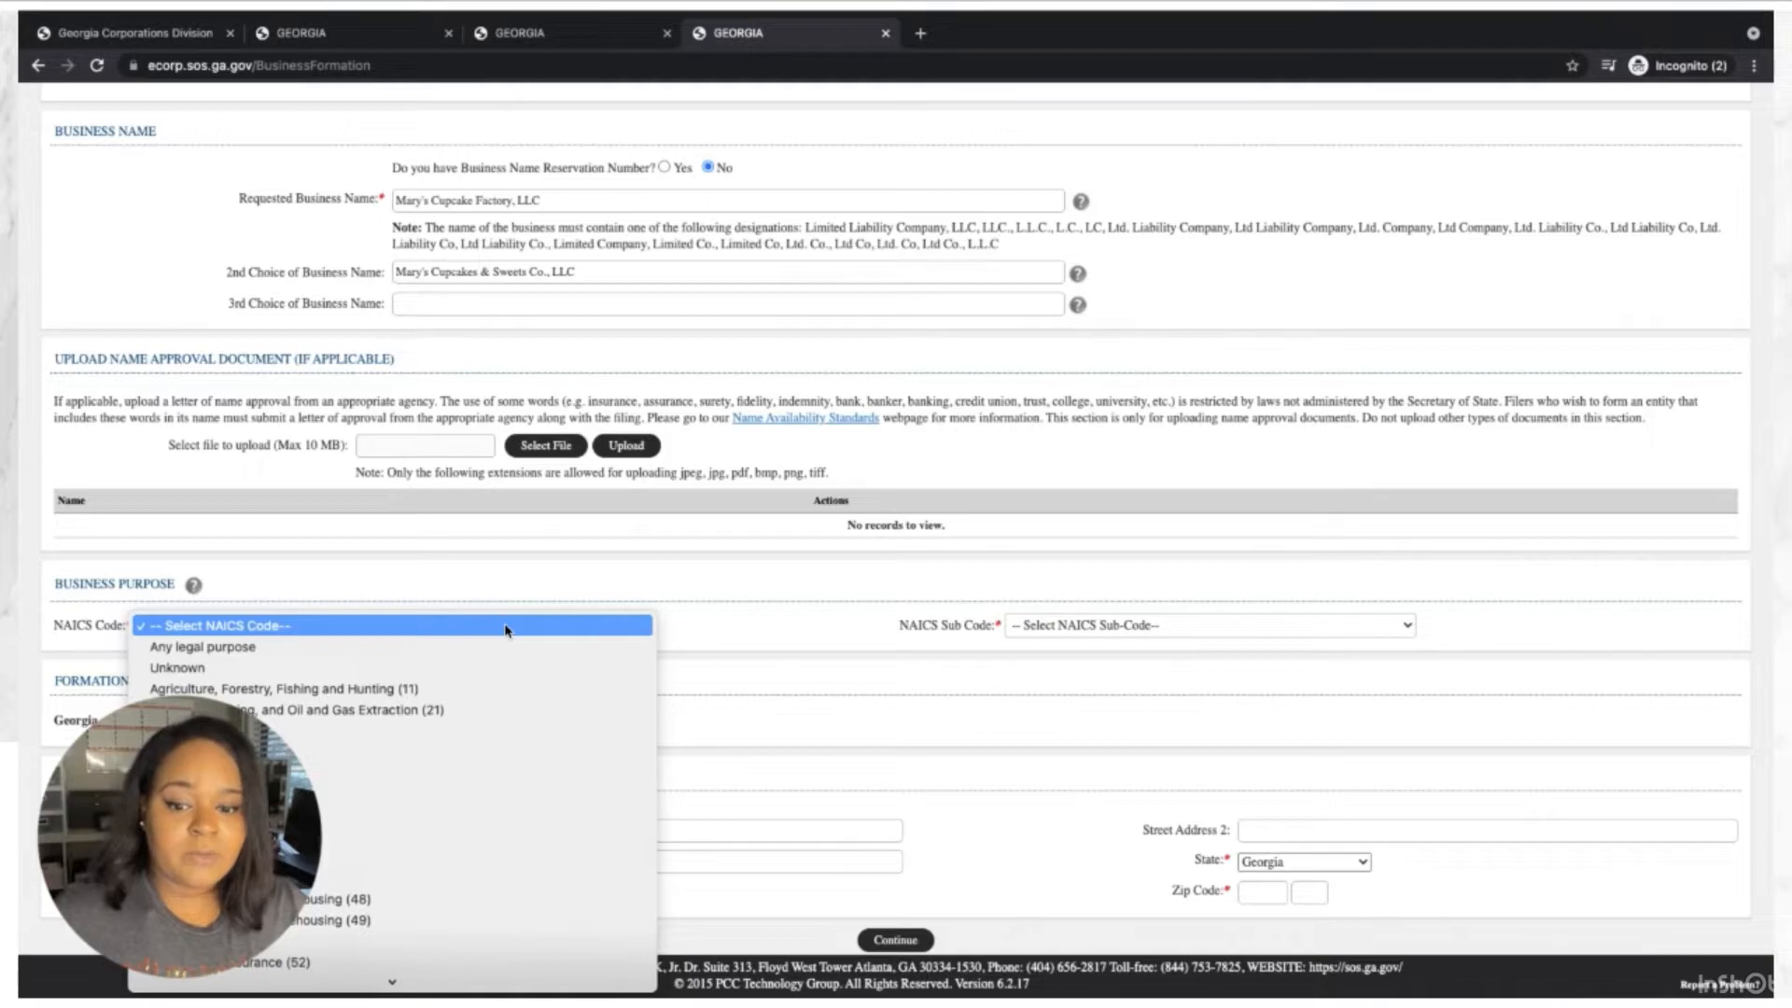
scroll(524, 662, down, 3)
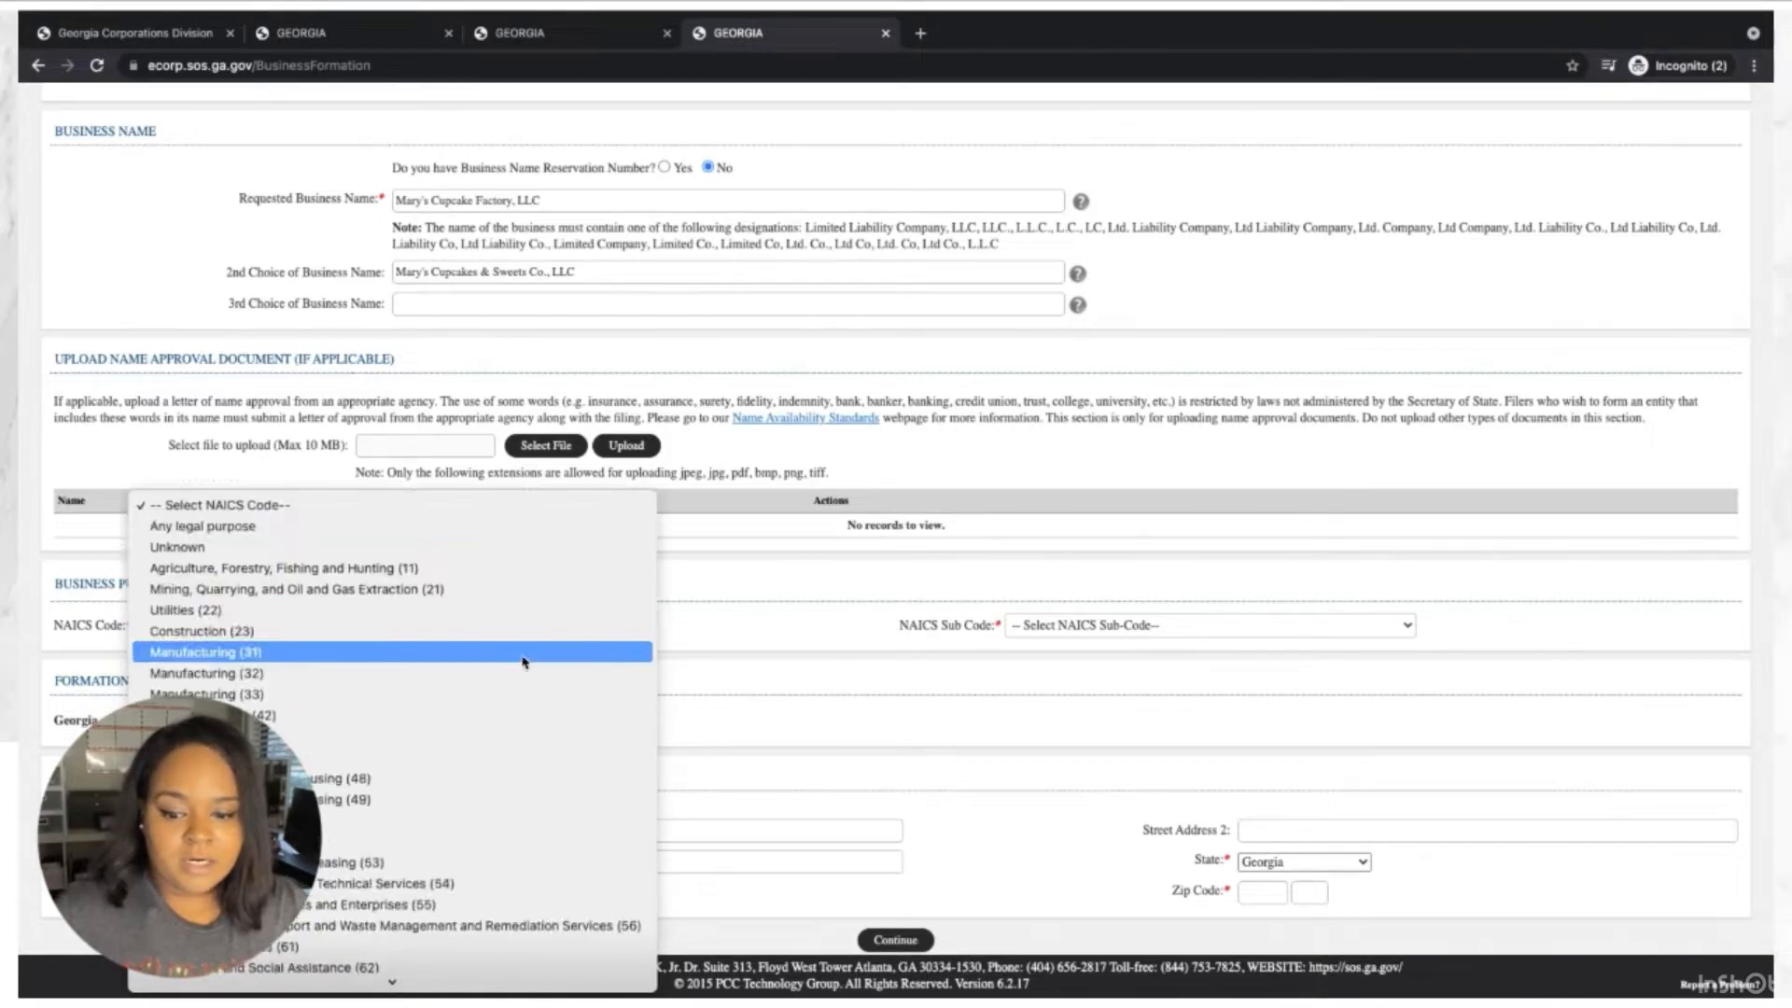
scroll(525, 662, down, 2)
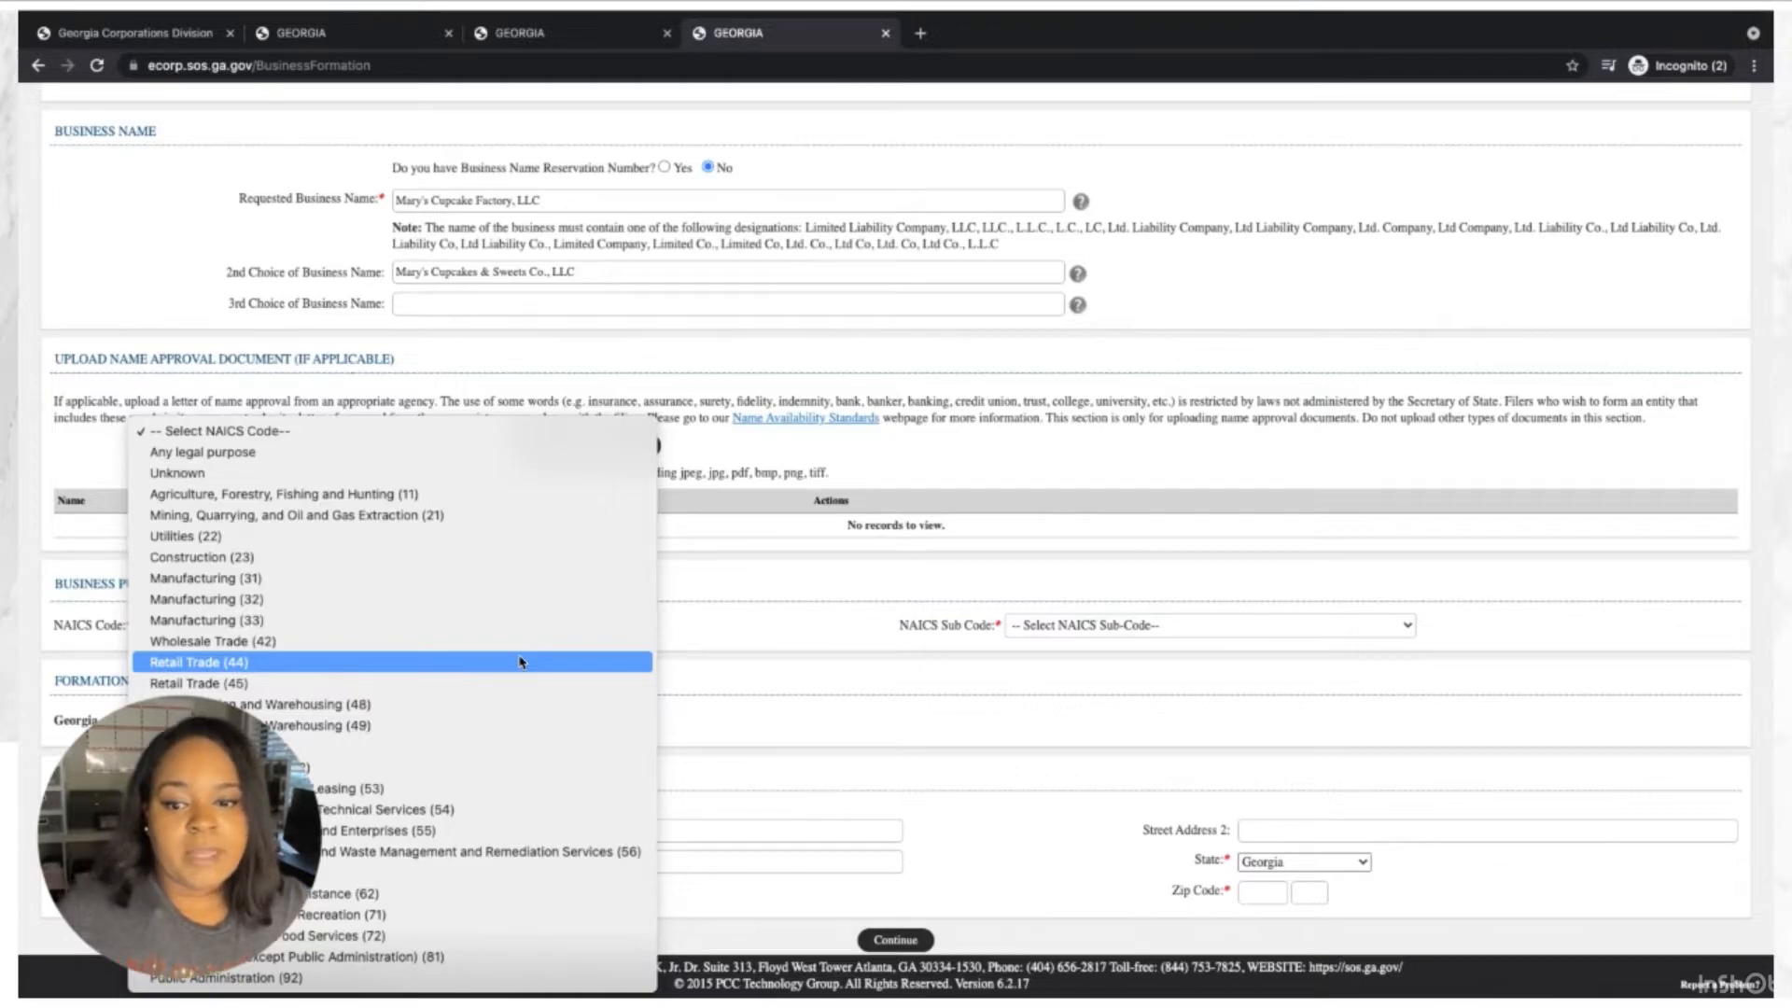
click(305, 461)
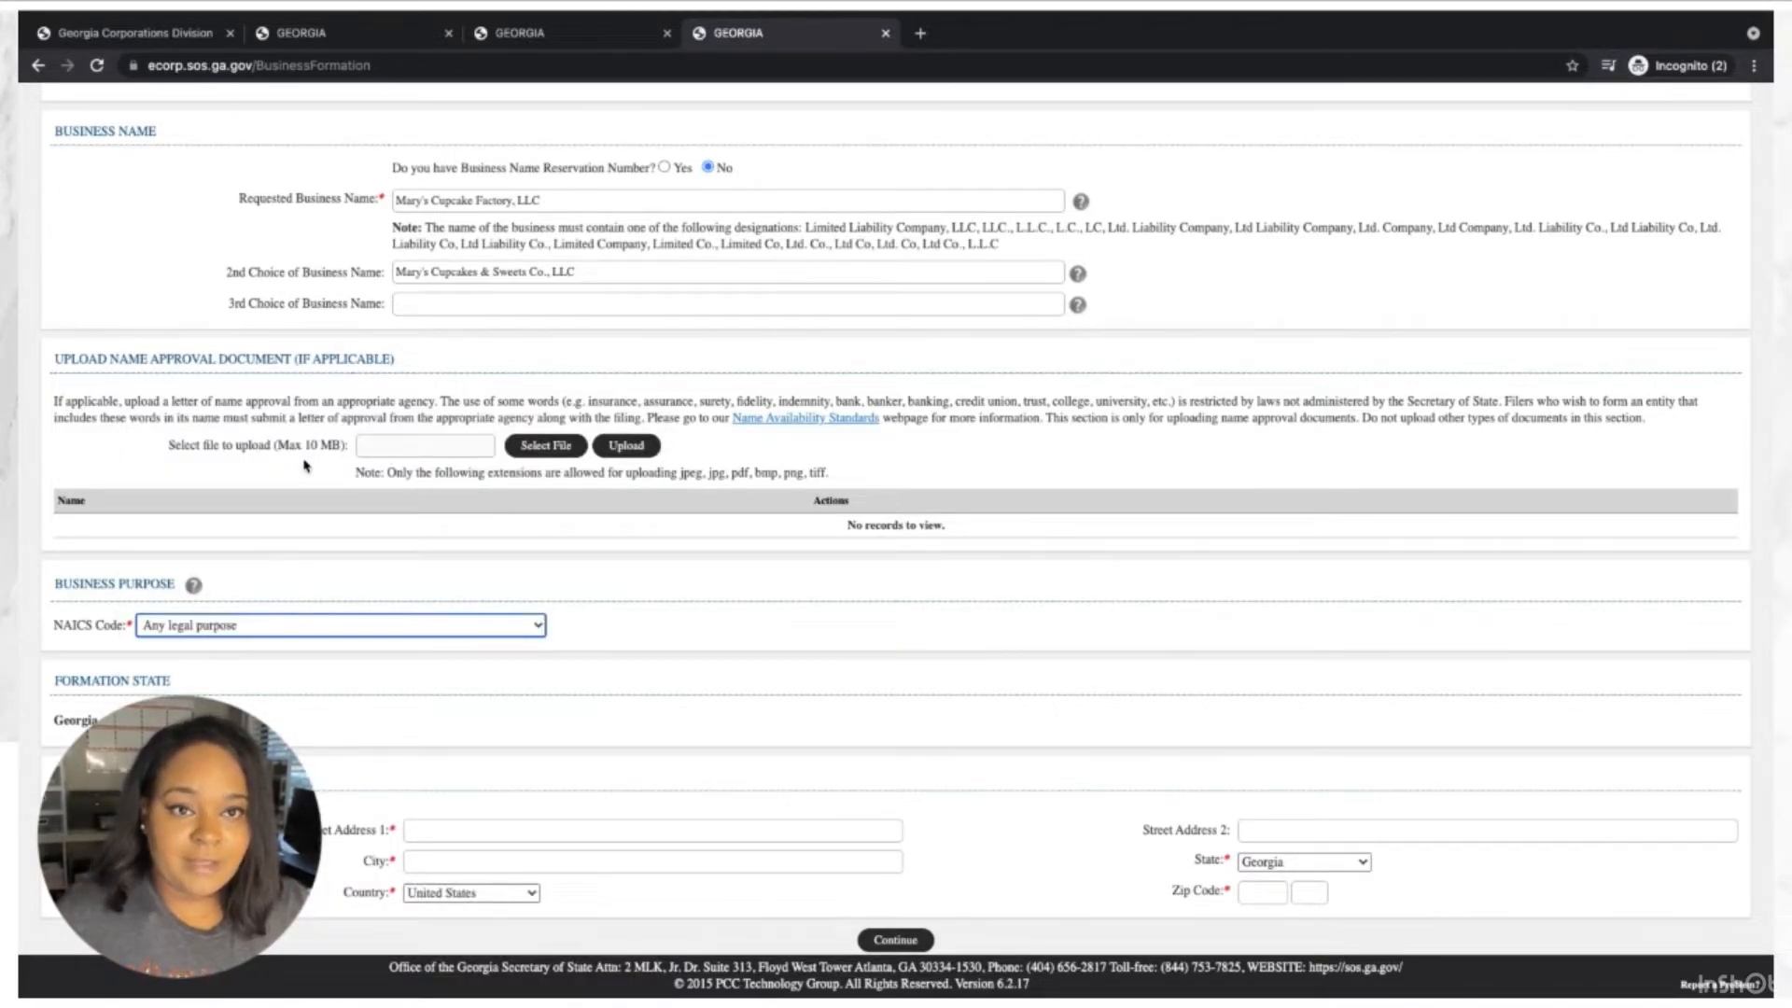
Enter the principal office street address, city Atlanta and zip code, then continue.
click(471, 828)
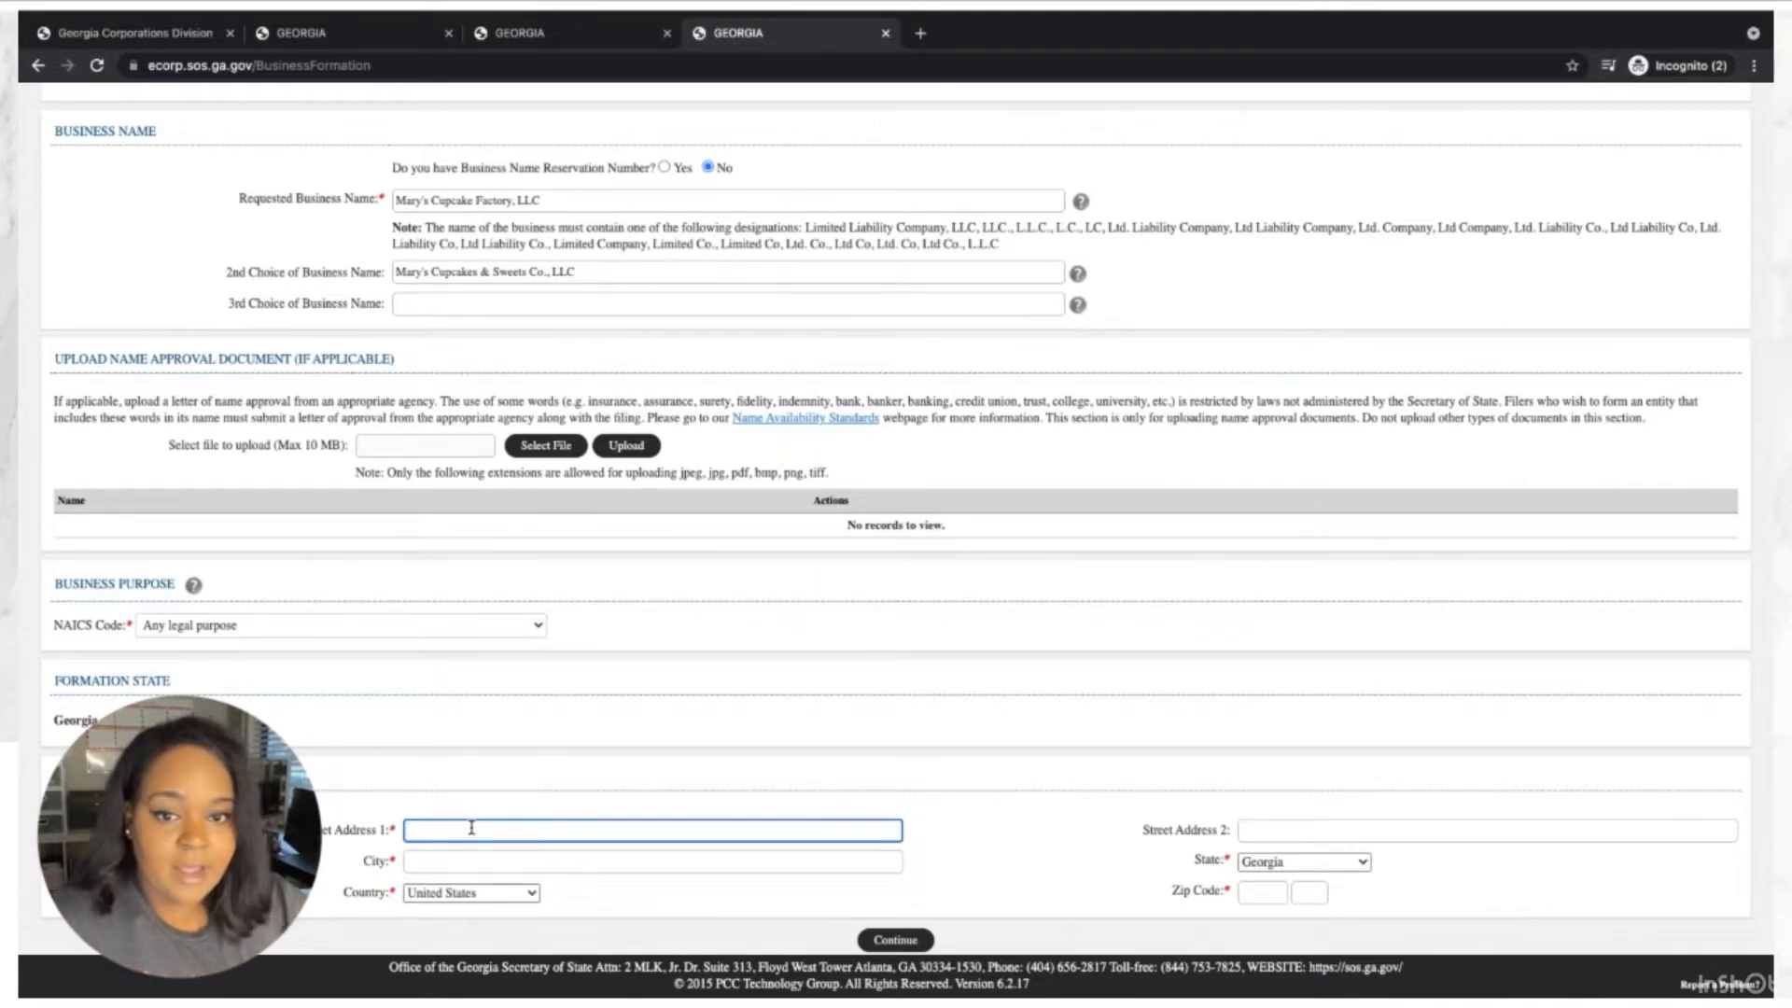
text(123 Ab)
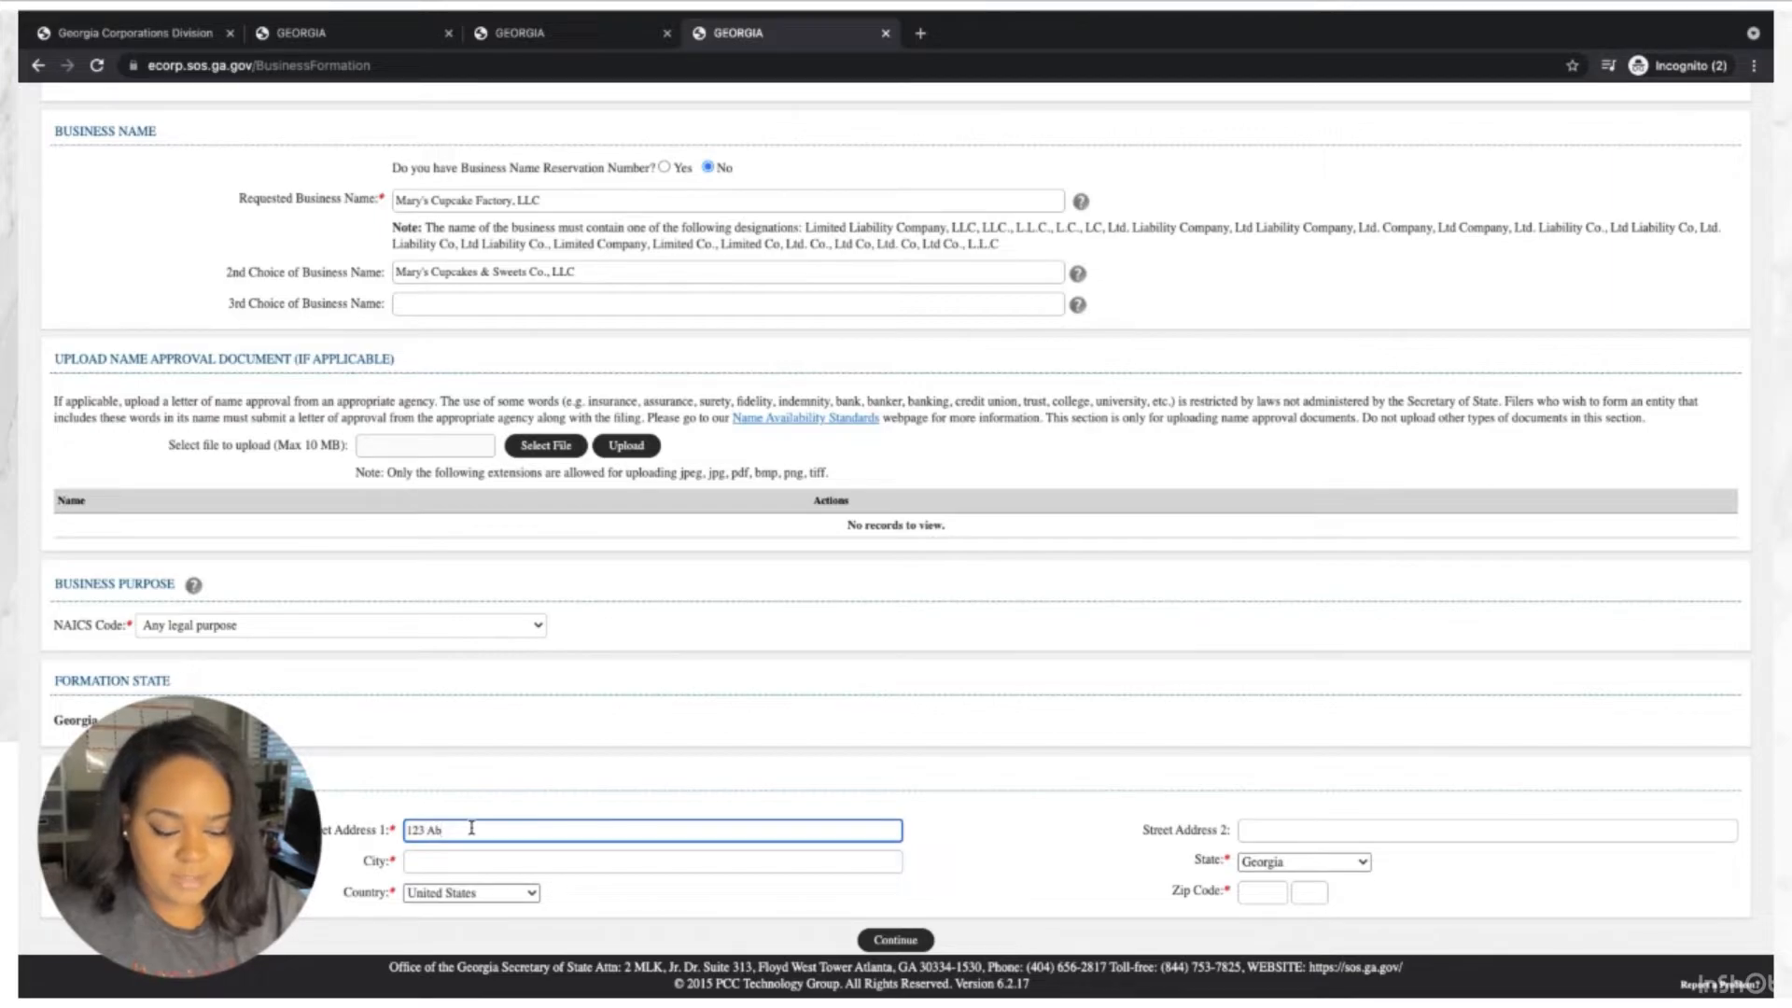
text(BC Dr)
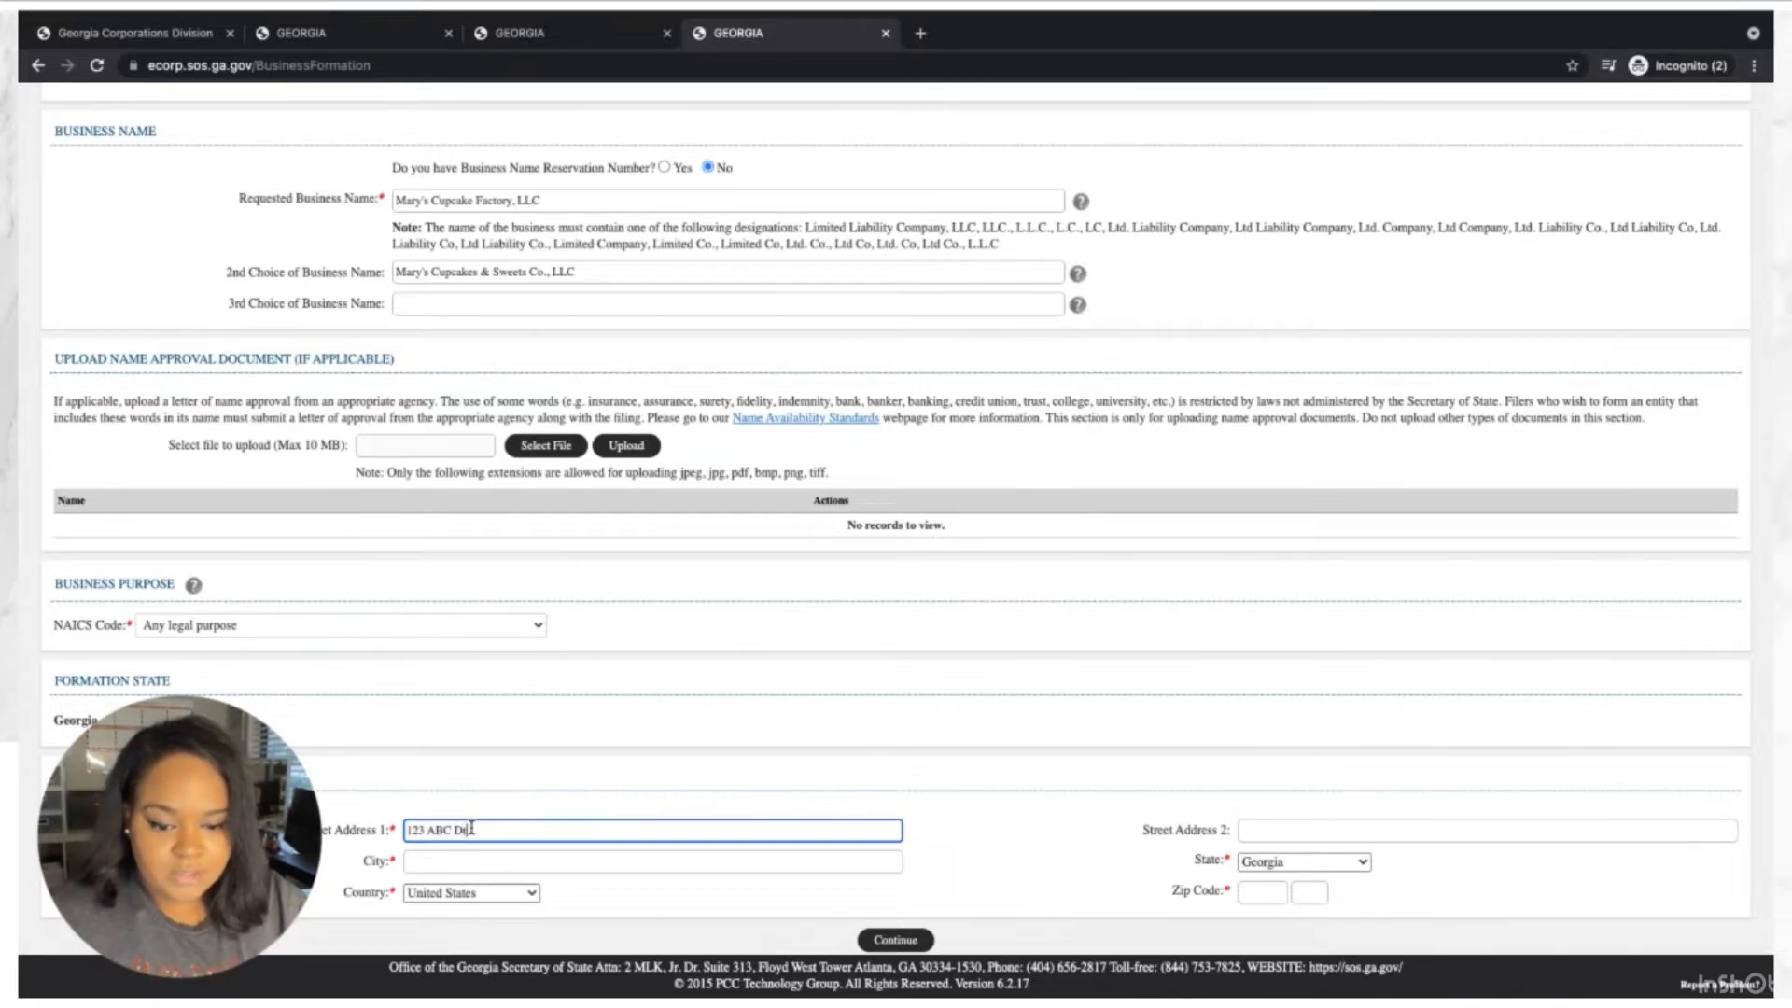
key(BackSpace)
key(BackSpace)
text(St)
key(Tab)
key(Tab)
text(At)
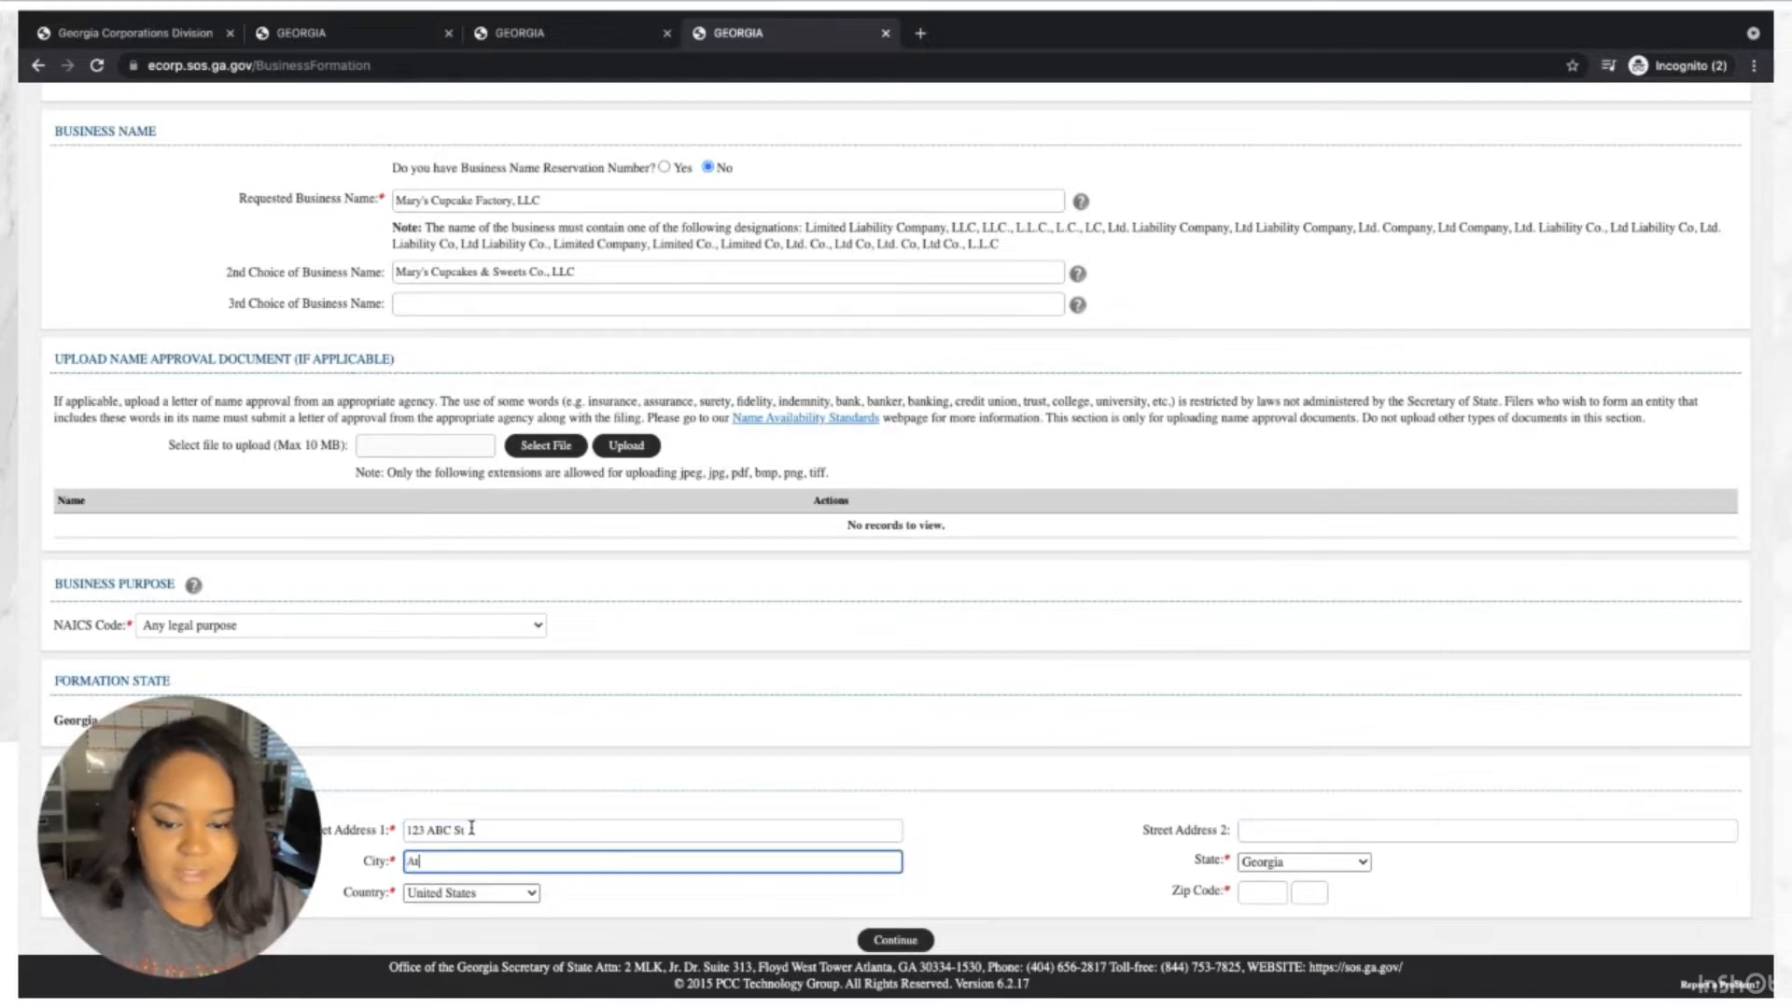
text(lanta)
key(Tab)
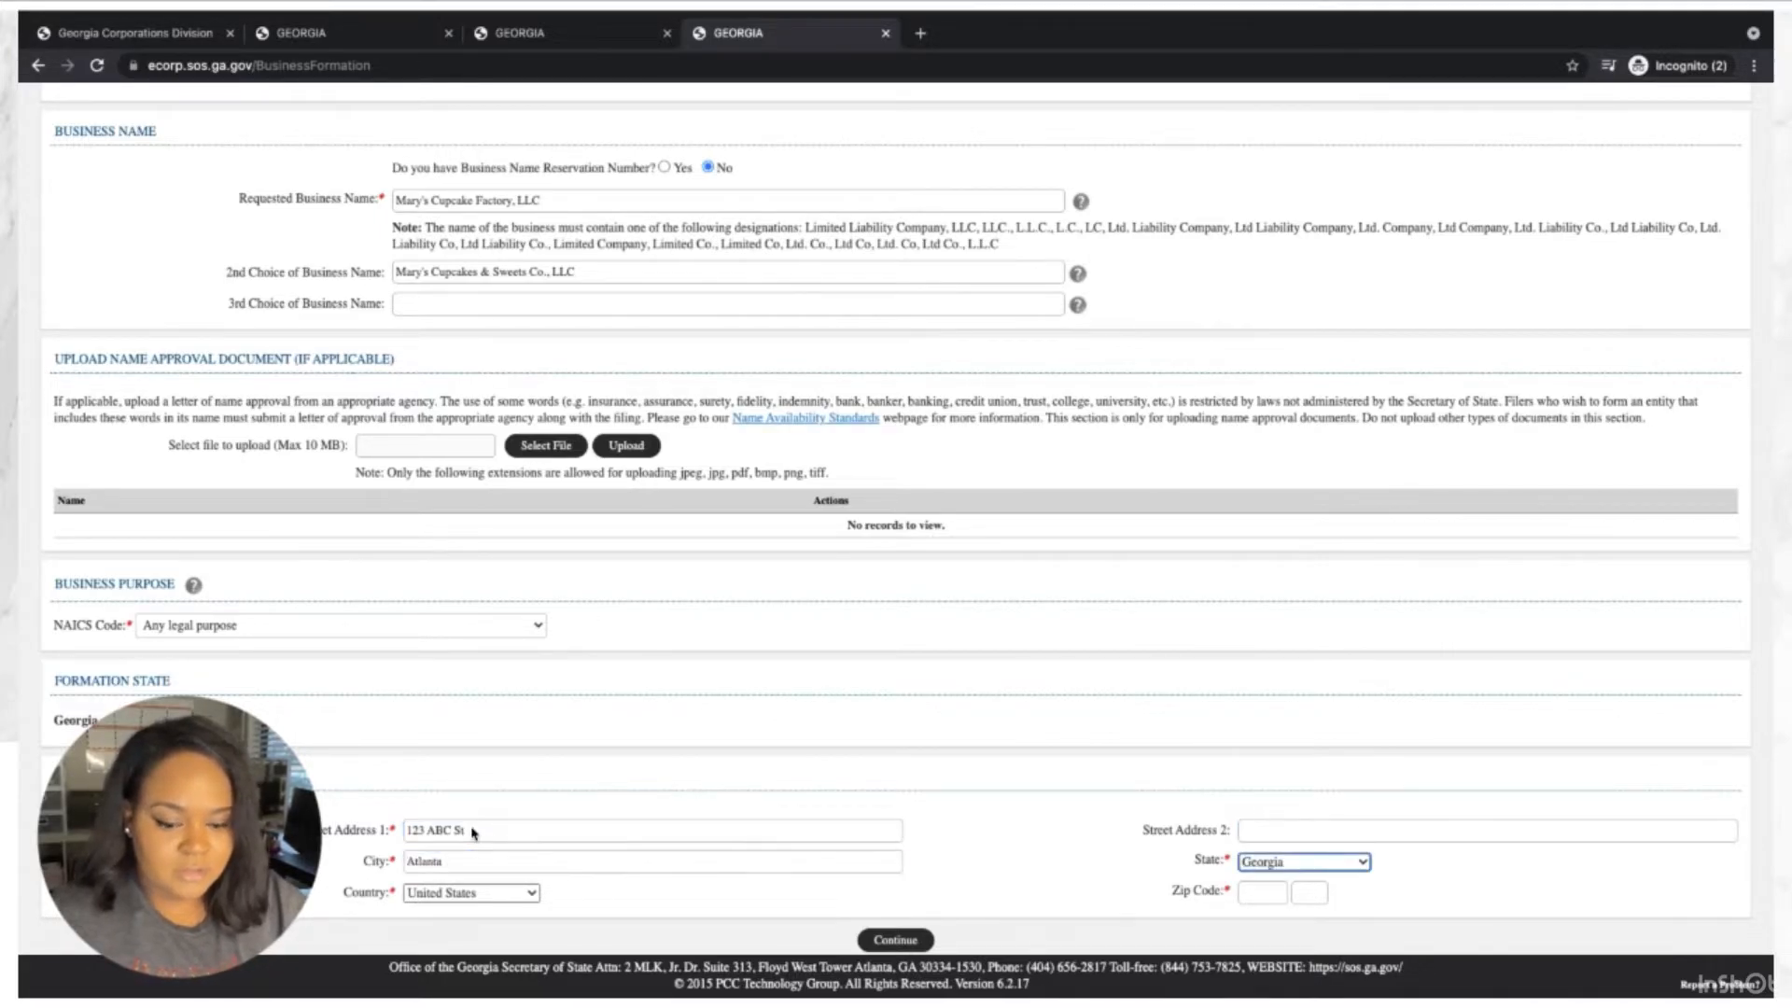
key(Tab)
key(Tab)
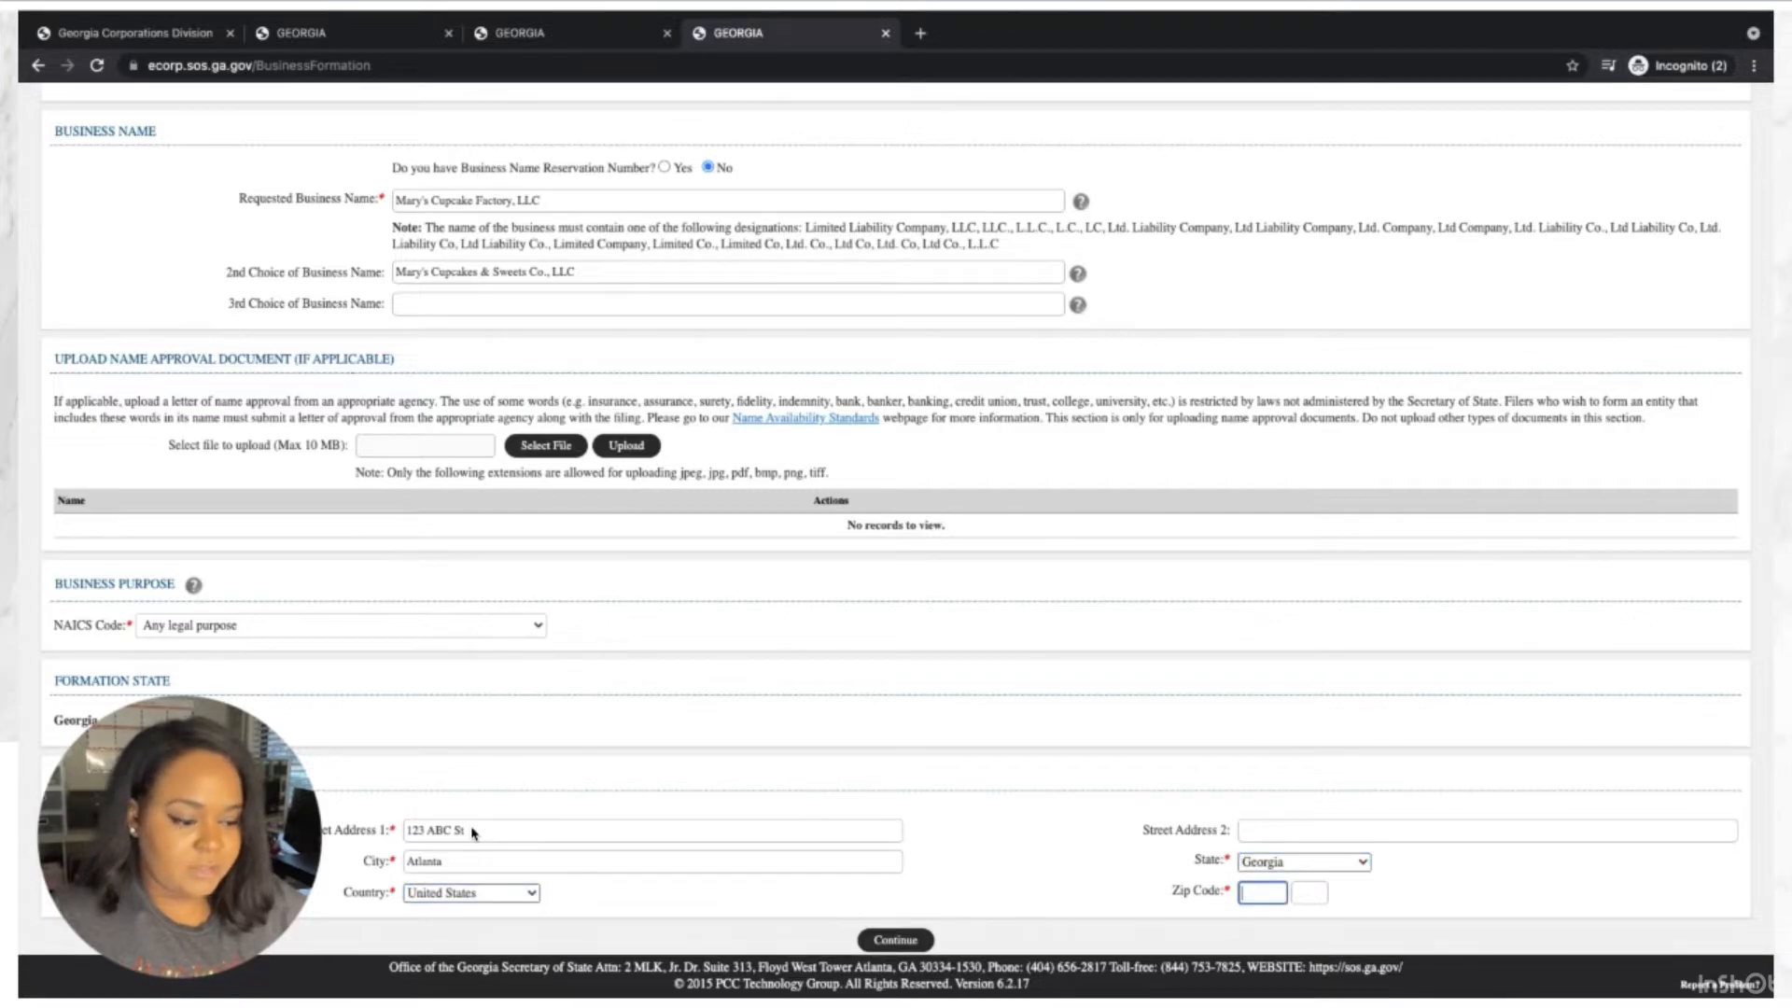
text(30328)
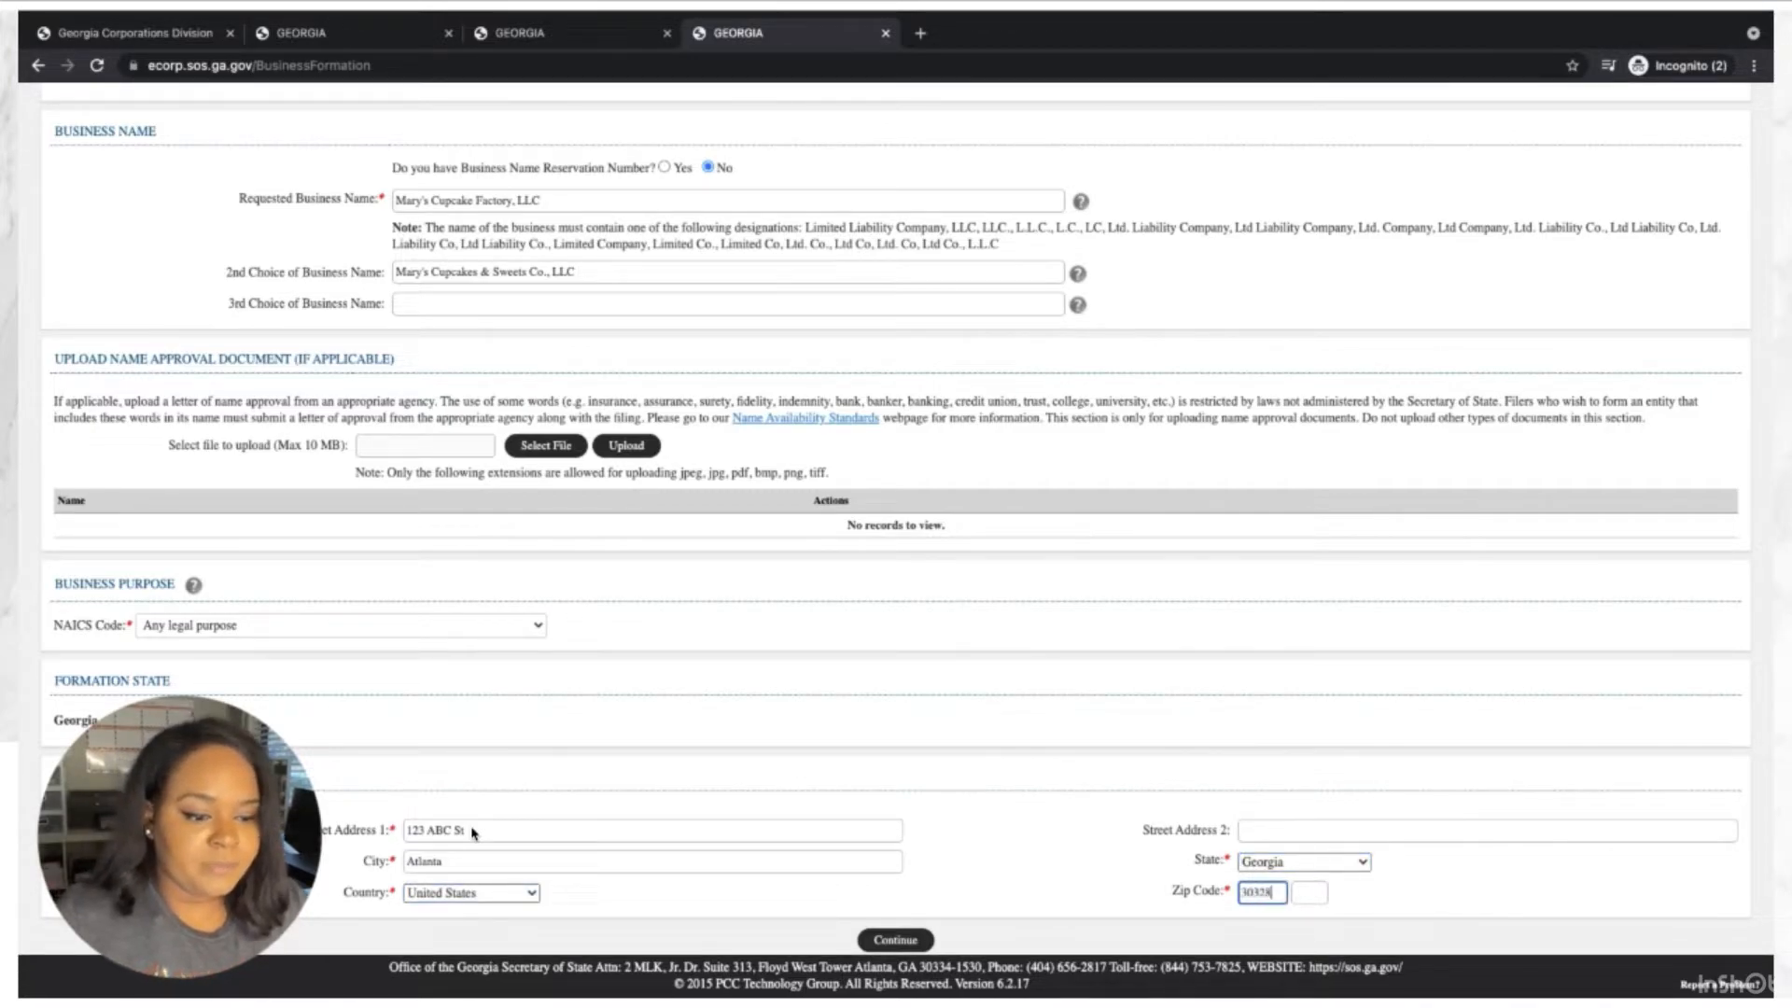
click(912, 938)
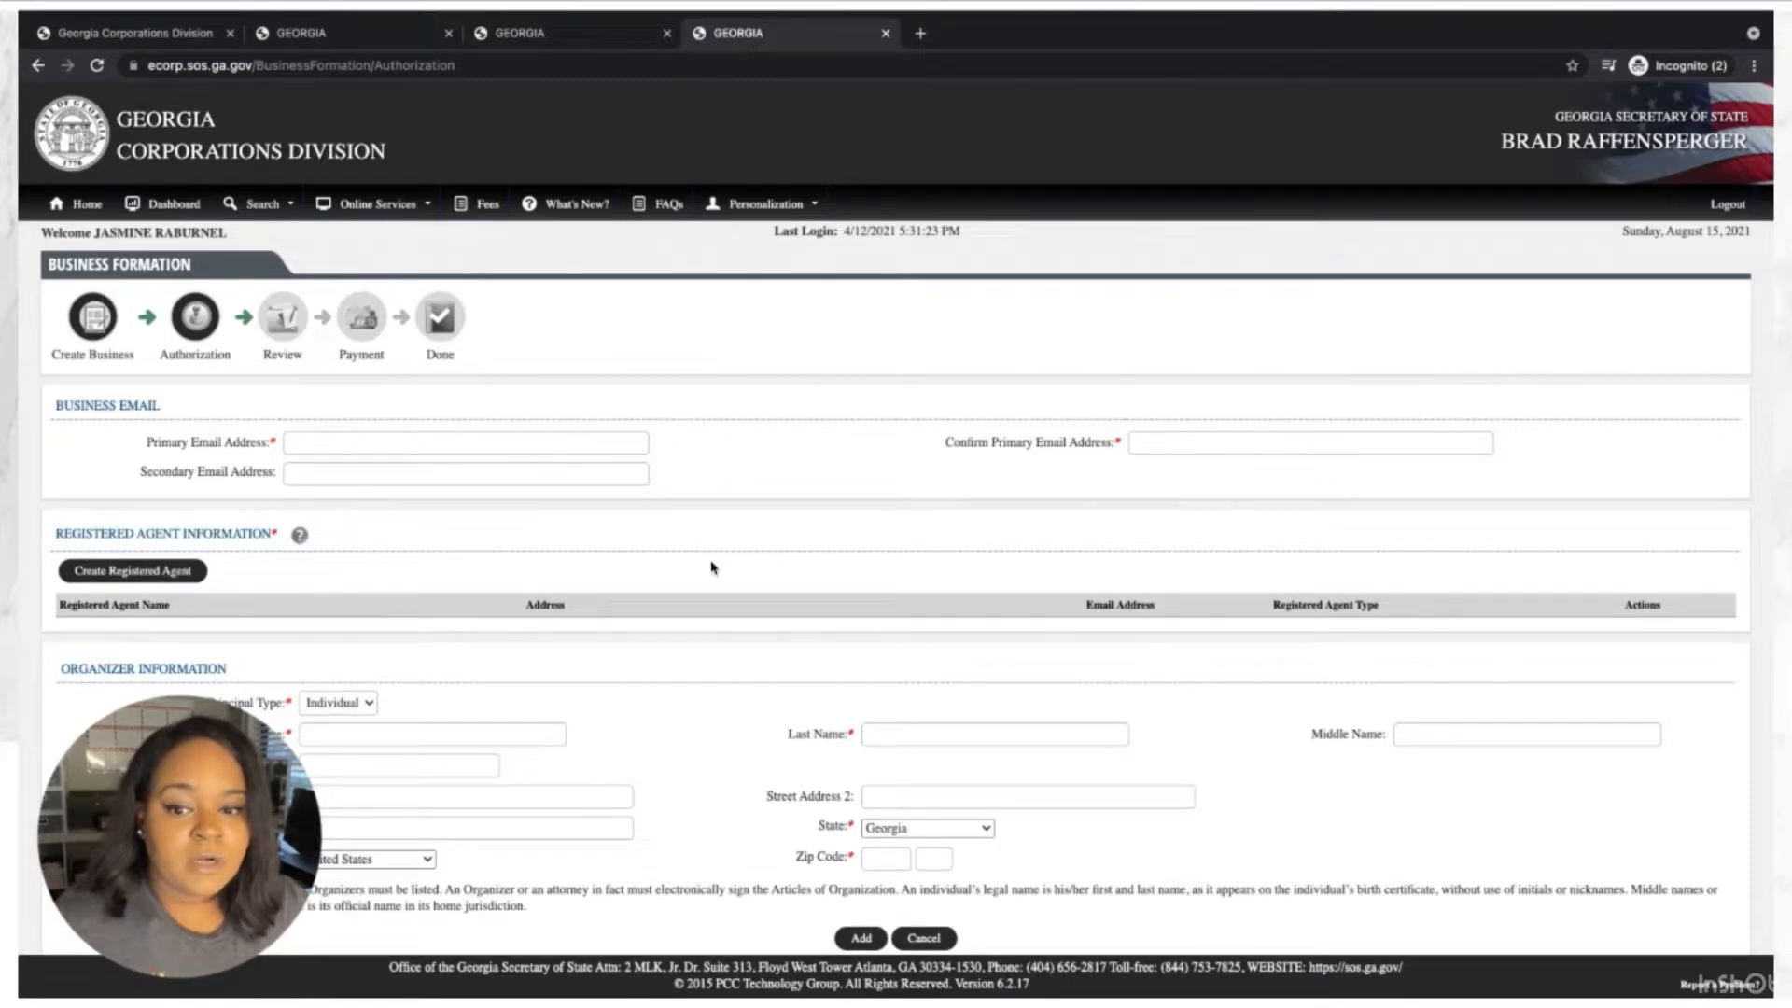
Place the cursor in the Primary Email Address field on the Authorization step.
click(603, 455)
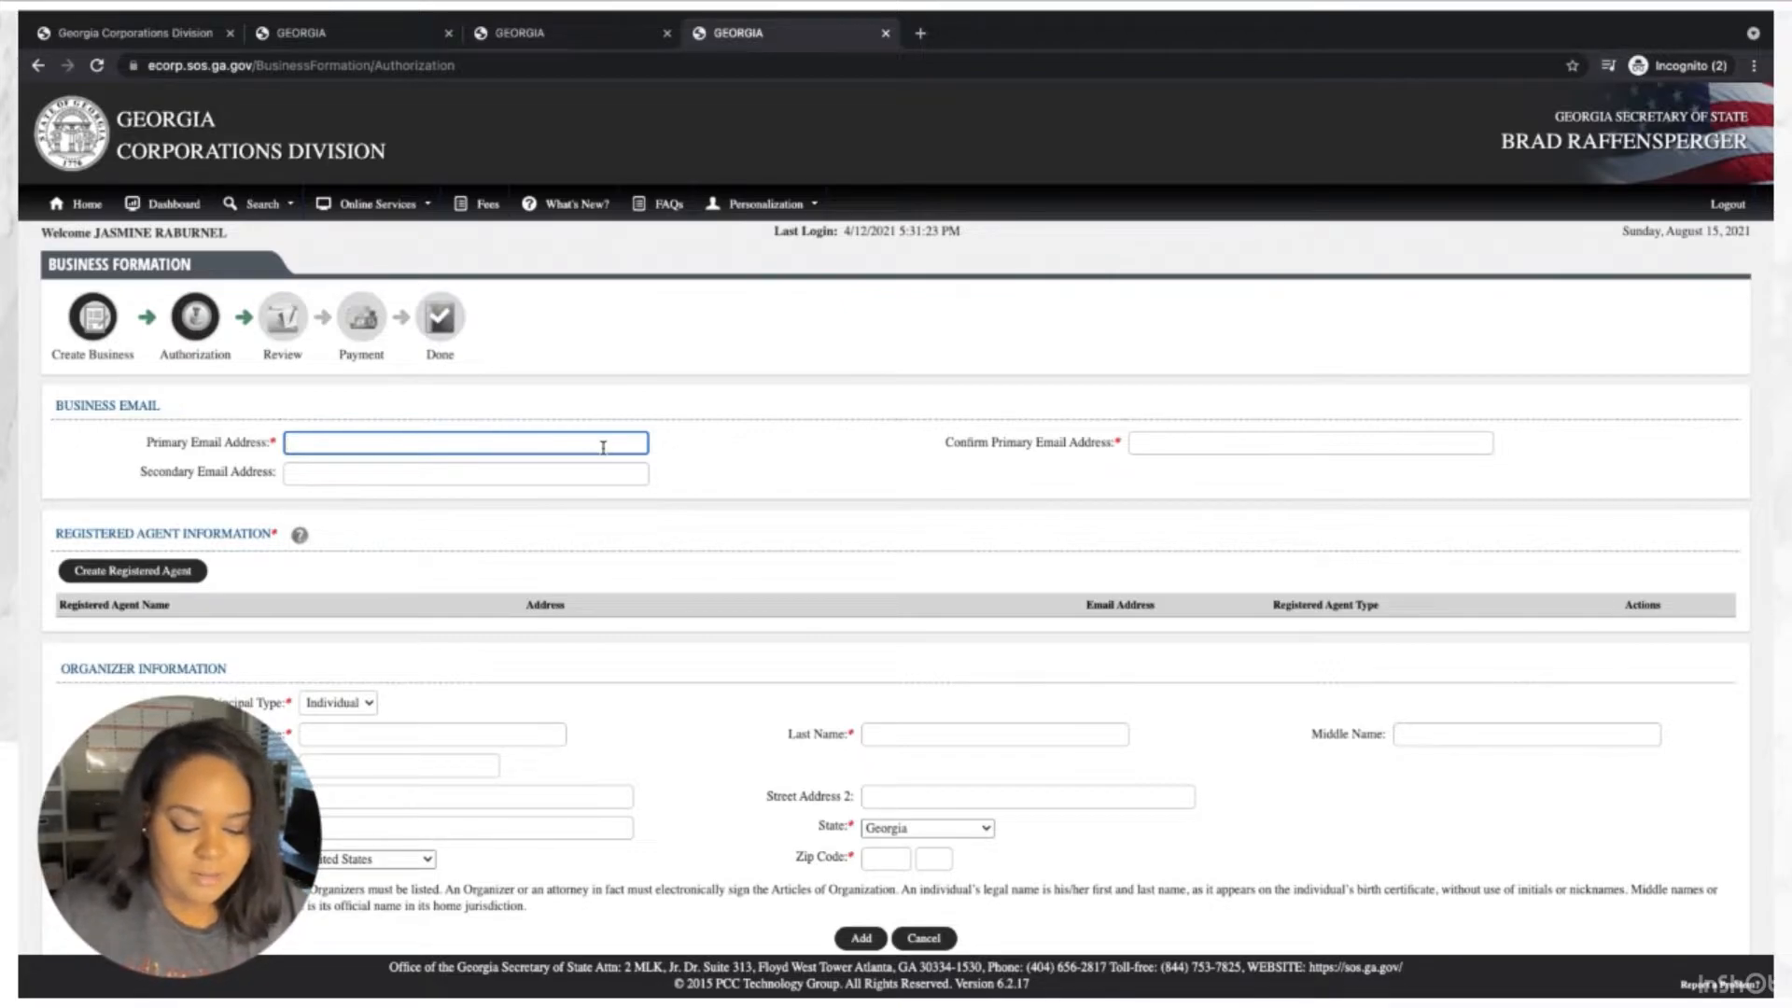
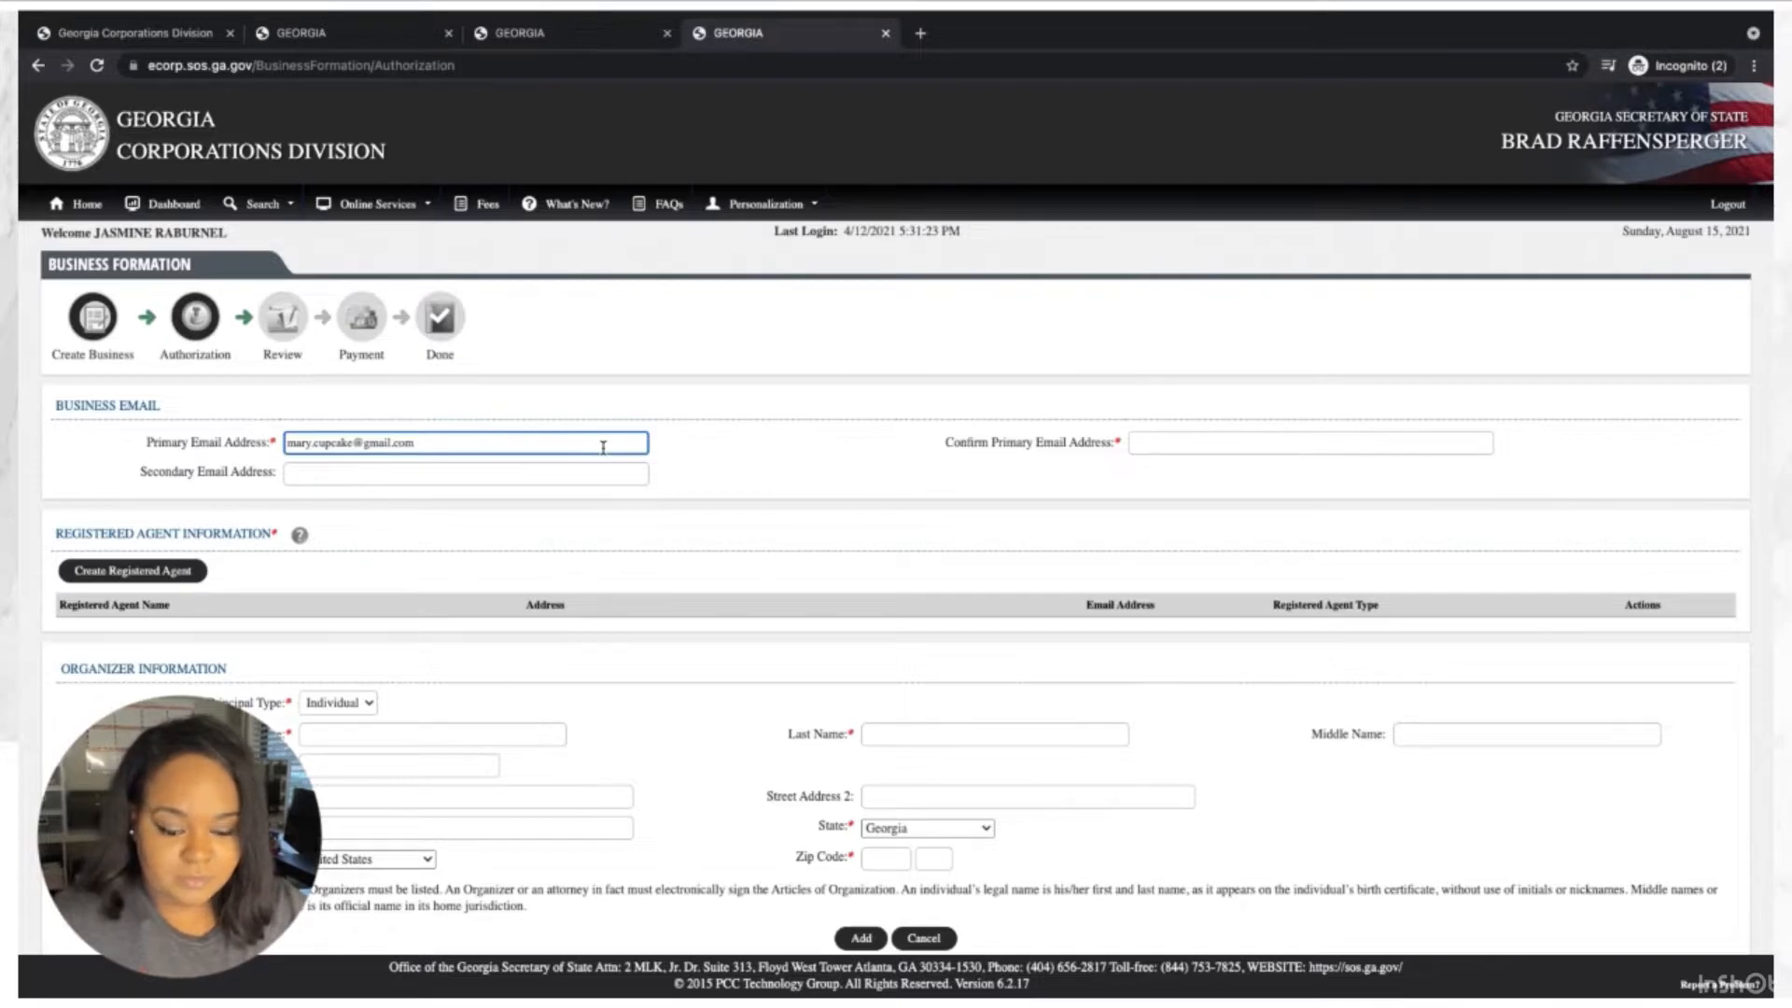
Enter the business's primary email address, then retype it in the Confirm Primary Email Address field.
key(Tab)
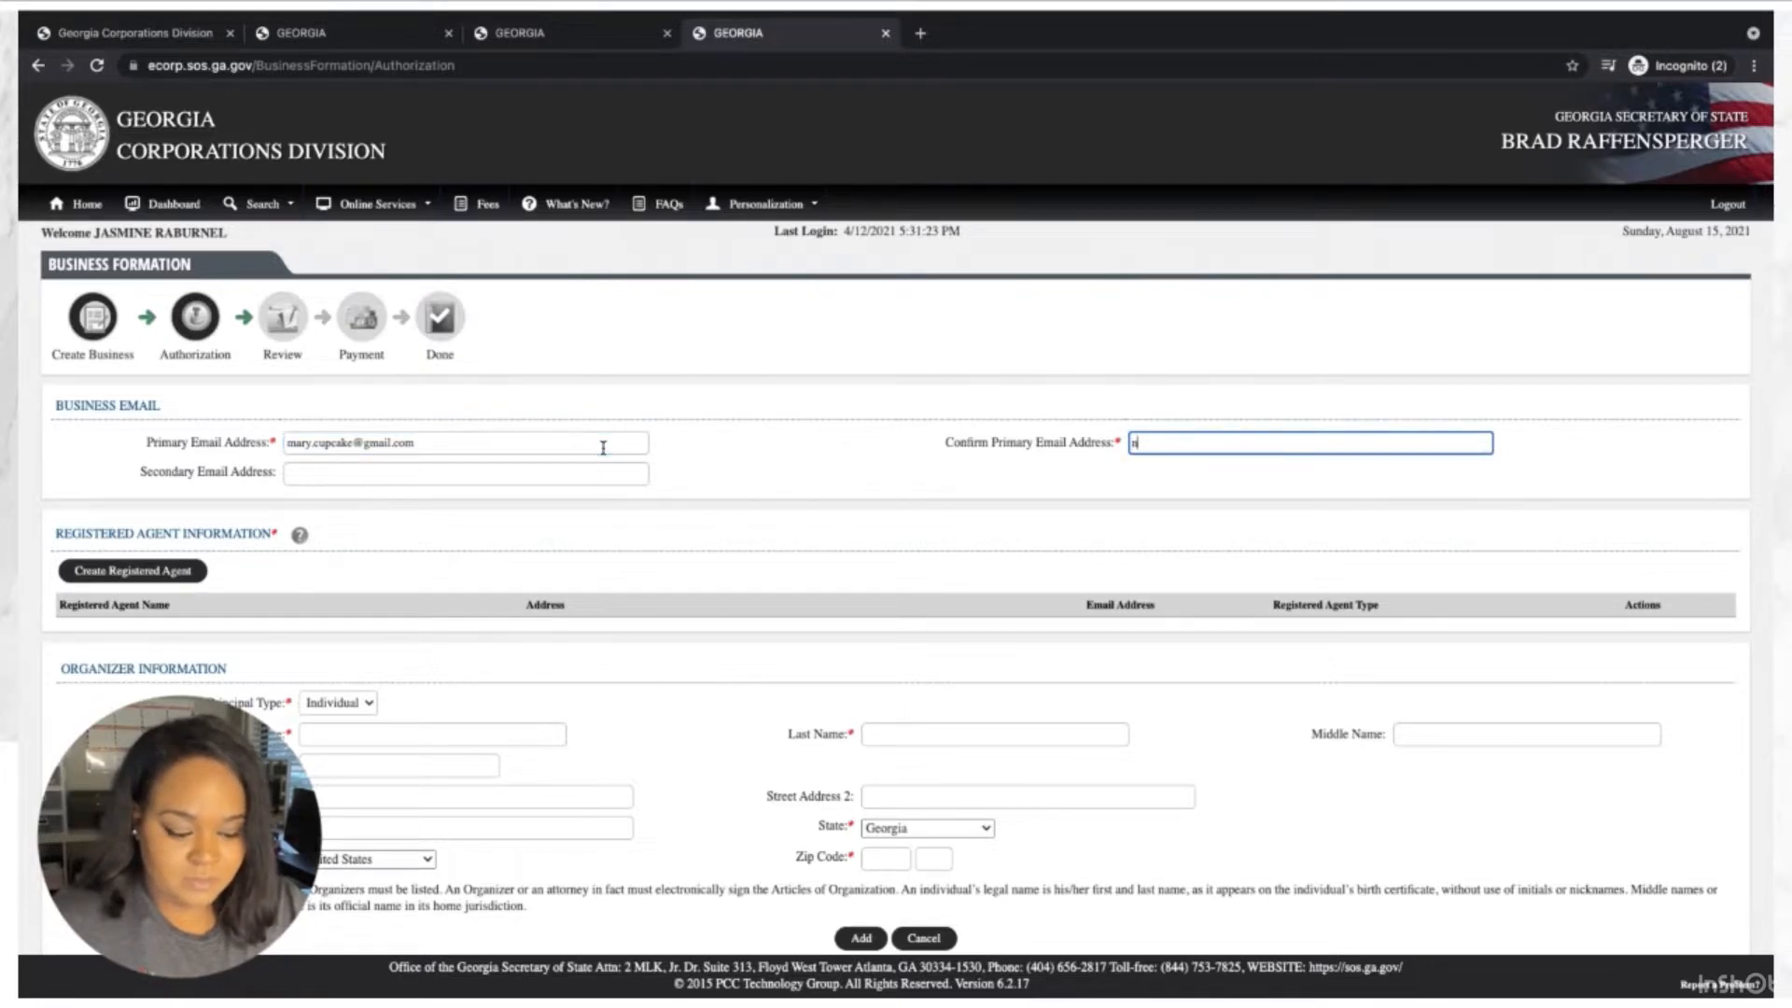
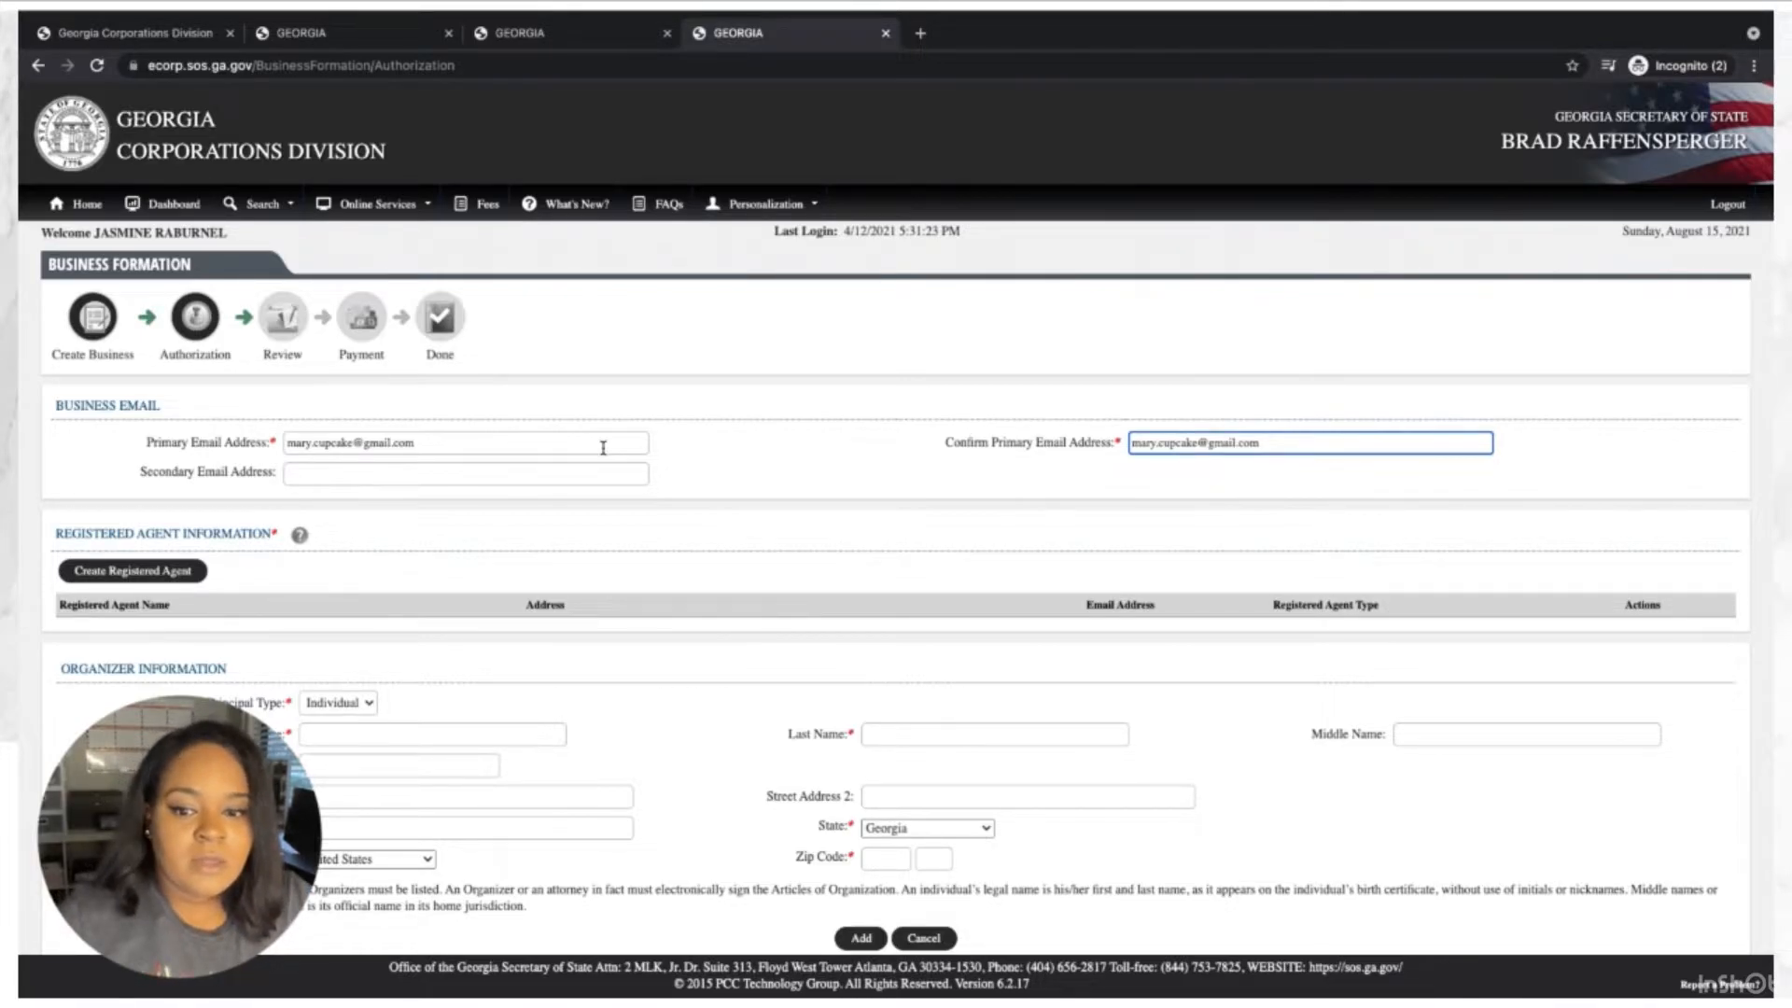
Scroll down and back up the business information page to check the entered details.
scroll(602, 448, down, 1)
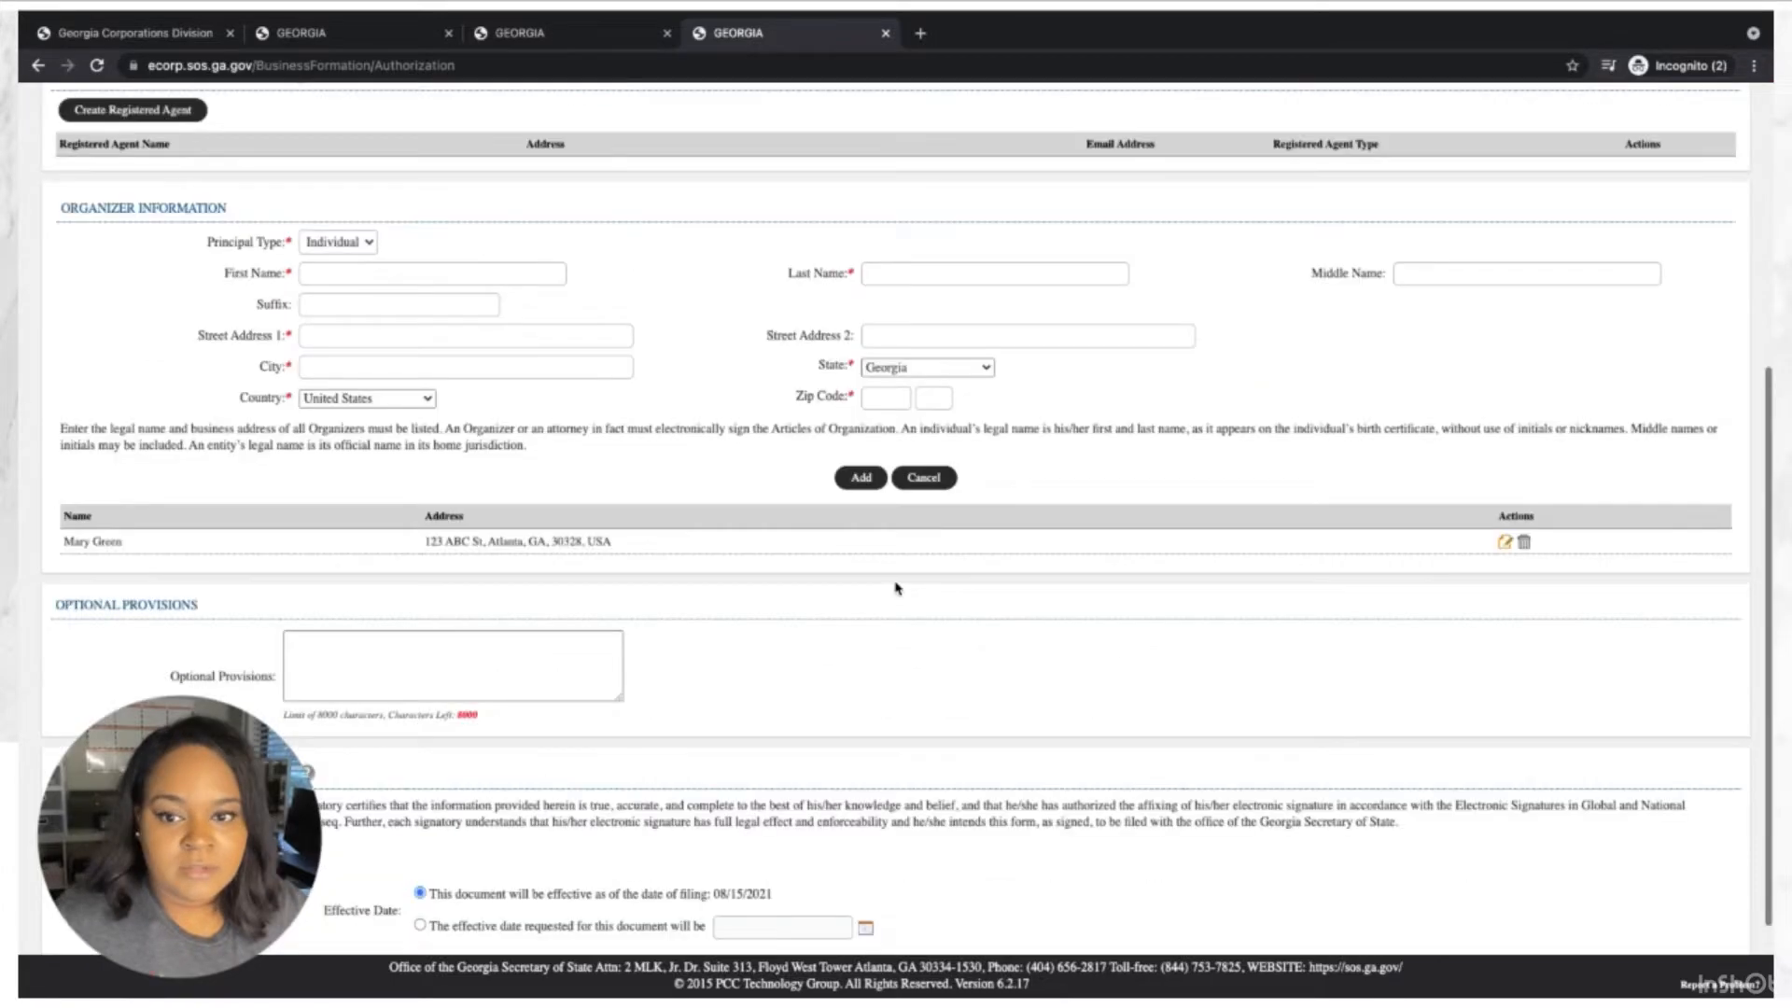
scroll(897, 588, up, 3)
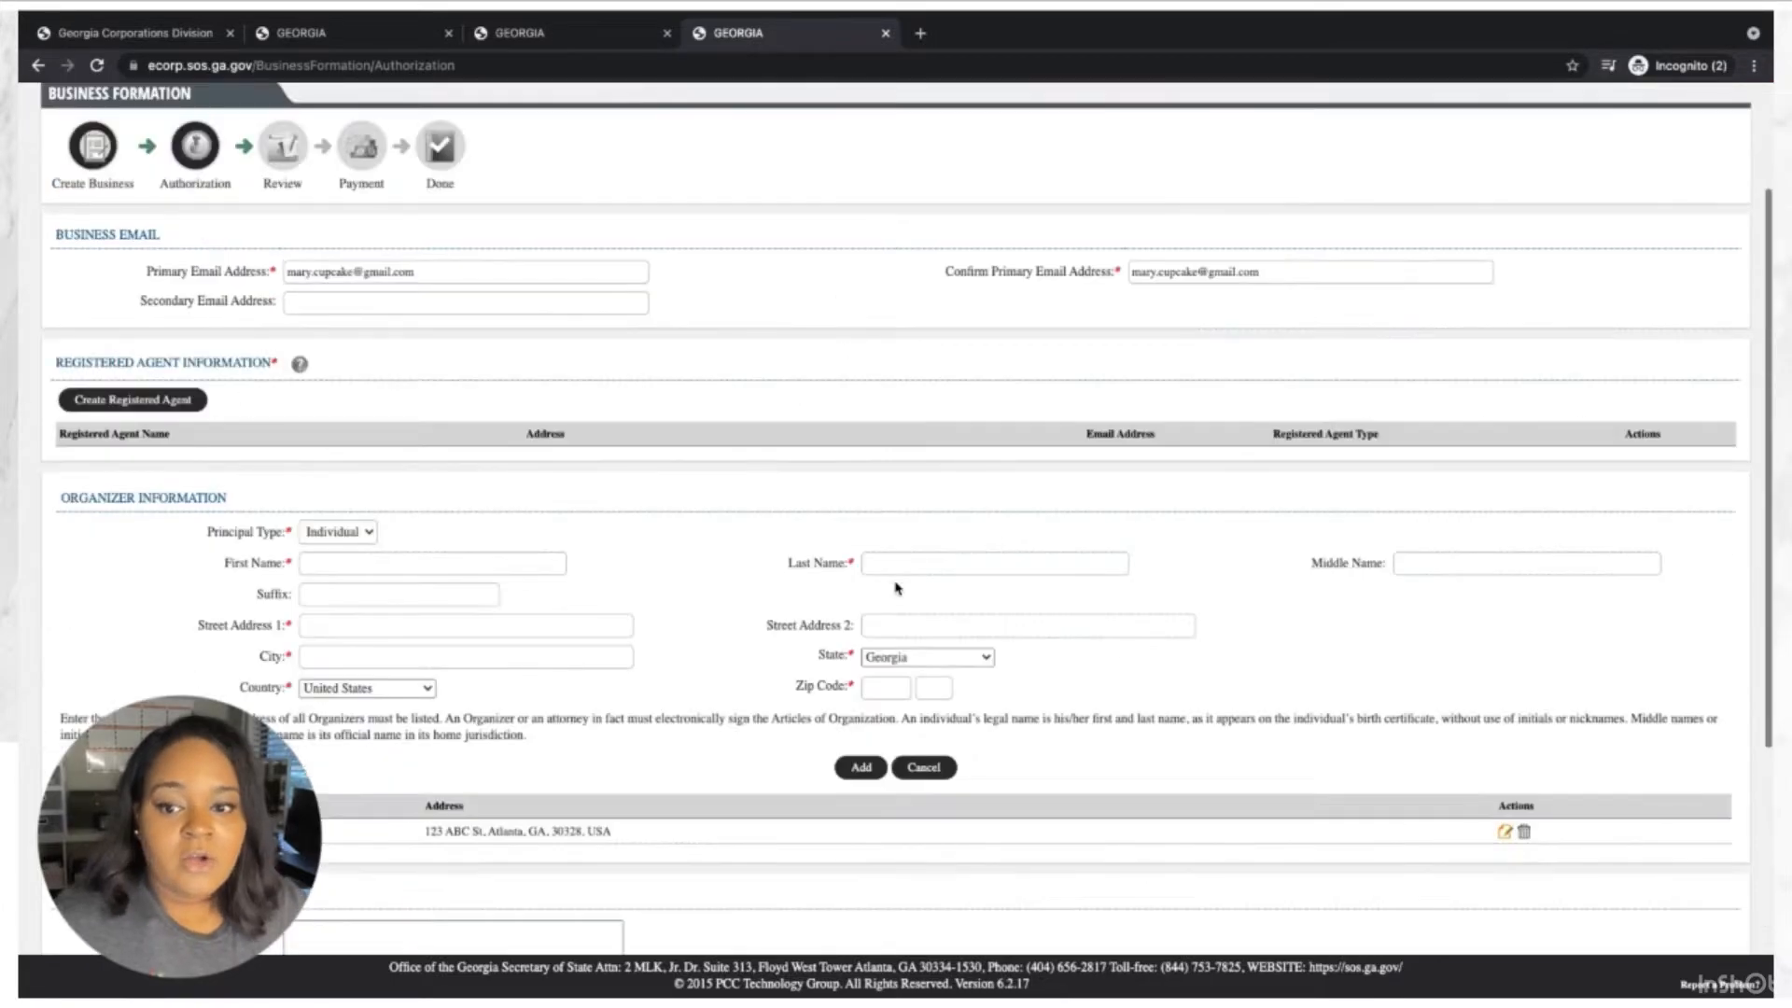
scroll(897, 588, up, 1)
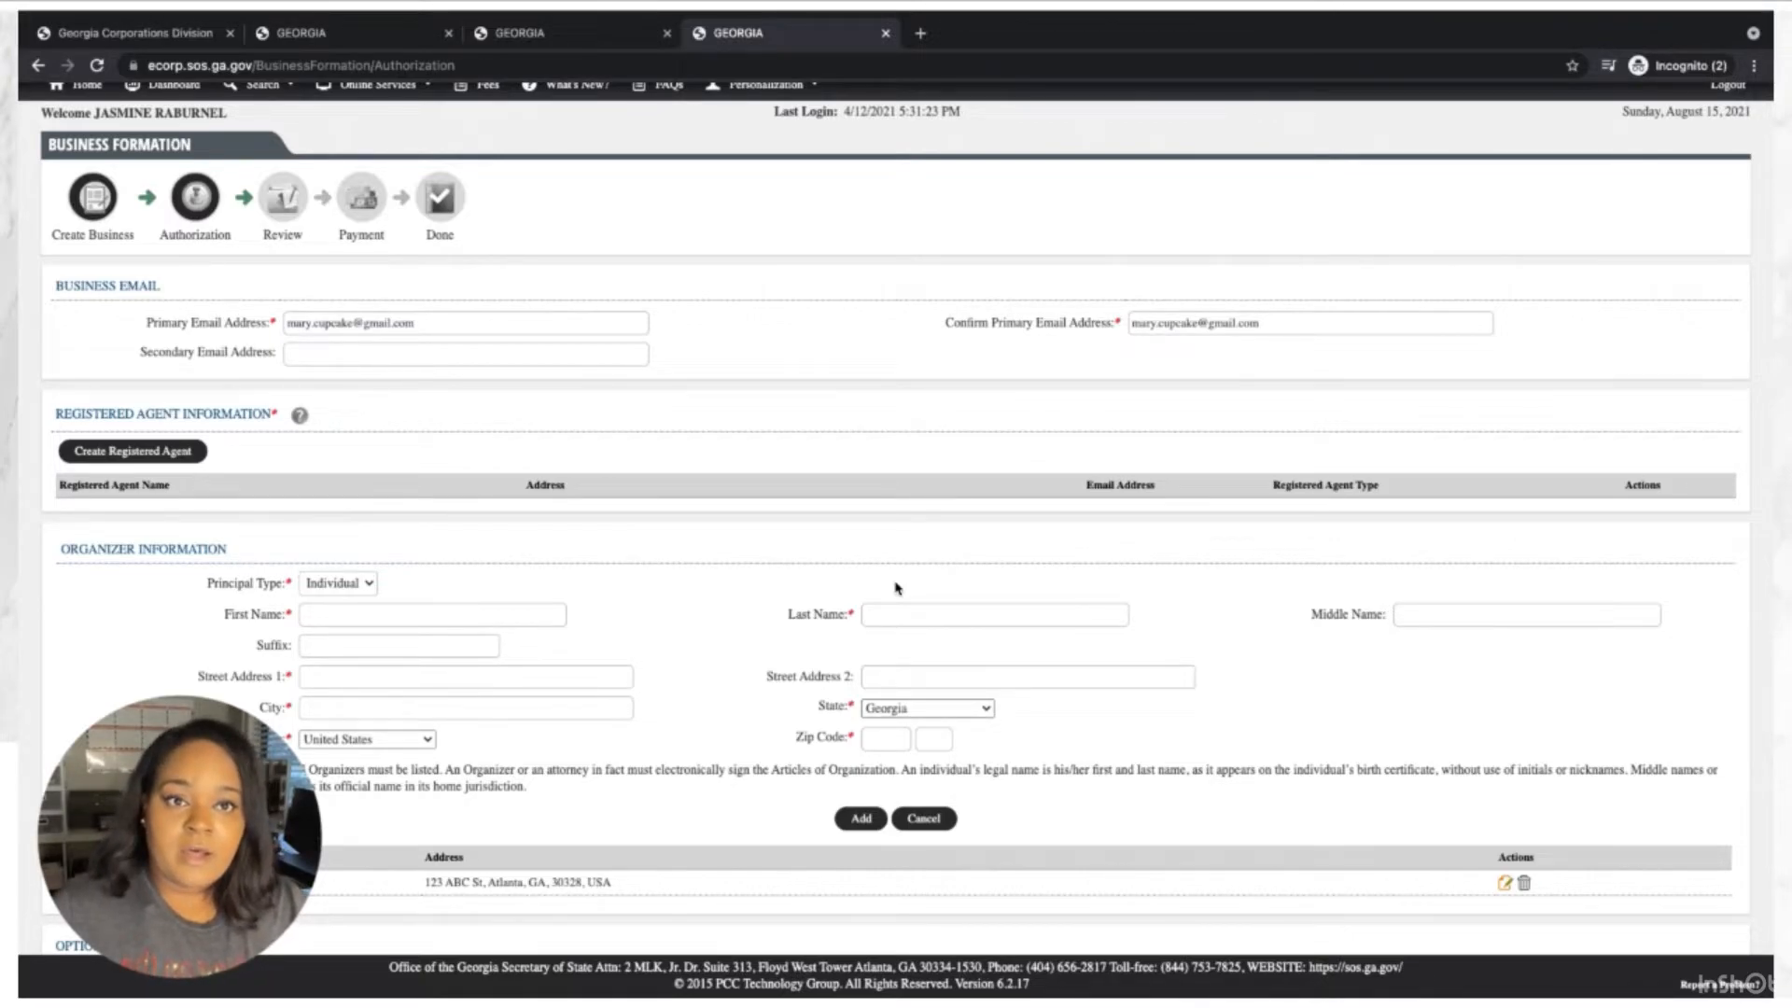
Open the blank Create Registered Agent form, defaulting to agent type Individual and state Georgia.
scroll(896, 588, up, 2)
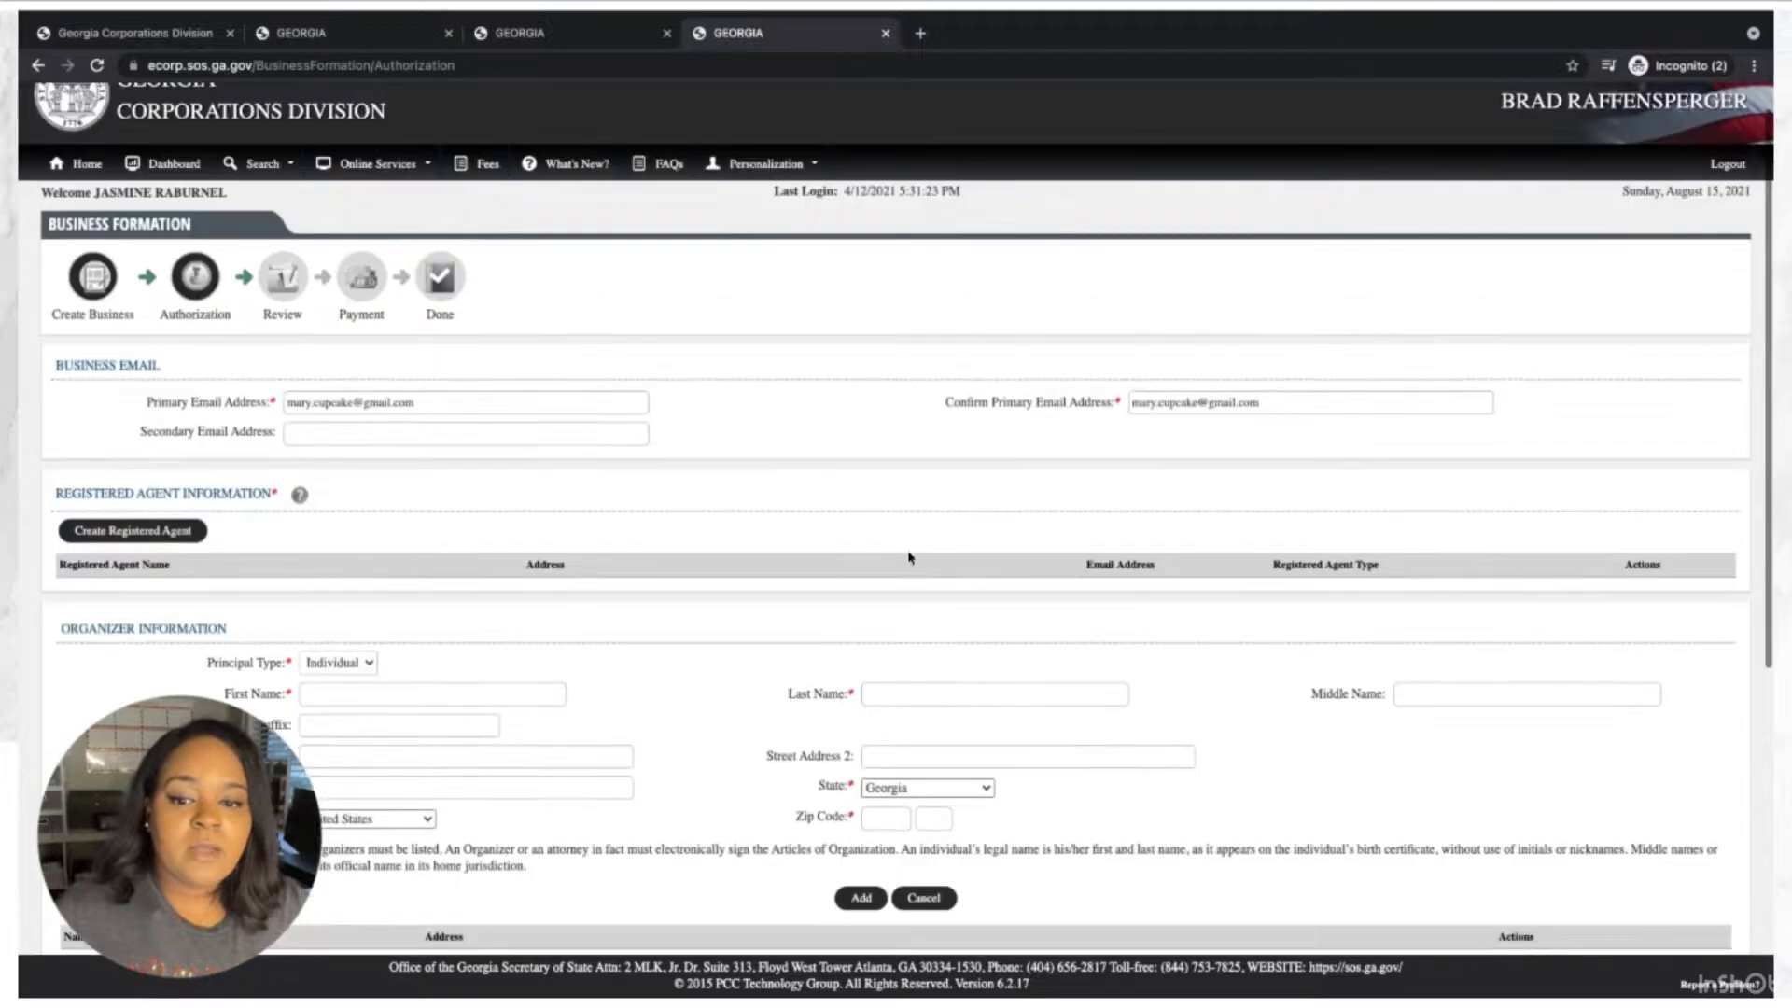
scroll(494, 520, down, 1)
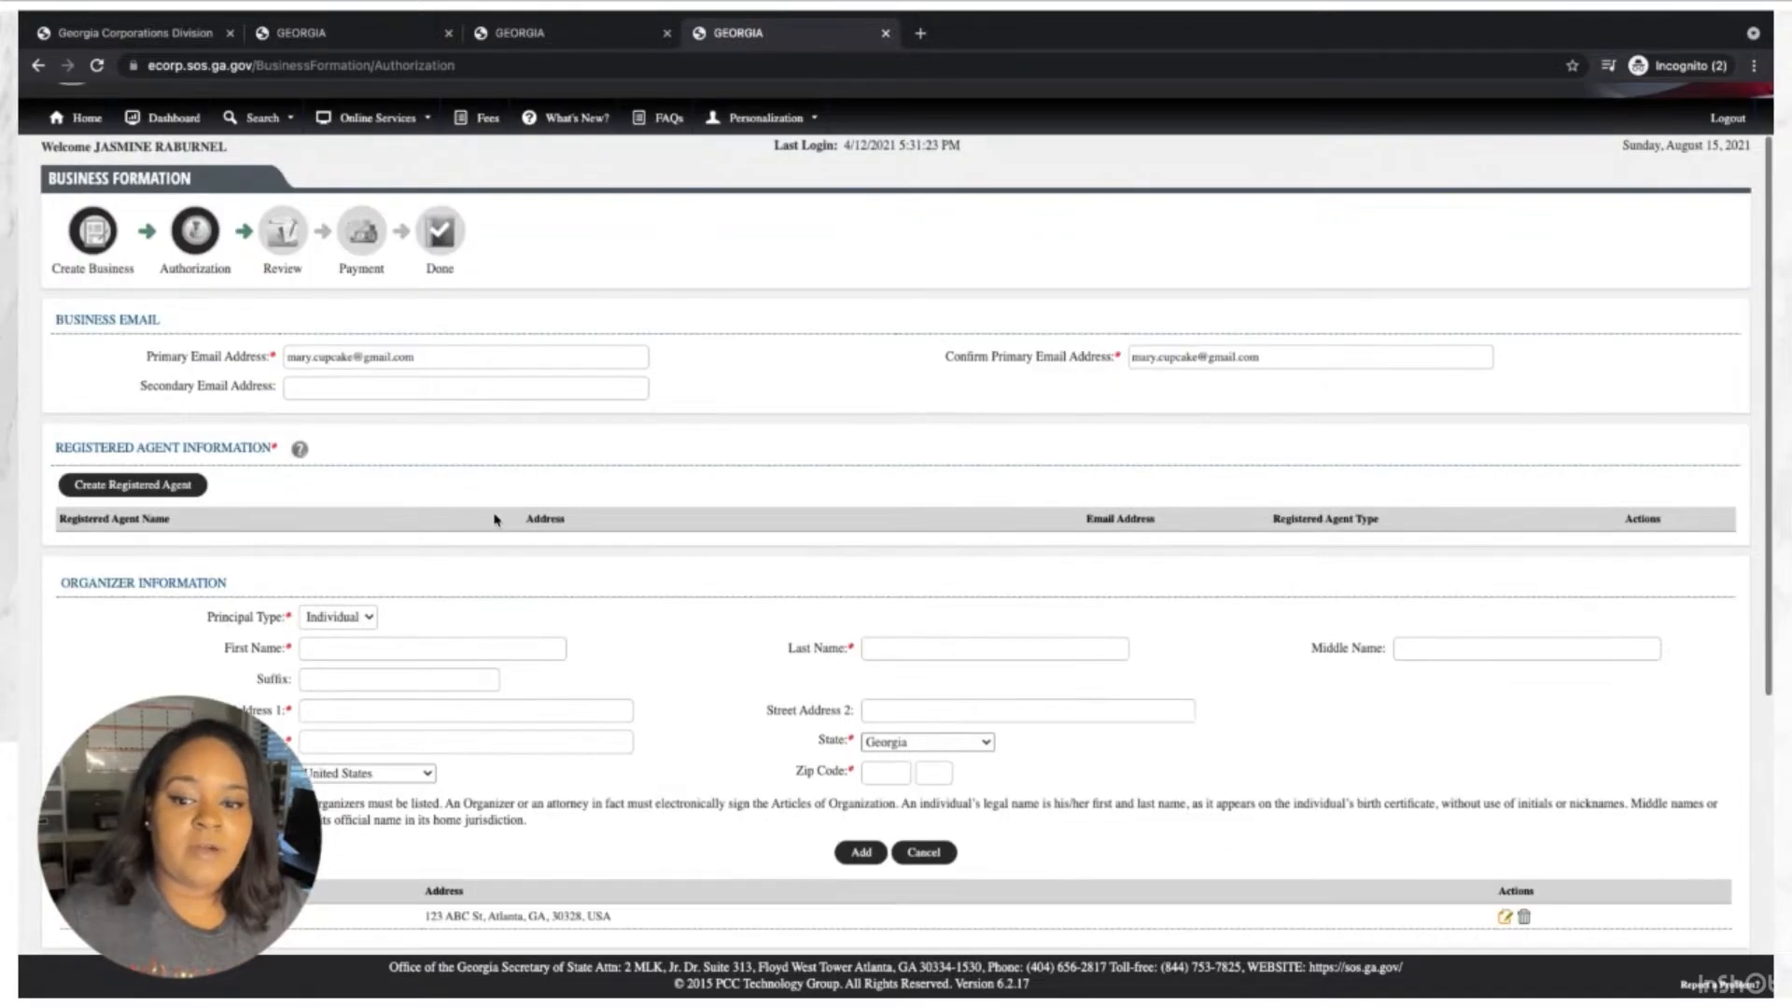
click(187, 479)
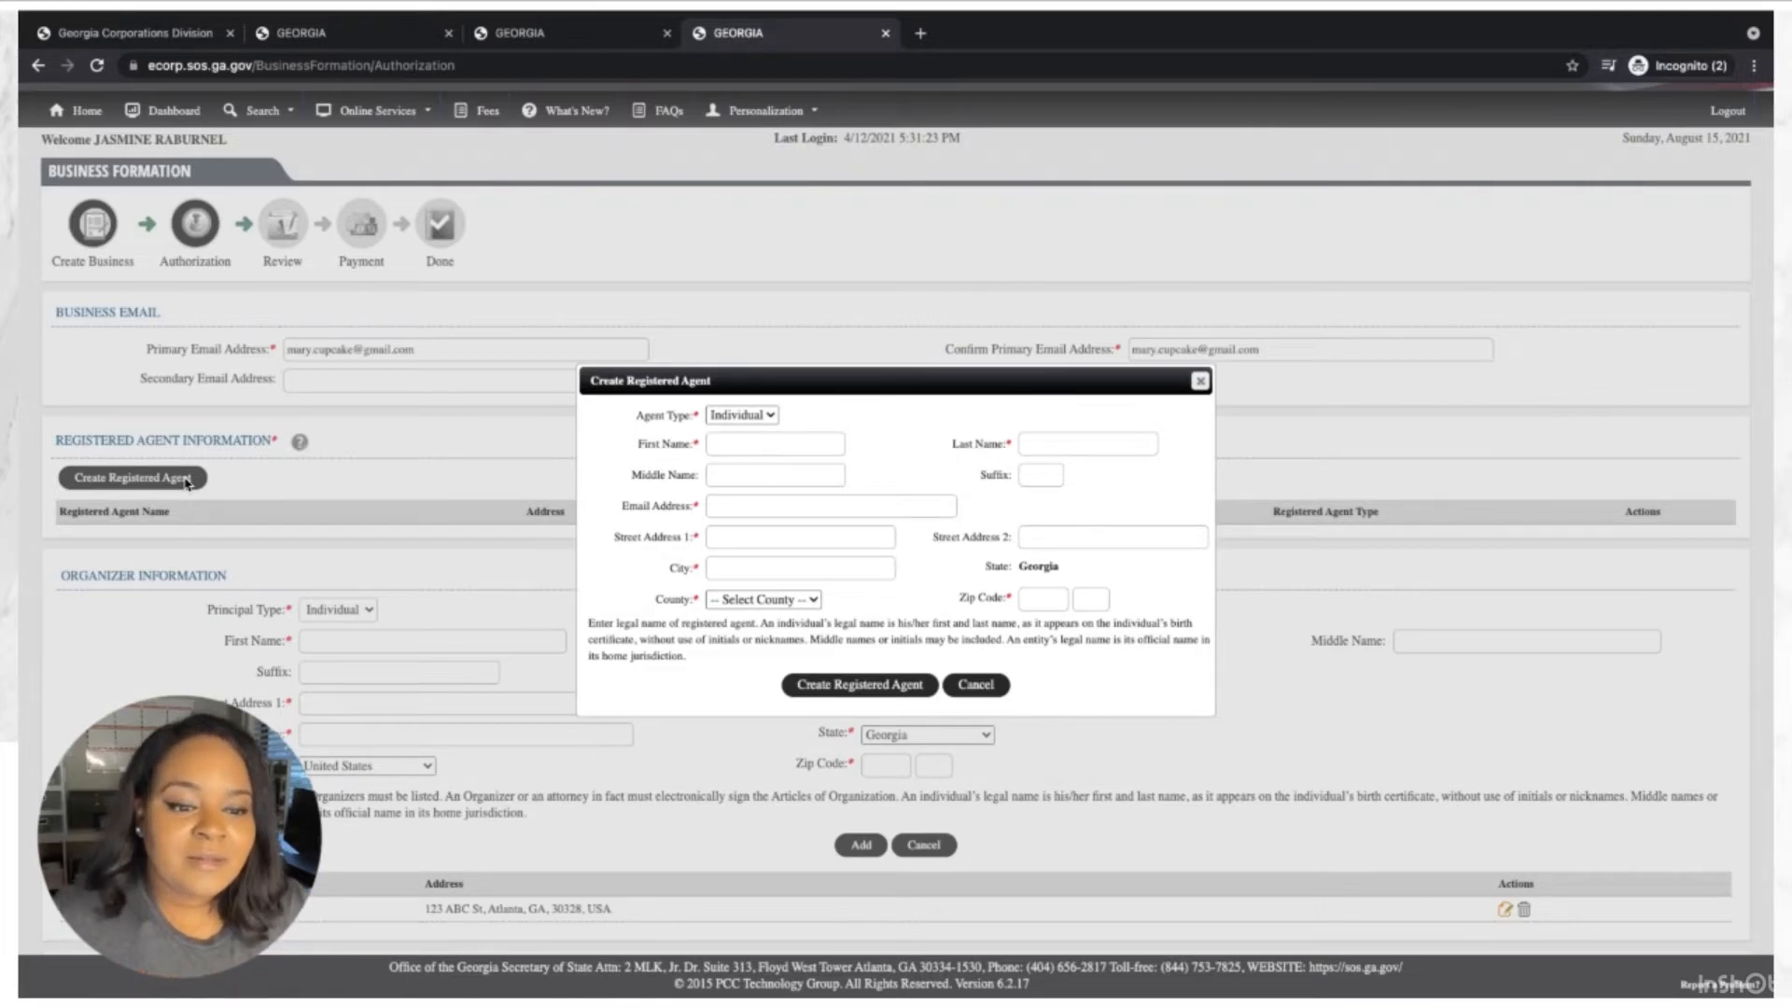
Enter the registered agent's first name, last name and e-mail address.
click(769, 448)
text(mar)
key(BackSpace)
key(BackSpace)
key(BackSpace)
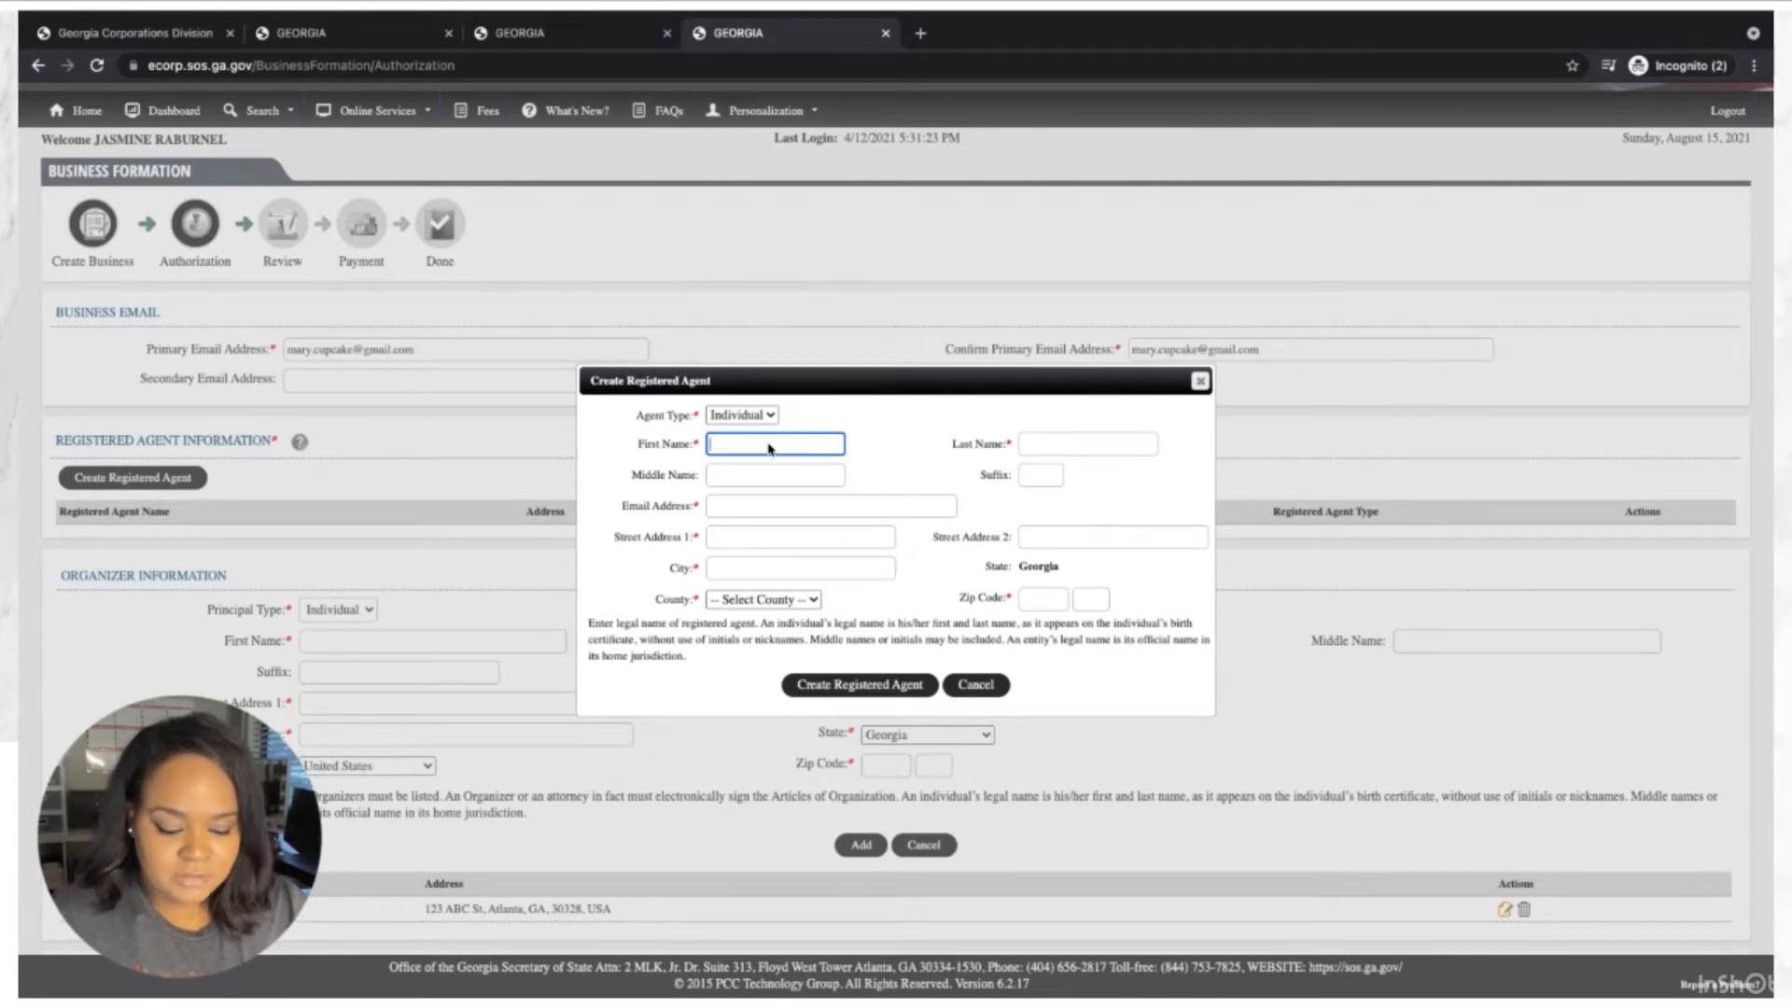
key(Tab)
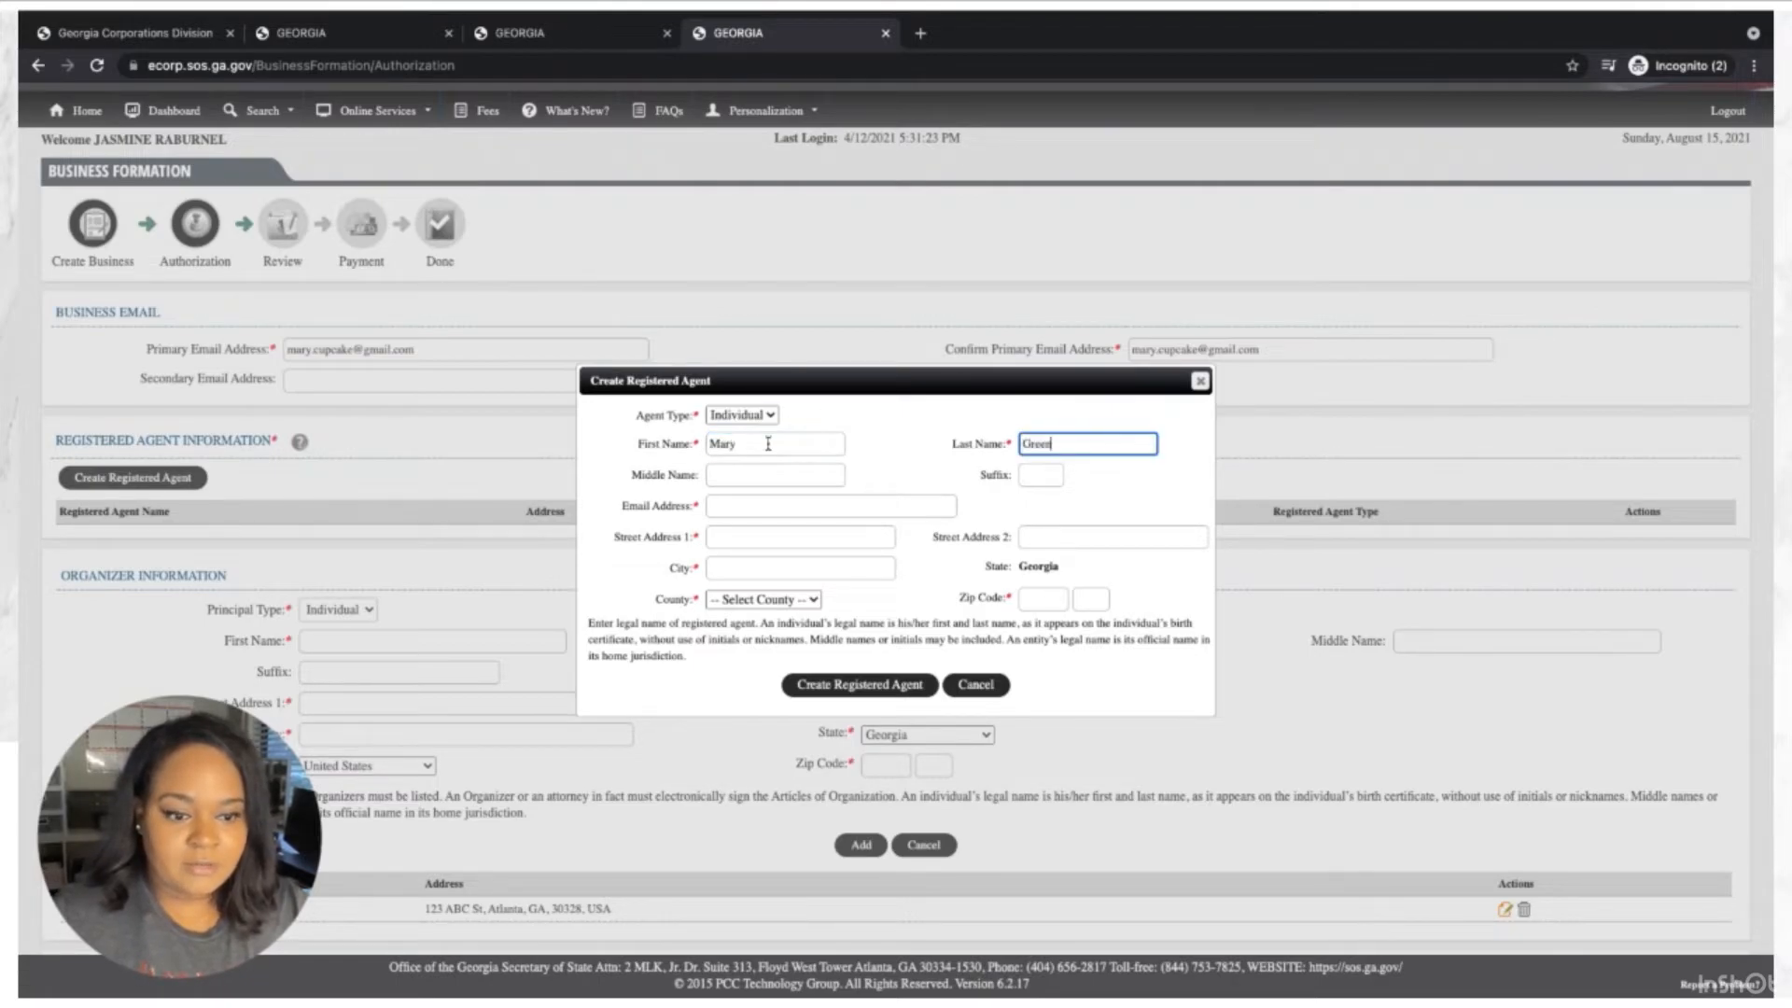
key(Tab)
key(Tab)
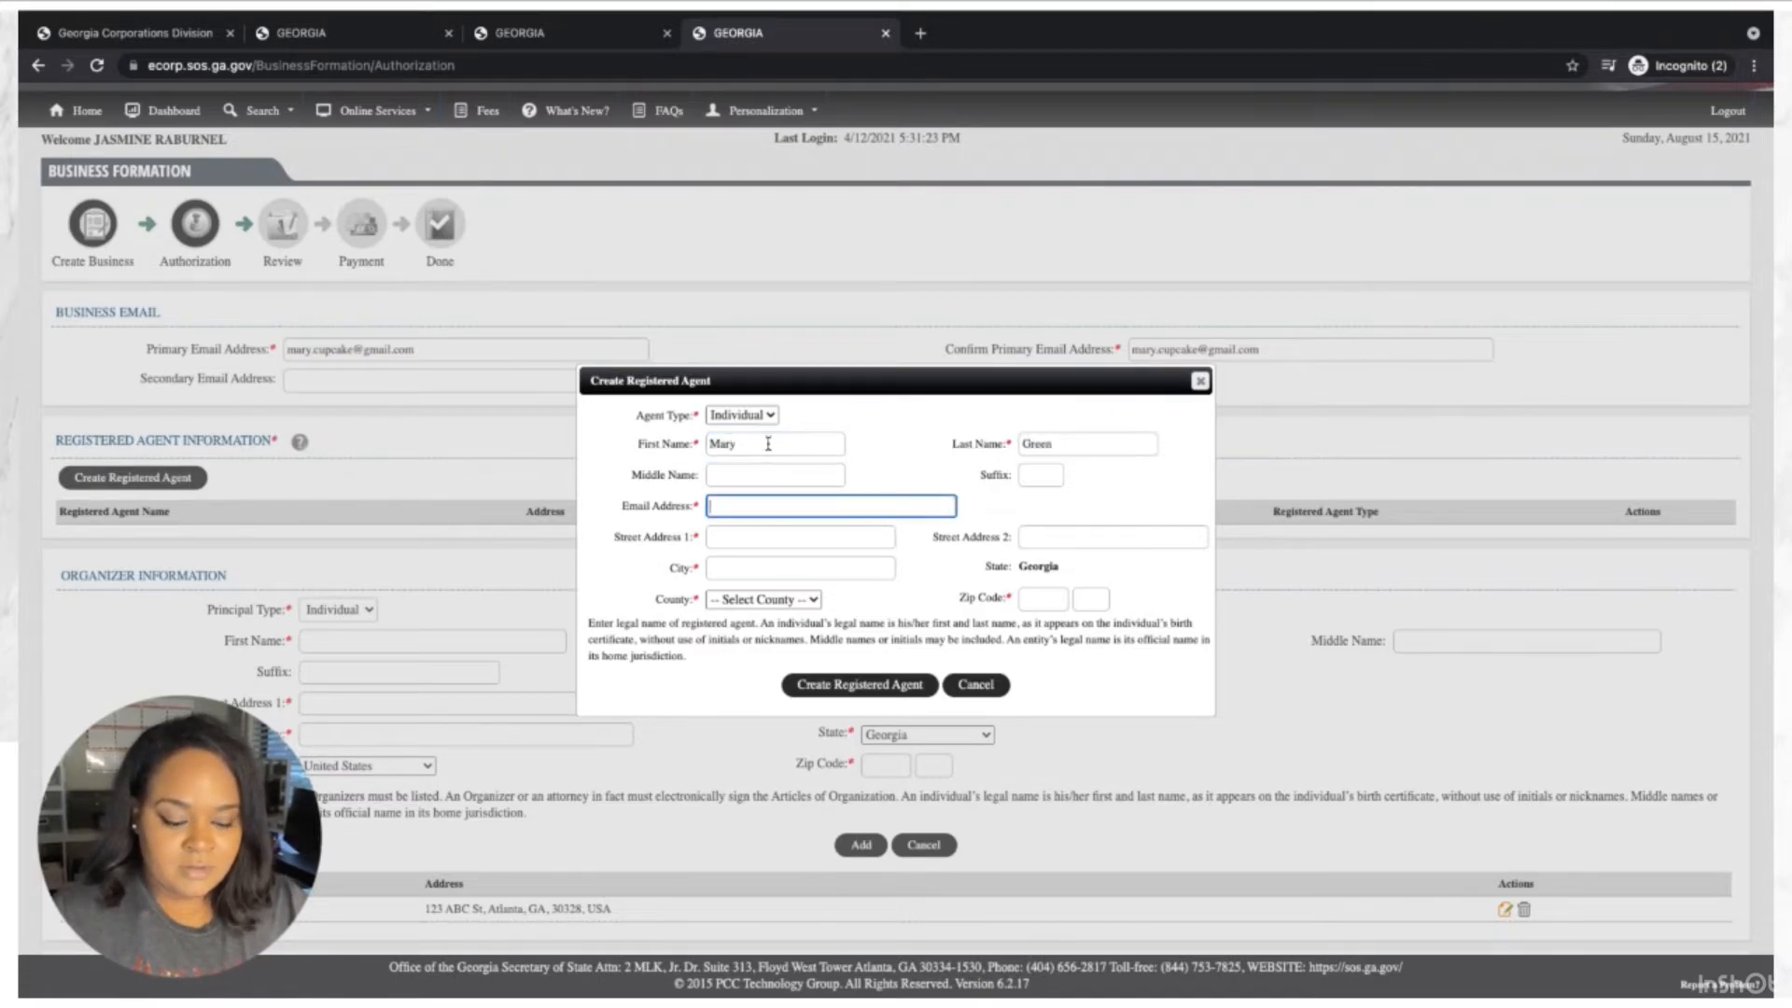
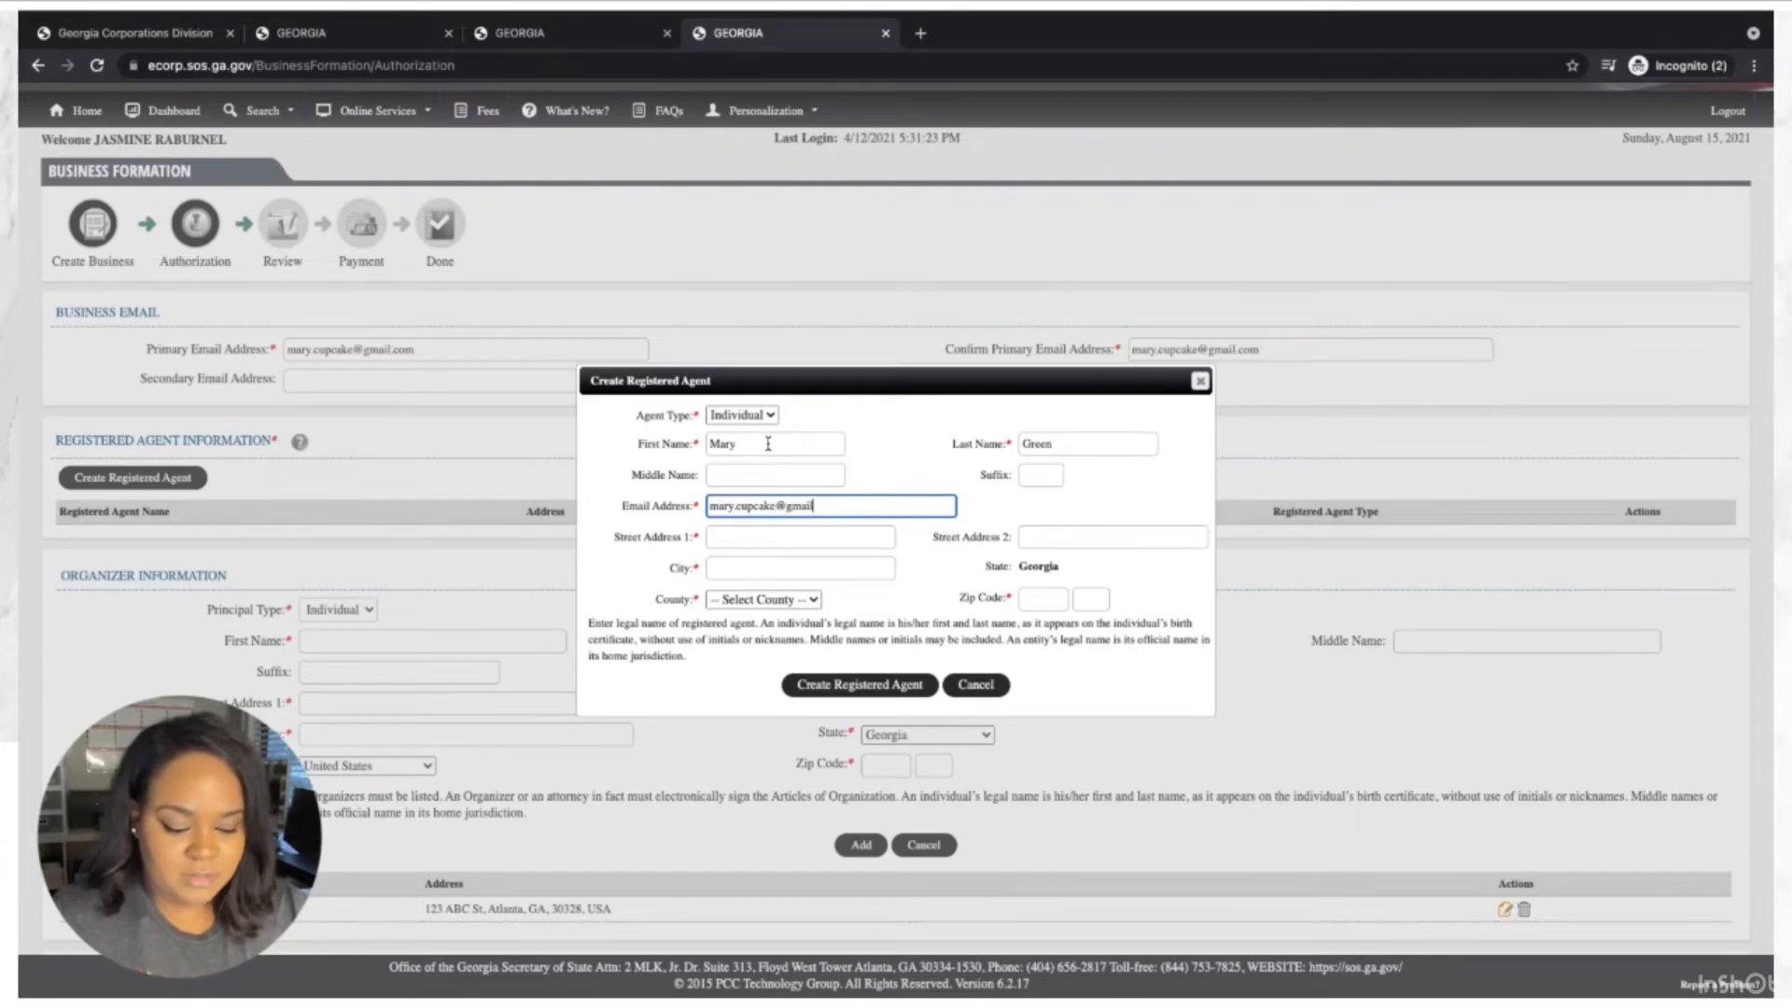
Give the agent a street address in Atlanta, Fulton County, with zip code, and create the agent.
key(Tab)
text(123 A)
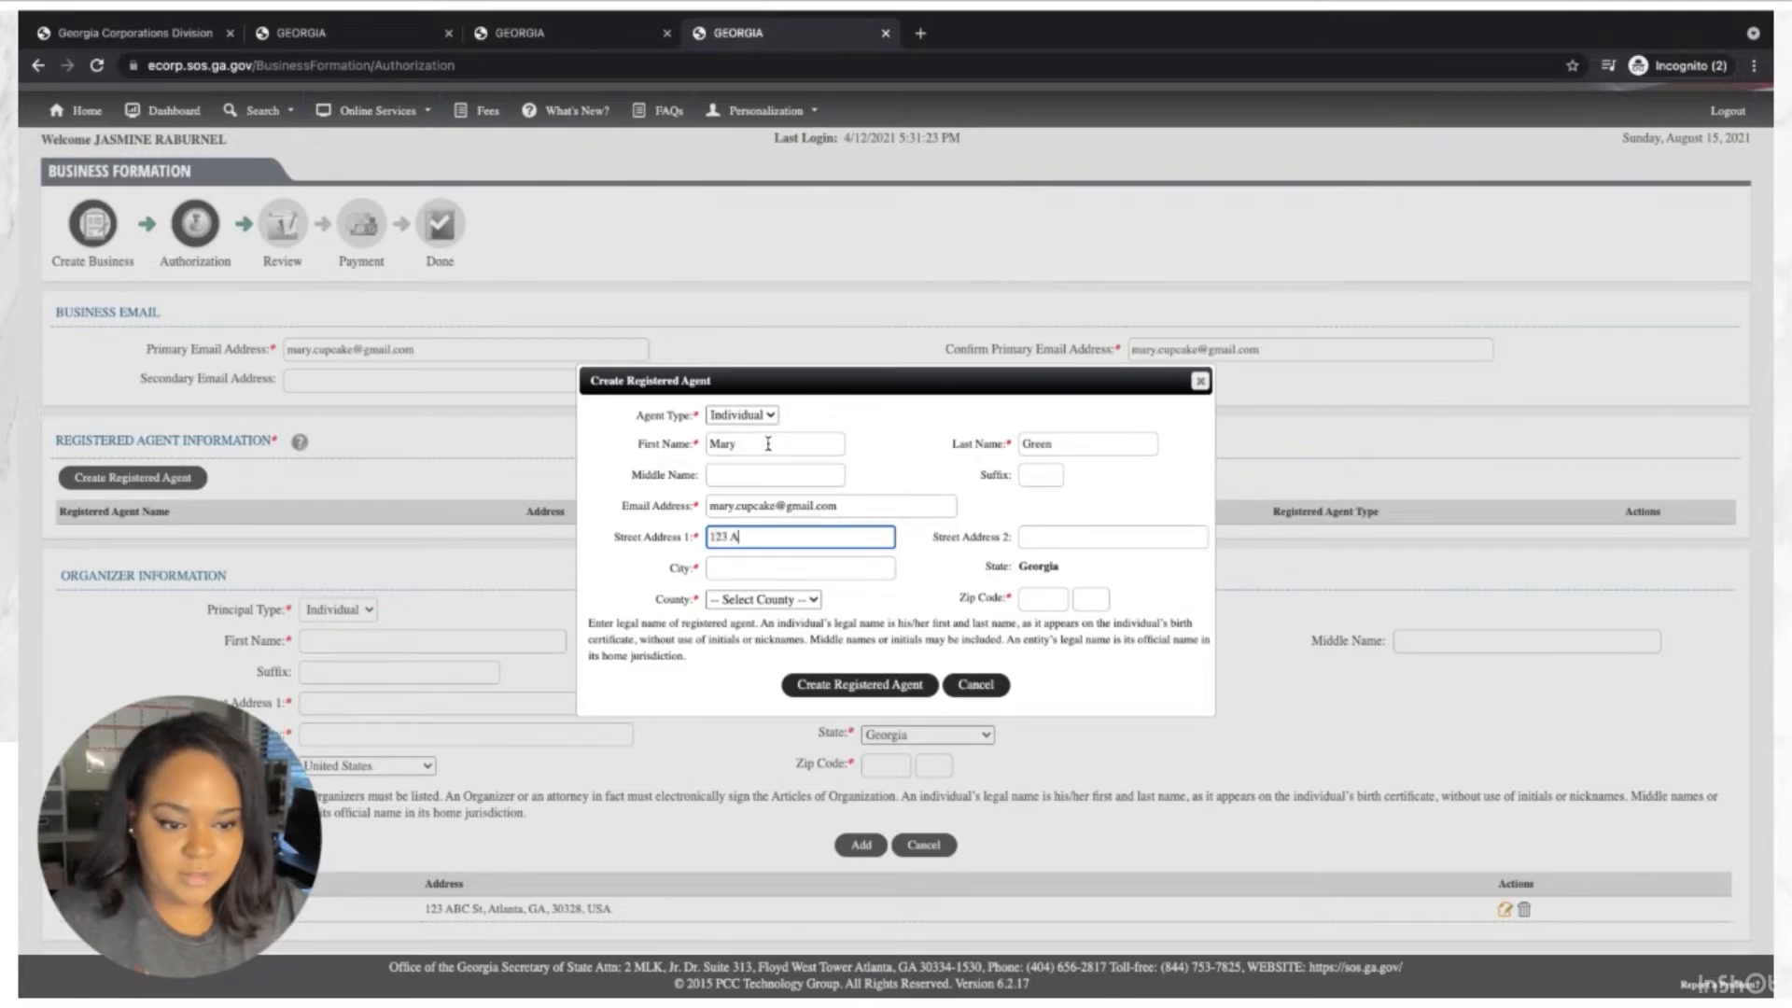
text(BC St)
key(Tab)
key(Tab)
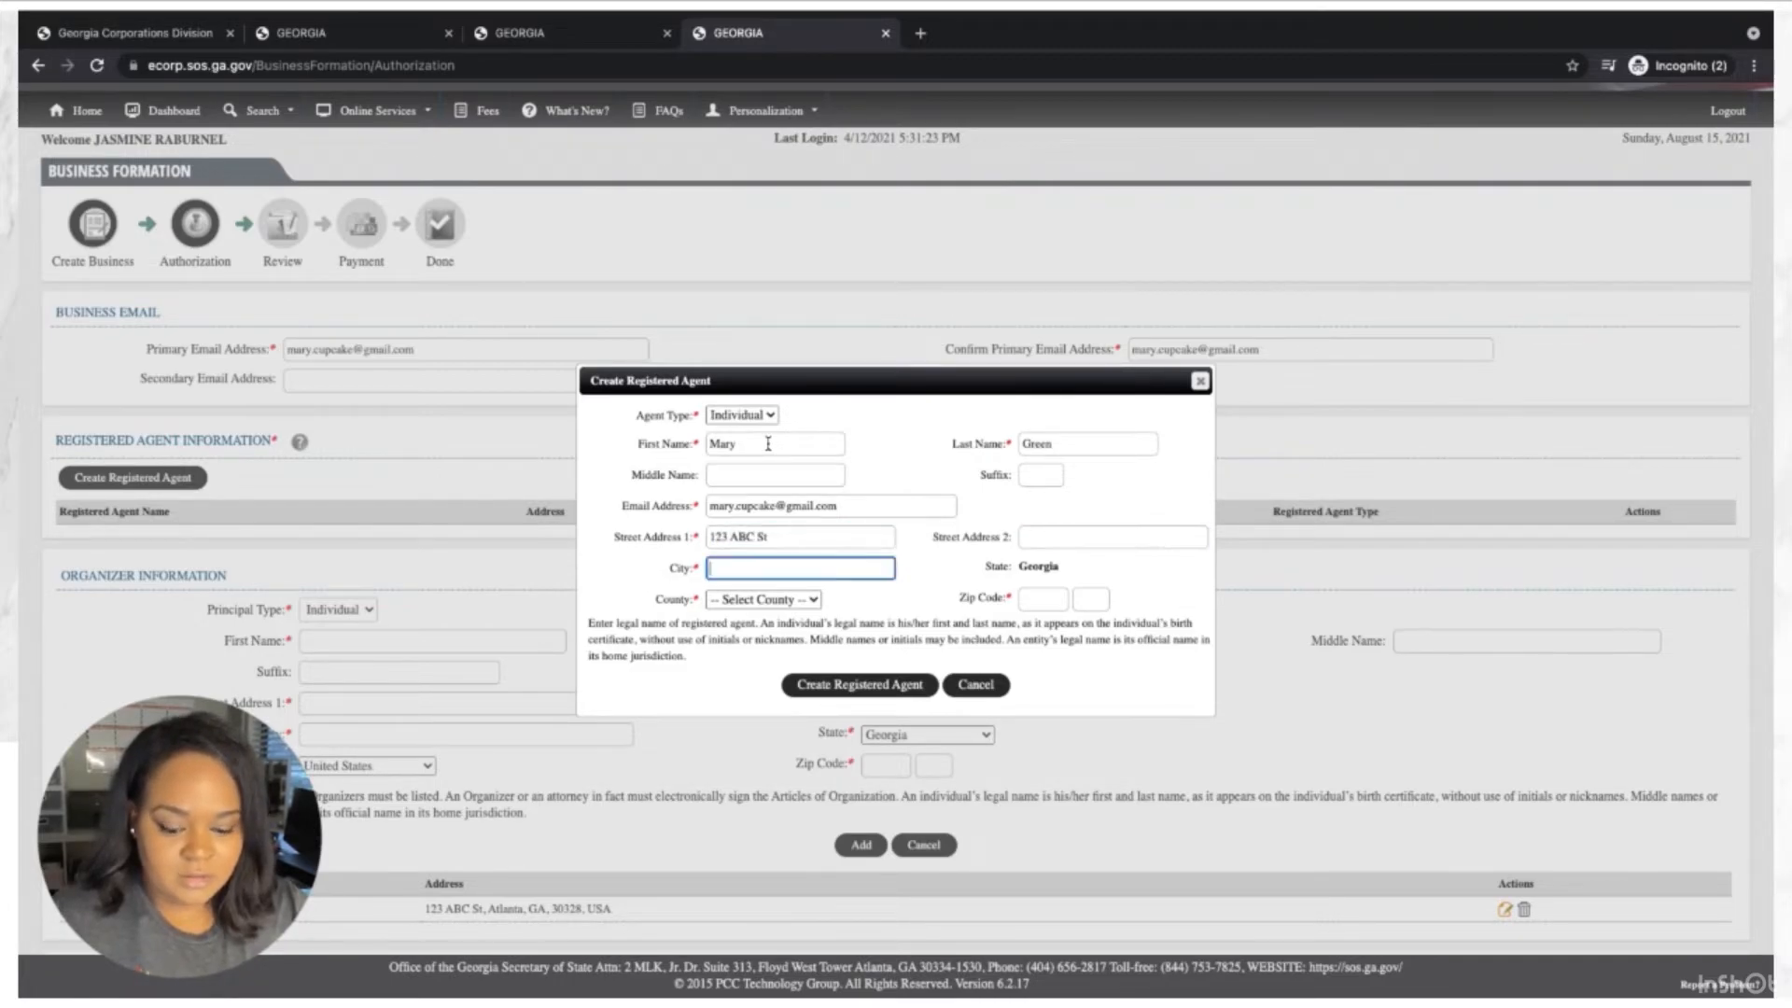
text(Atlanta)
key(Tab)
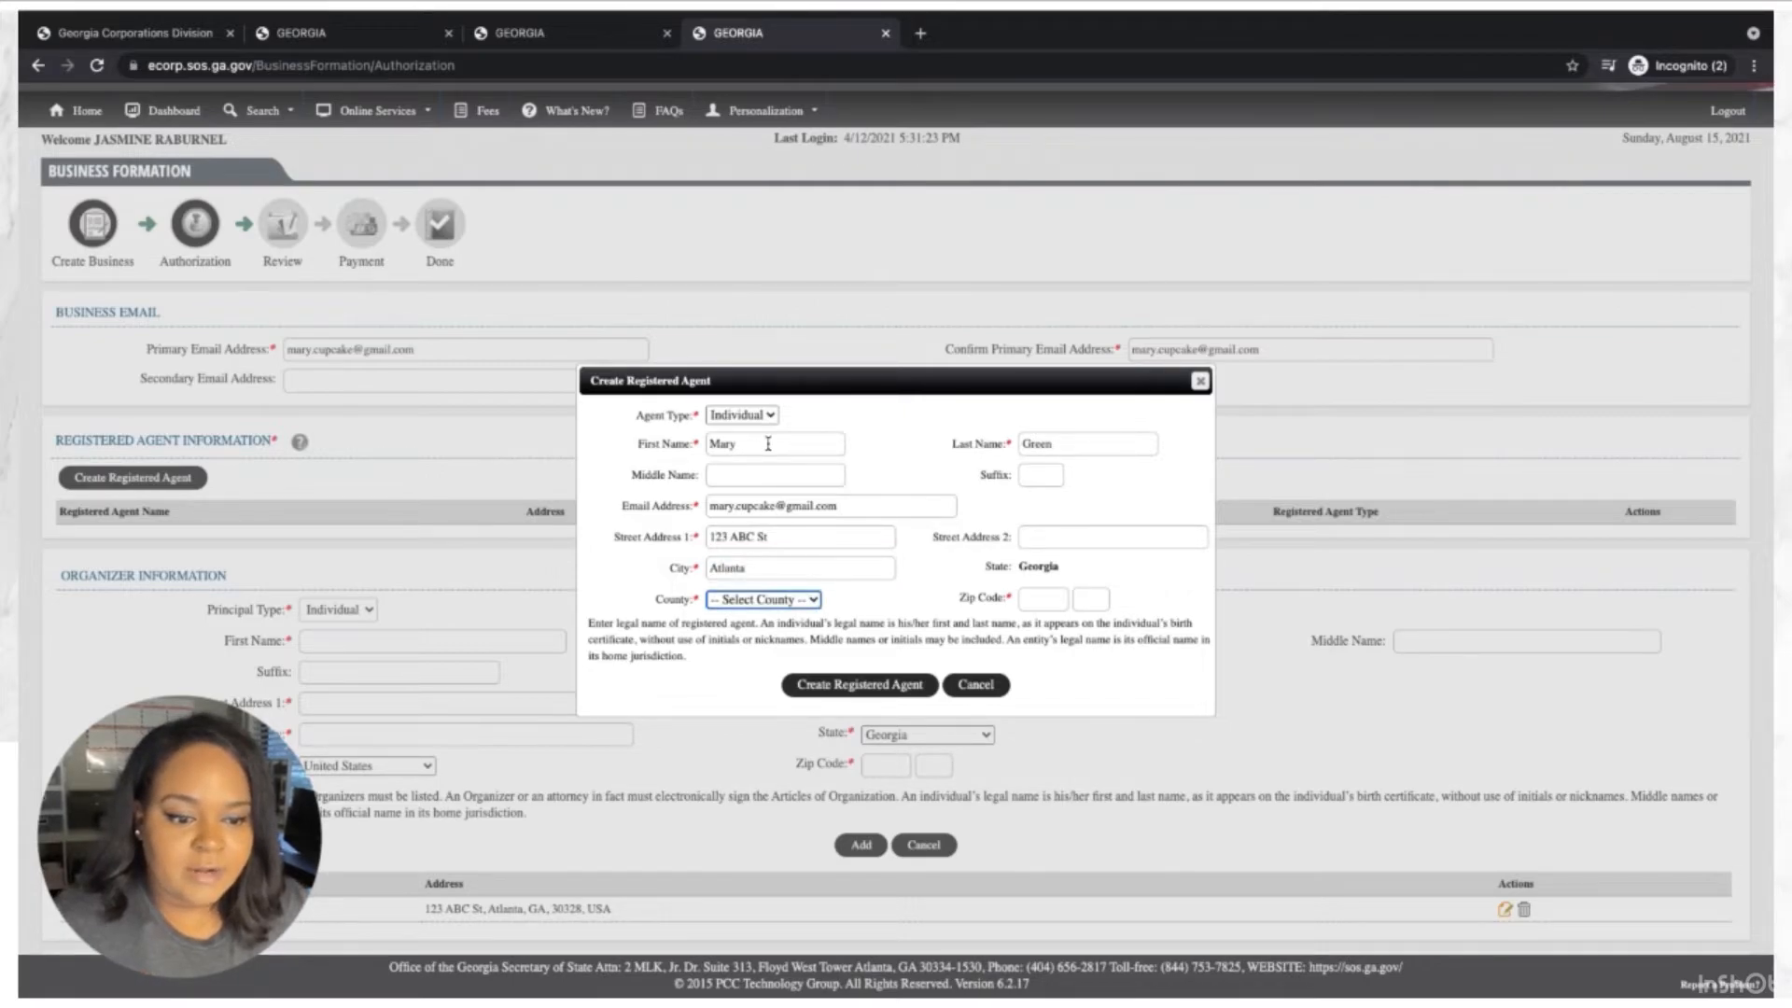
click(771, 600)
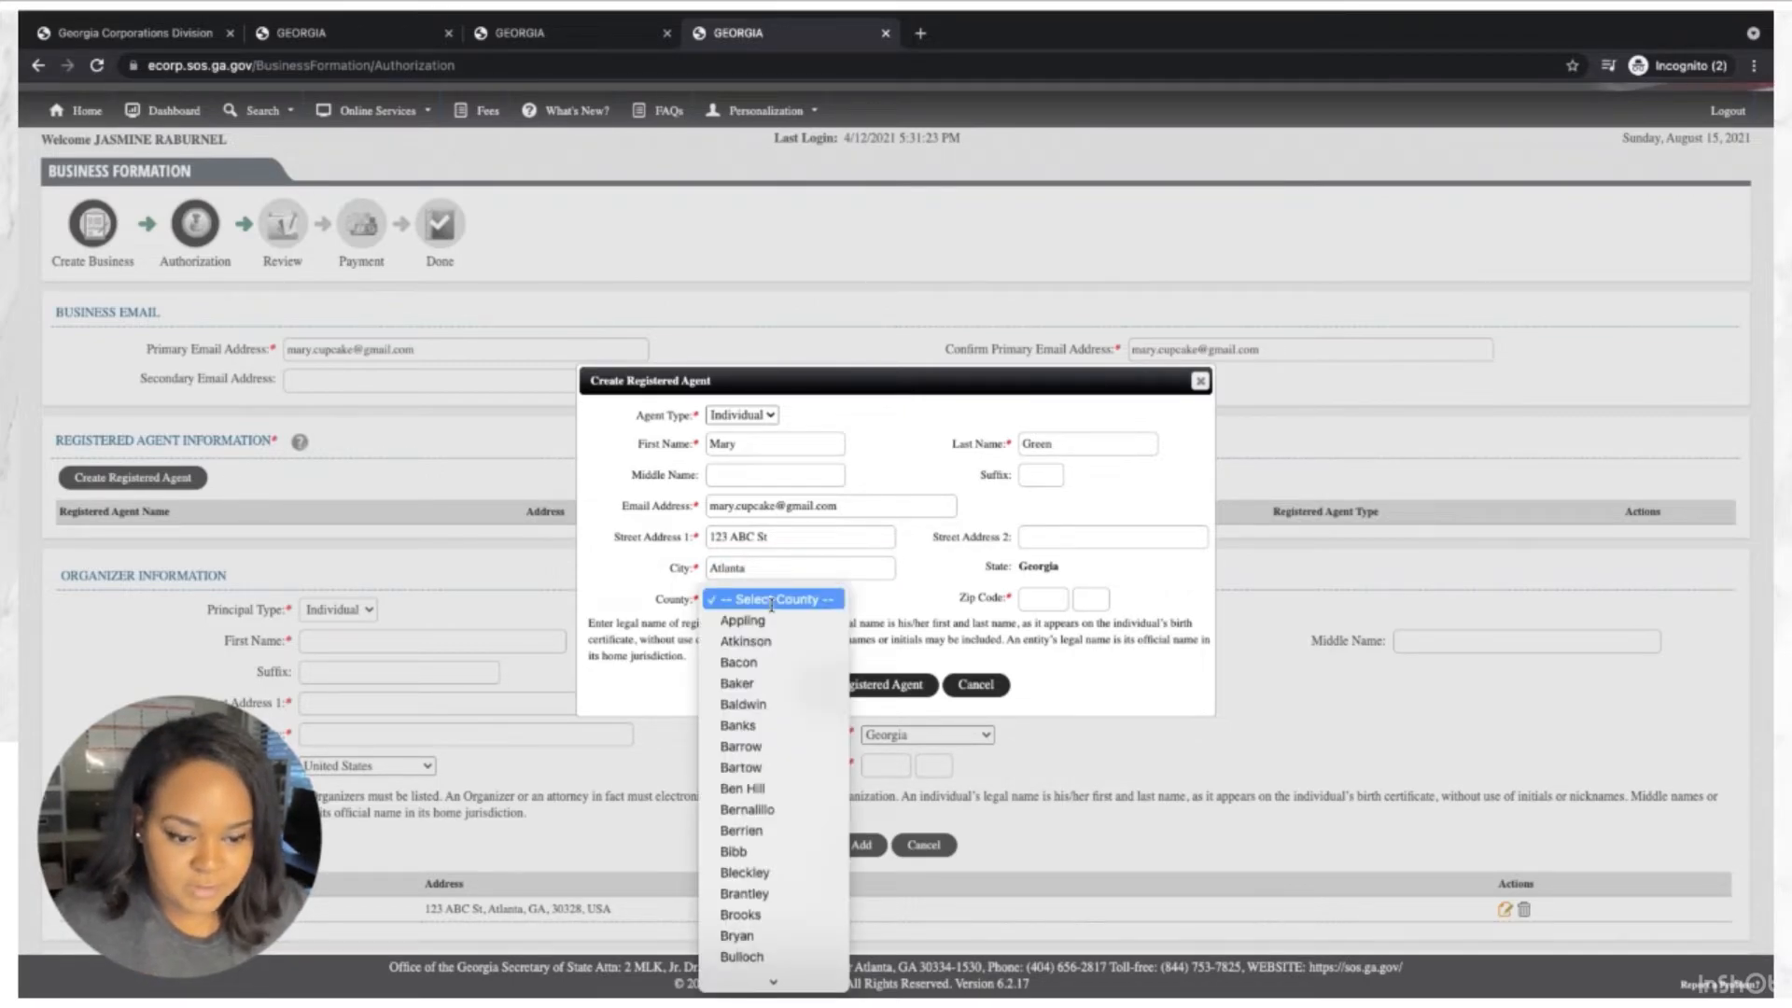
key(g)
key(f)
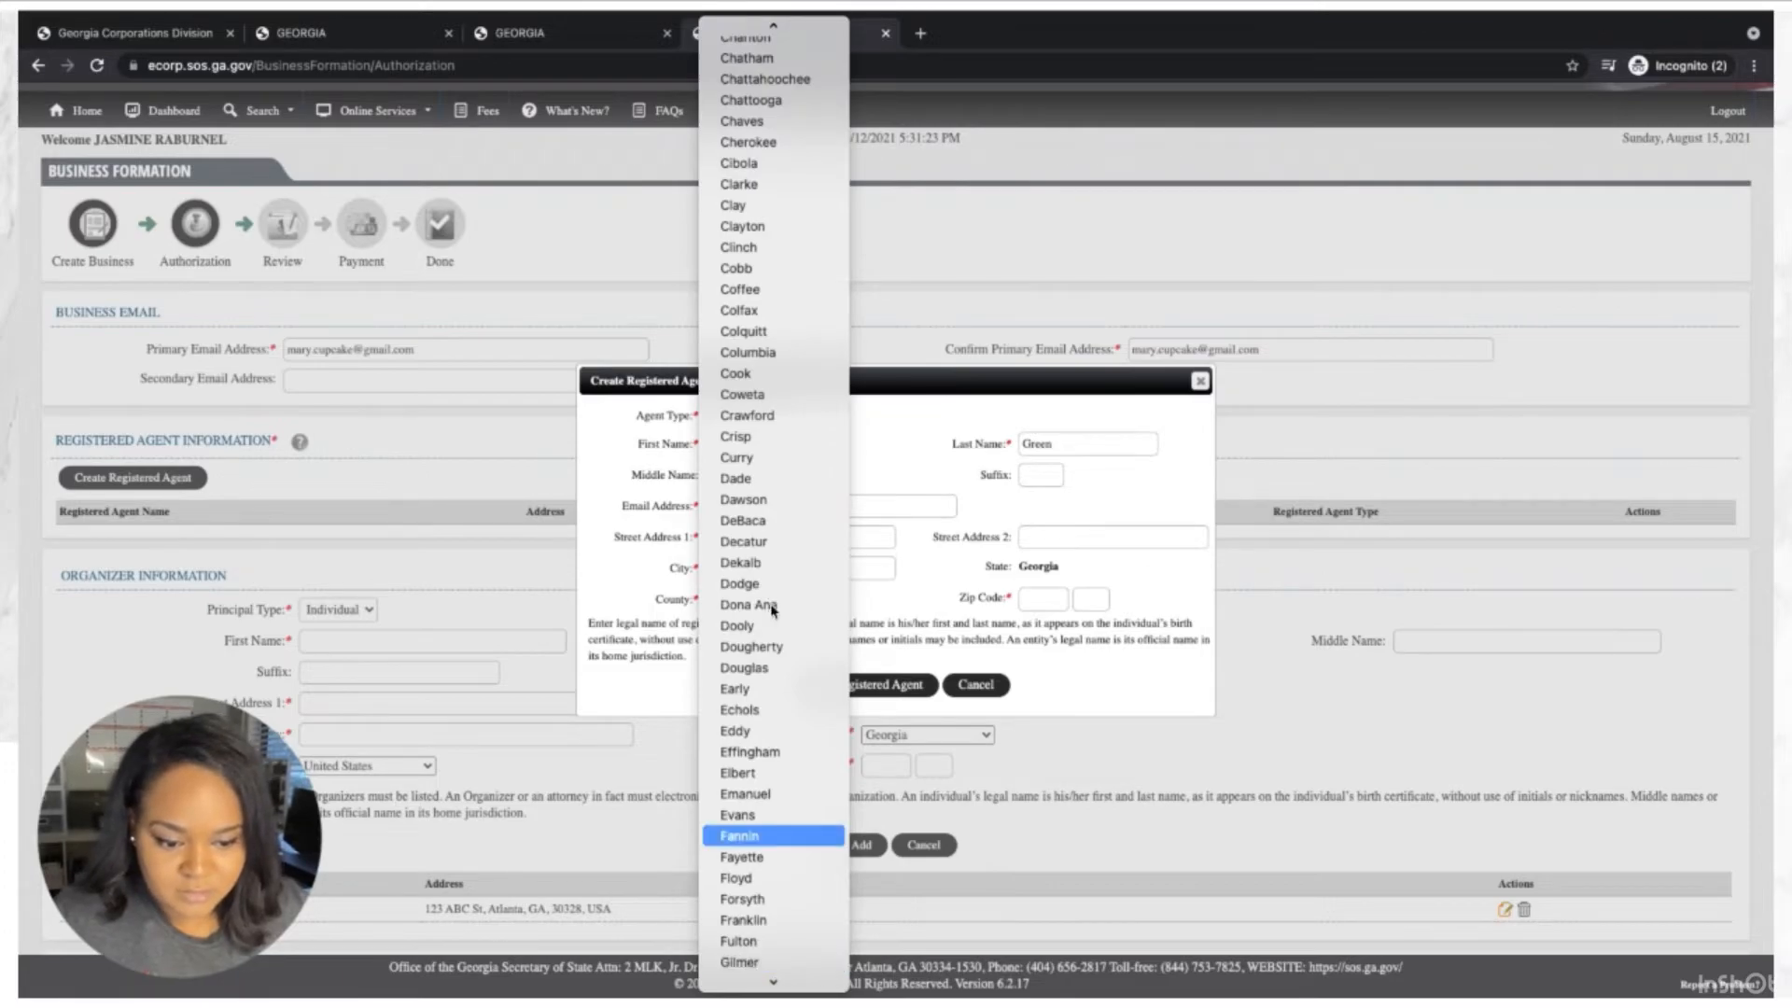
click(805, 941)
click(1065, 600)
text(30328)
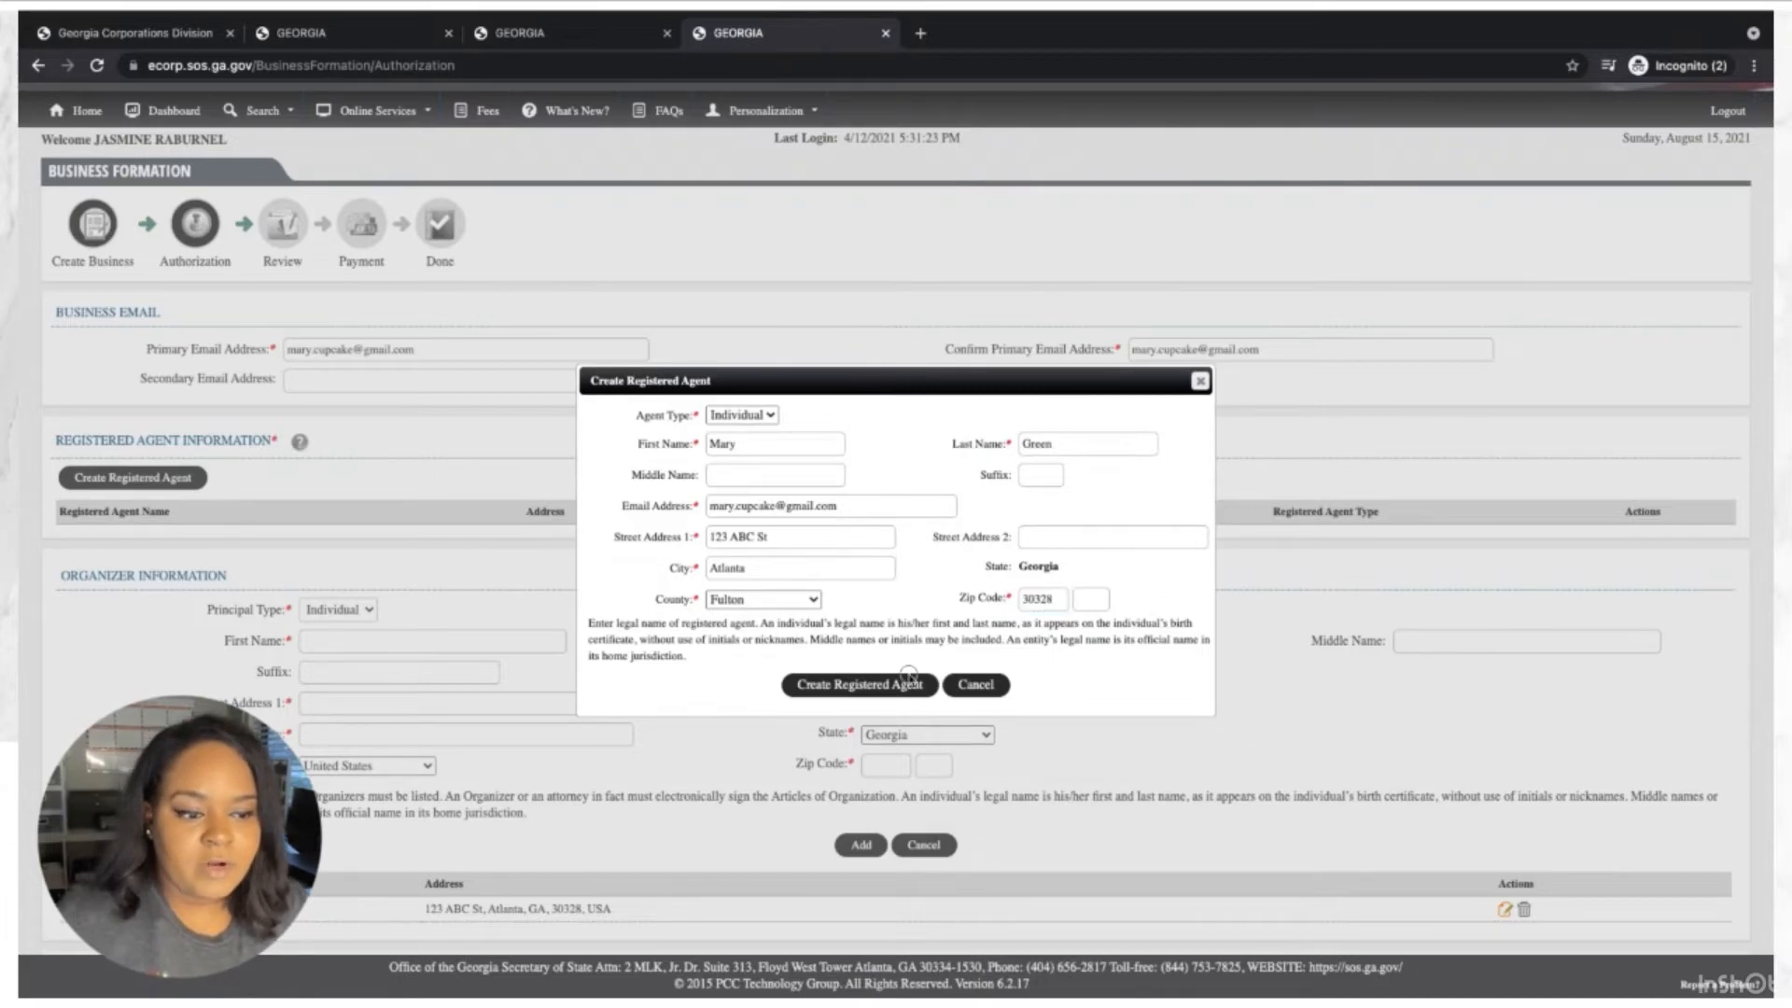
click(877, 686)
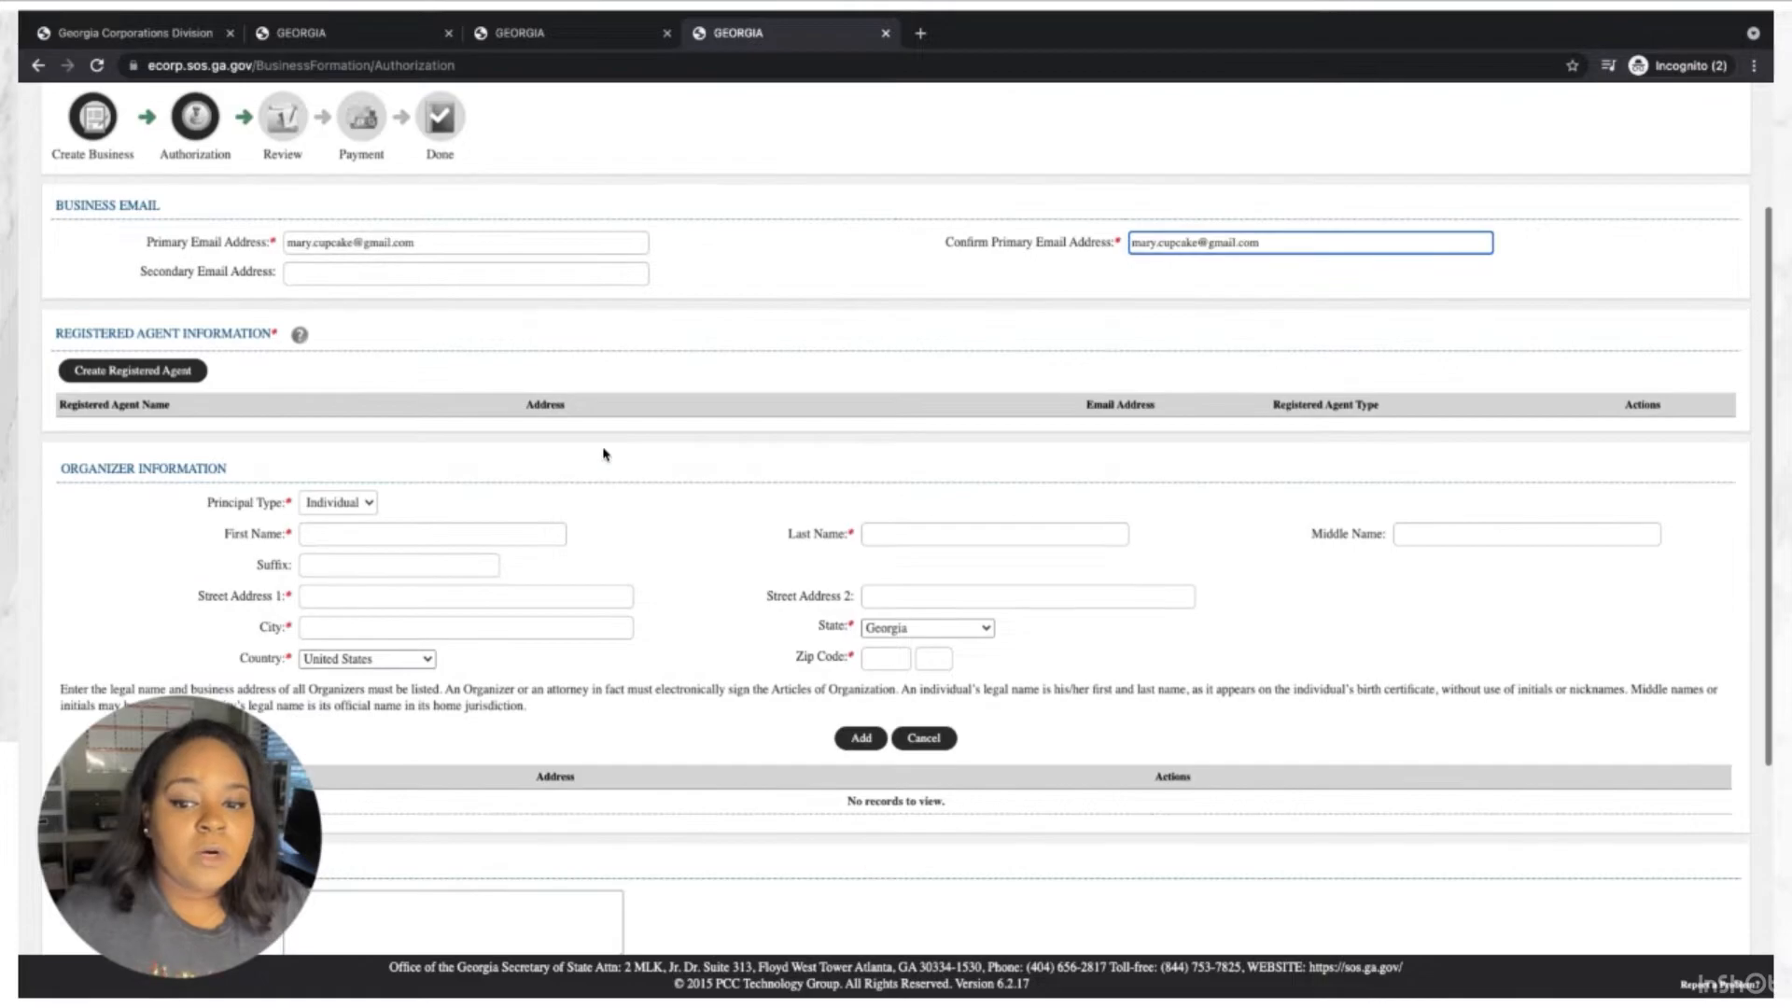
scroll(603, 454, down, 2)
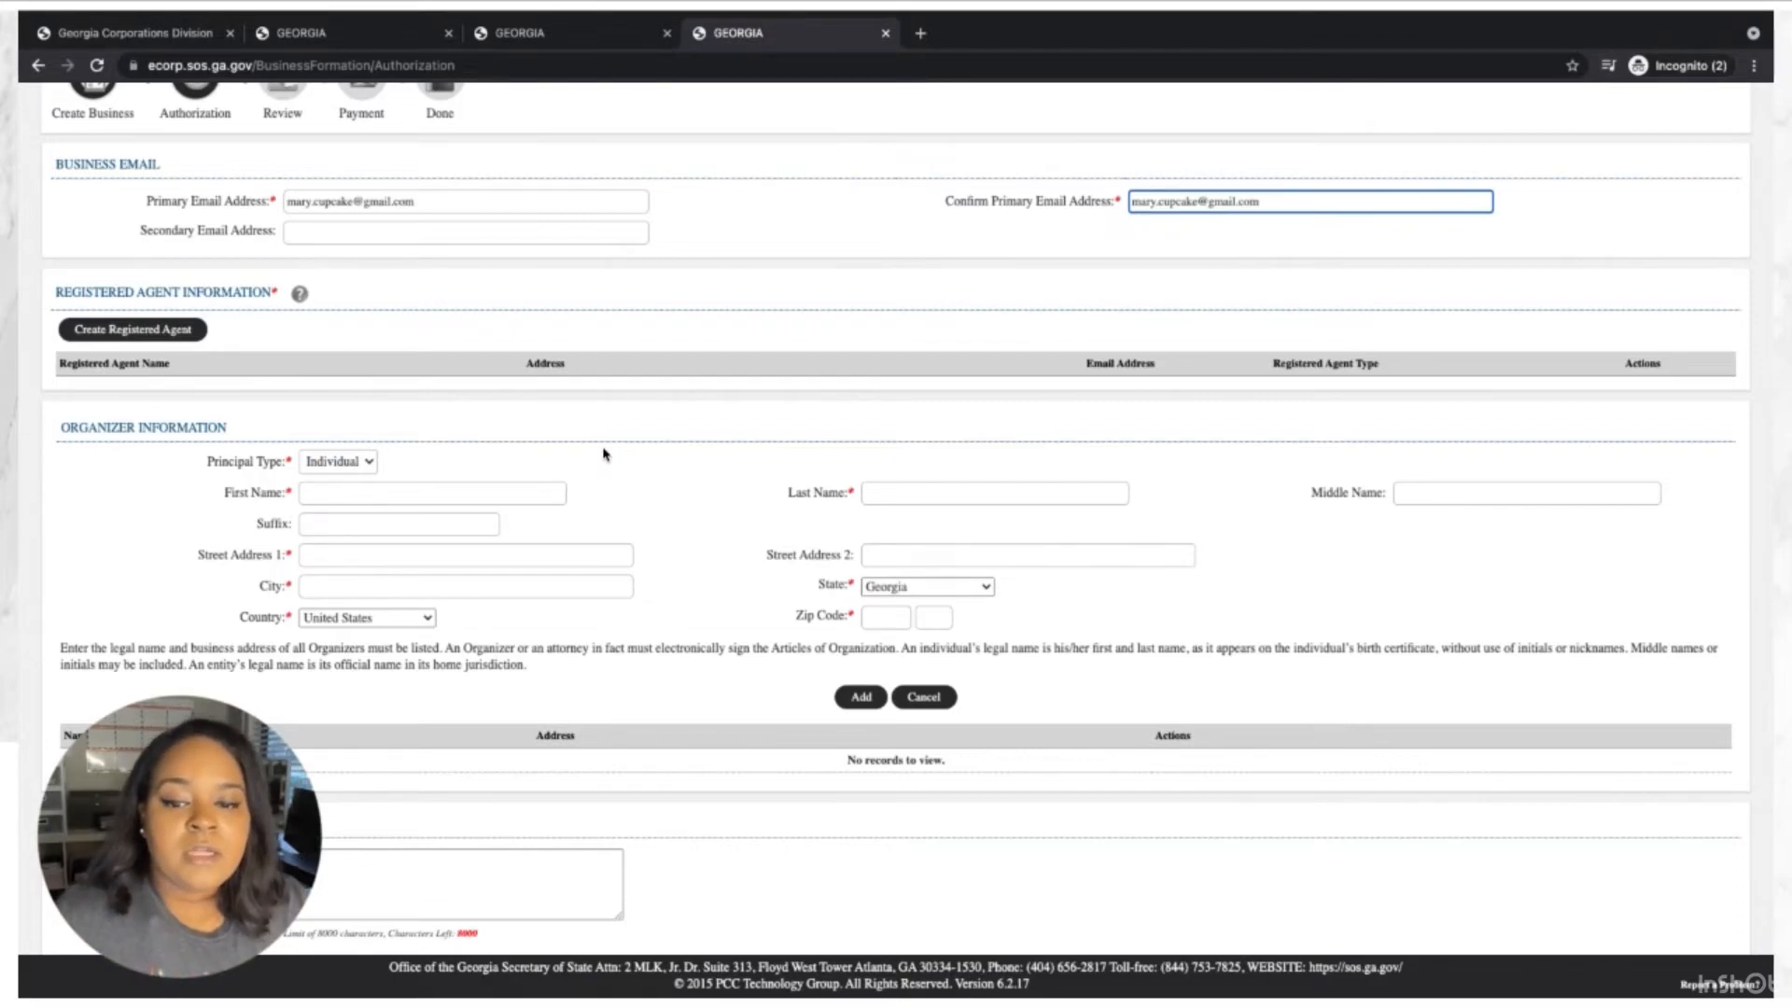
Keep the organizer's Principal Type as Individual and enter their first and last name.
click(357, 462)
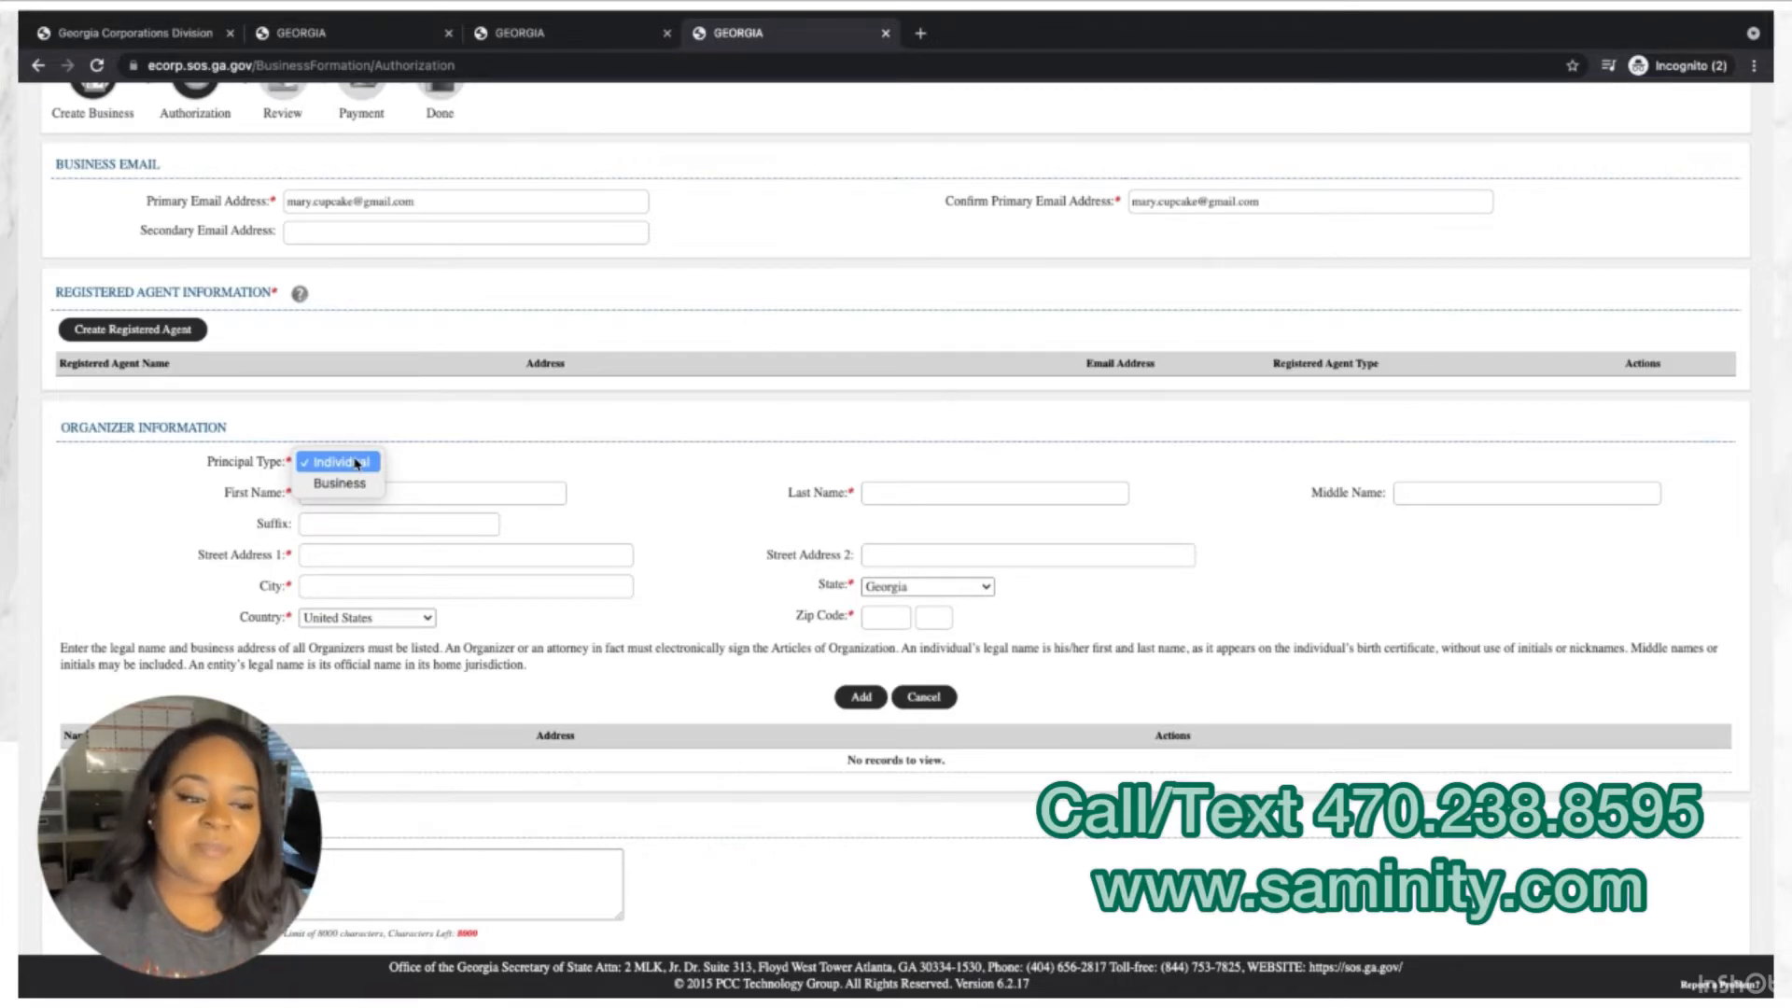
click(523, 464)
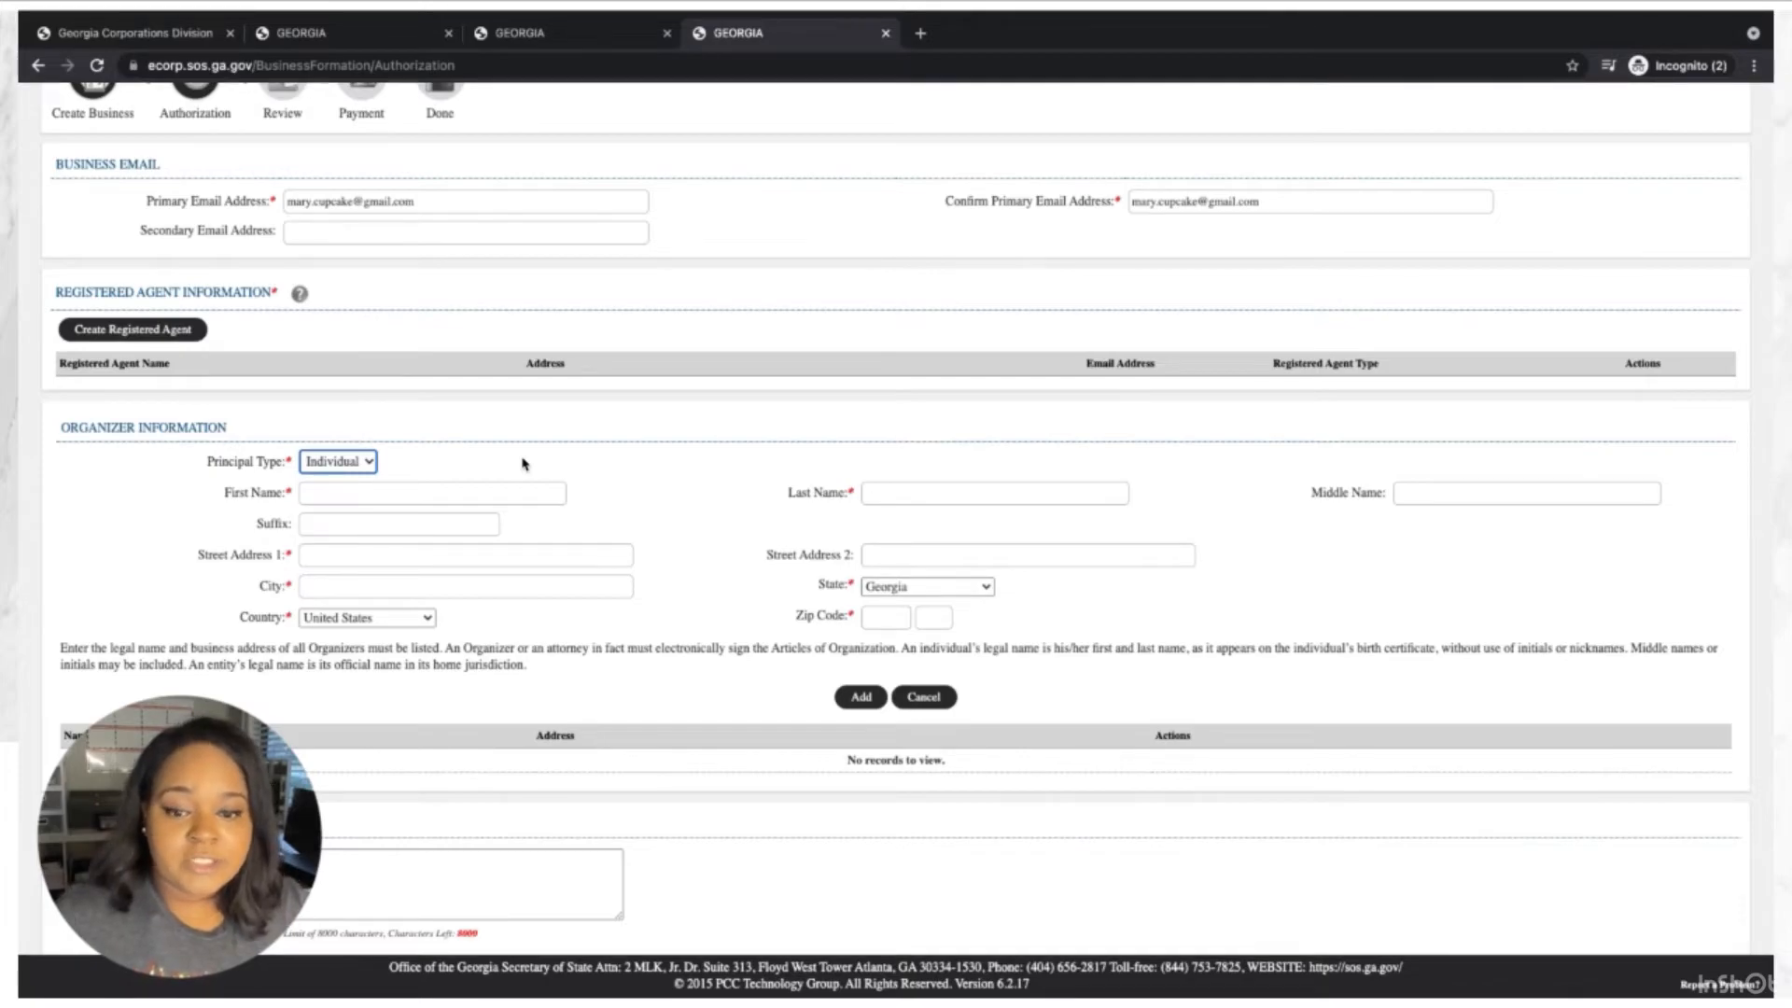
click(470, 486)
key(Tab)
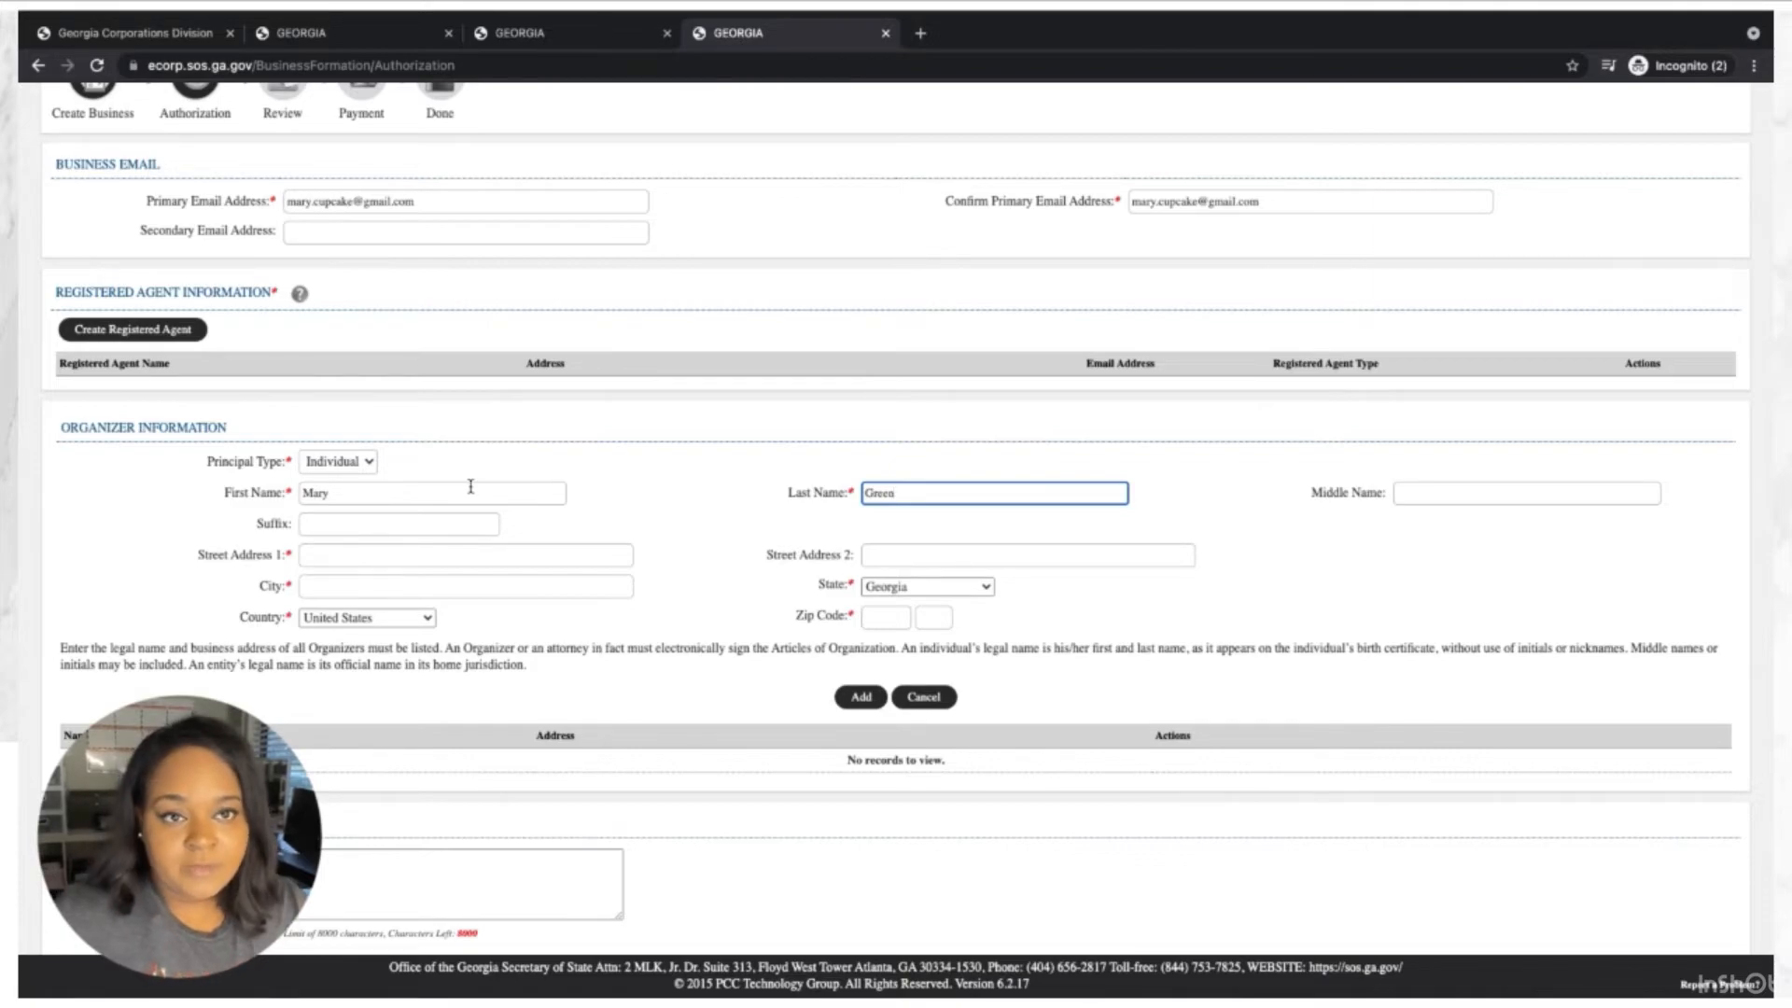
Enter the organizer's street address, city Atlanta and zip code, and add them to the list.
key(Tab)
key(Tab)
key(Tab)
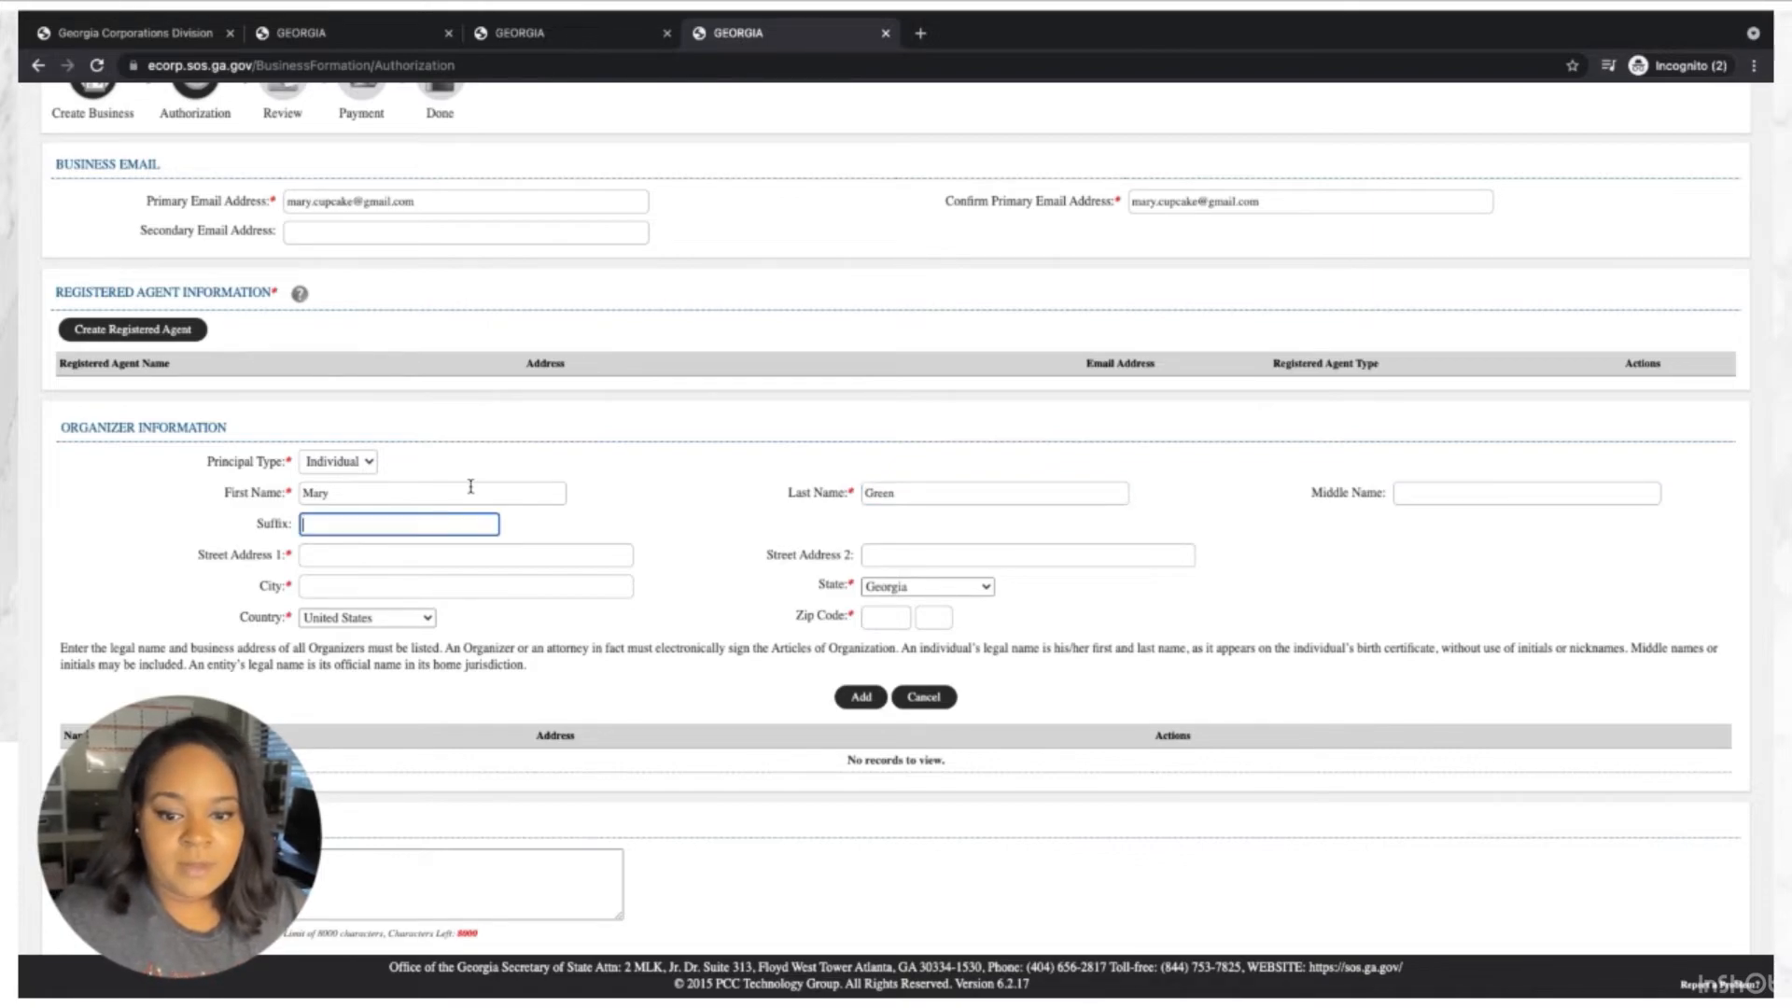
text(1)
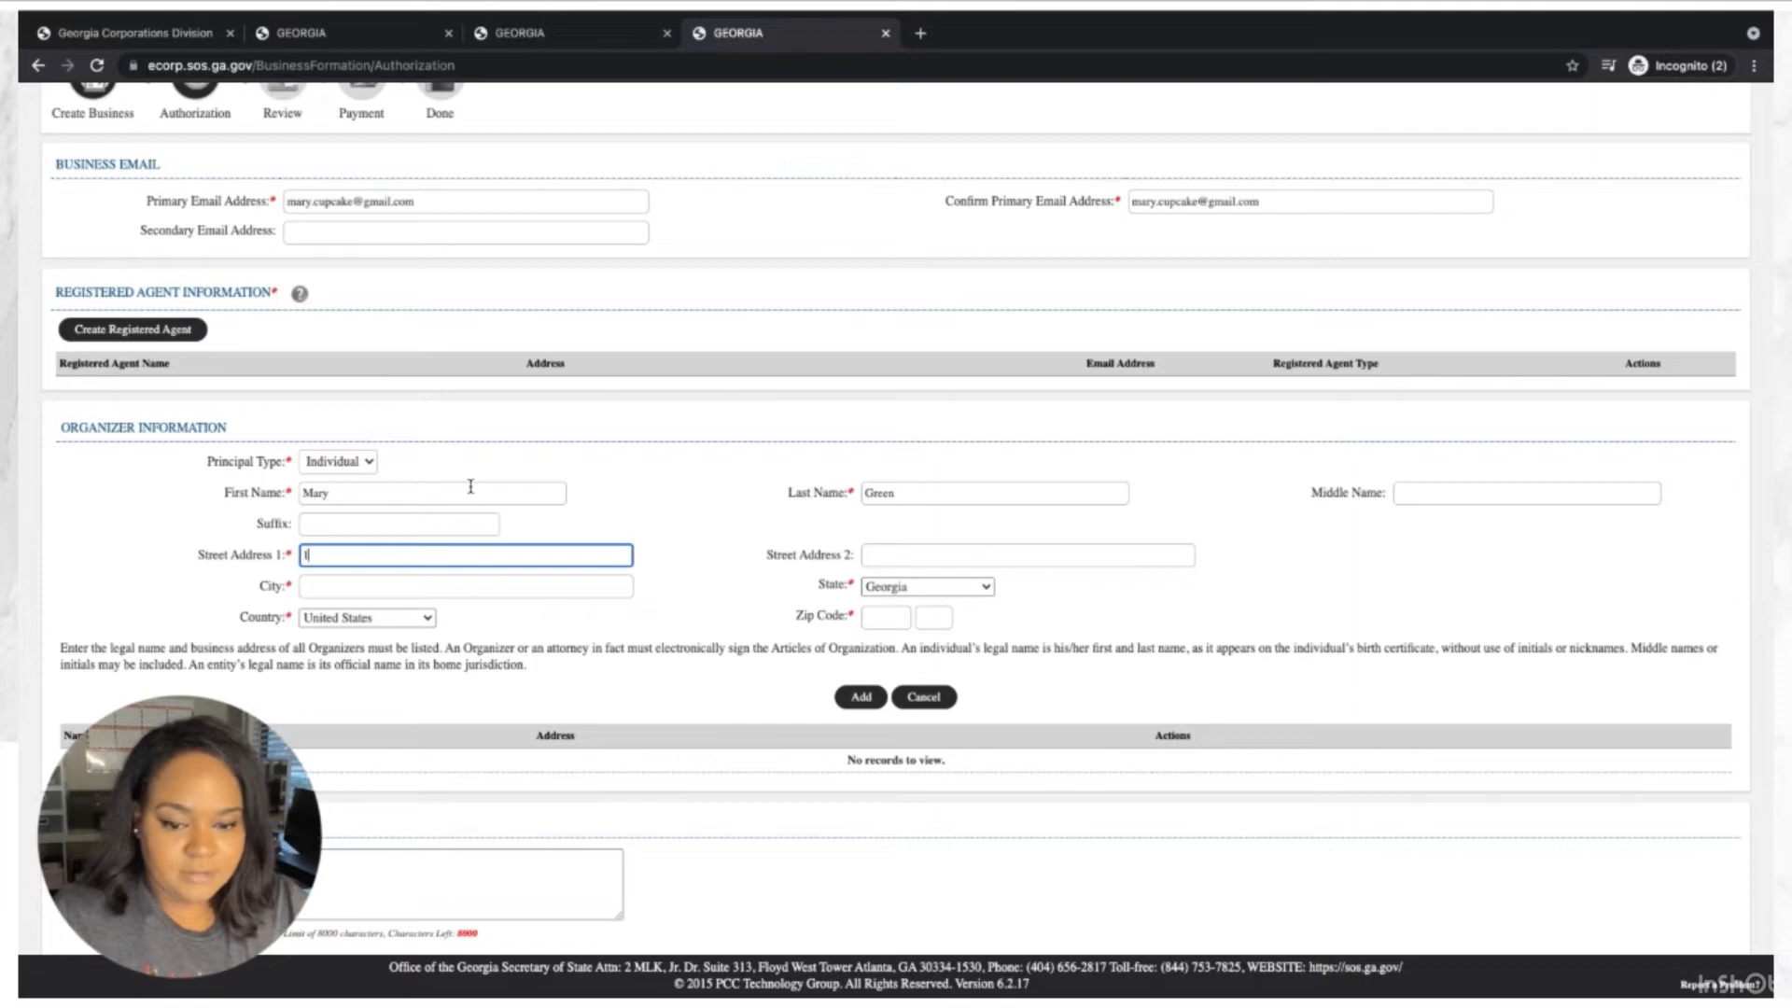
text(23 ABC)
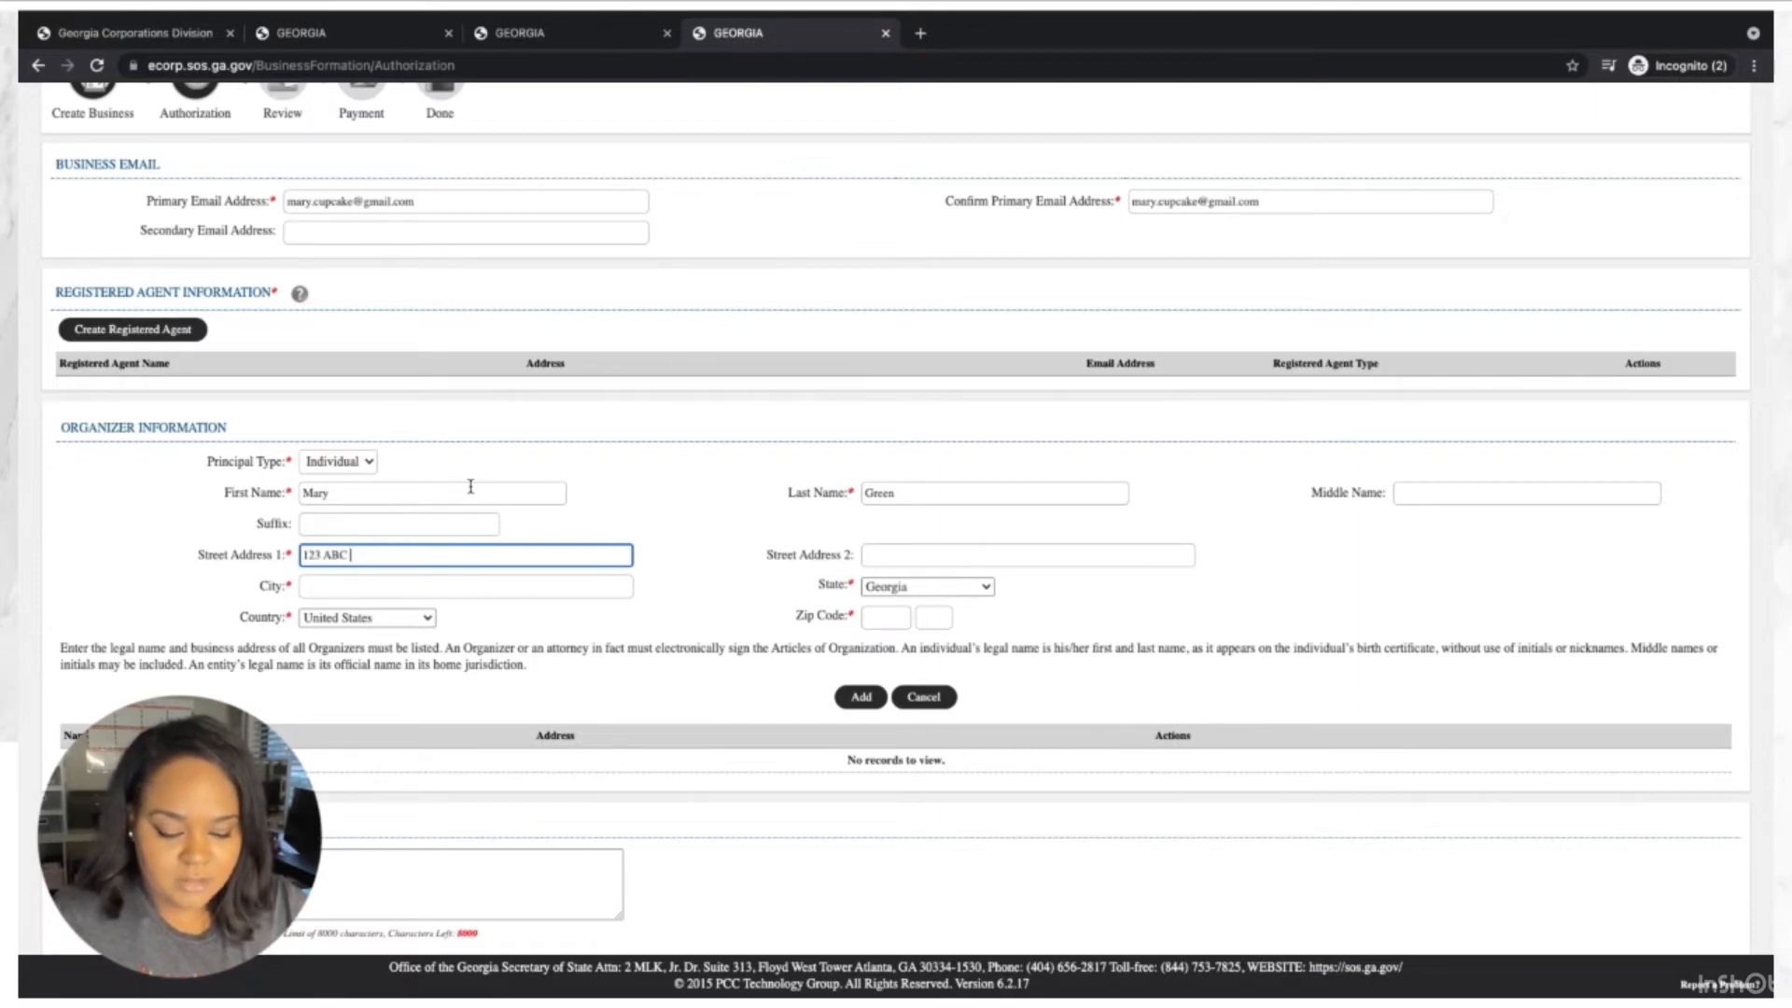
text( St)
key(Tab)
key(Tab)
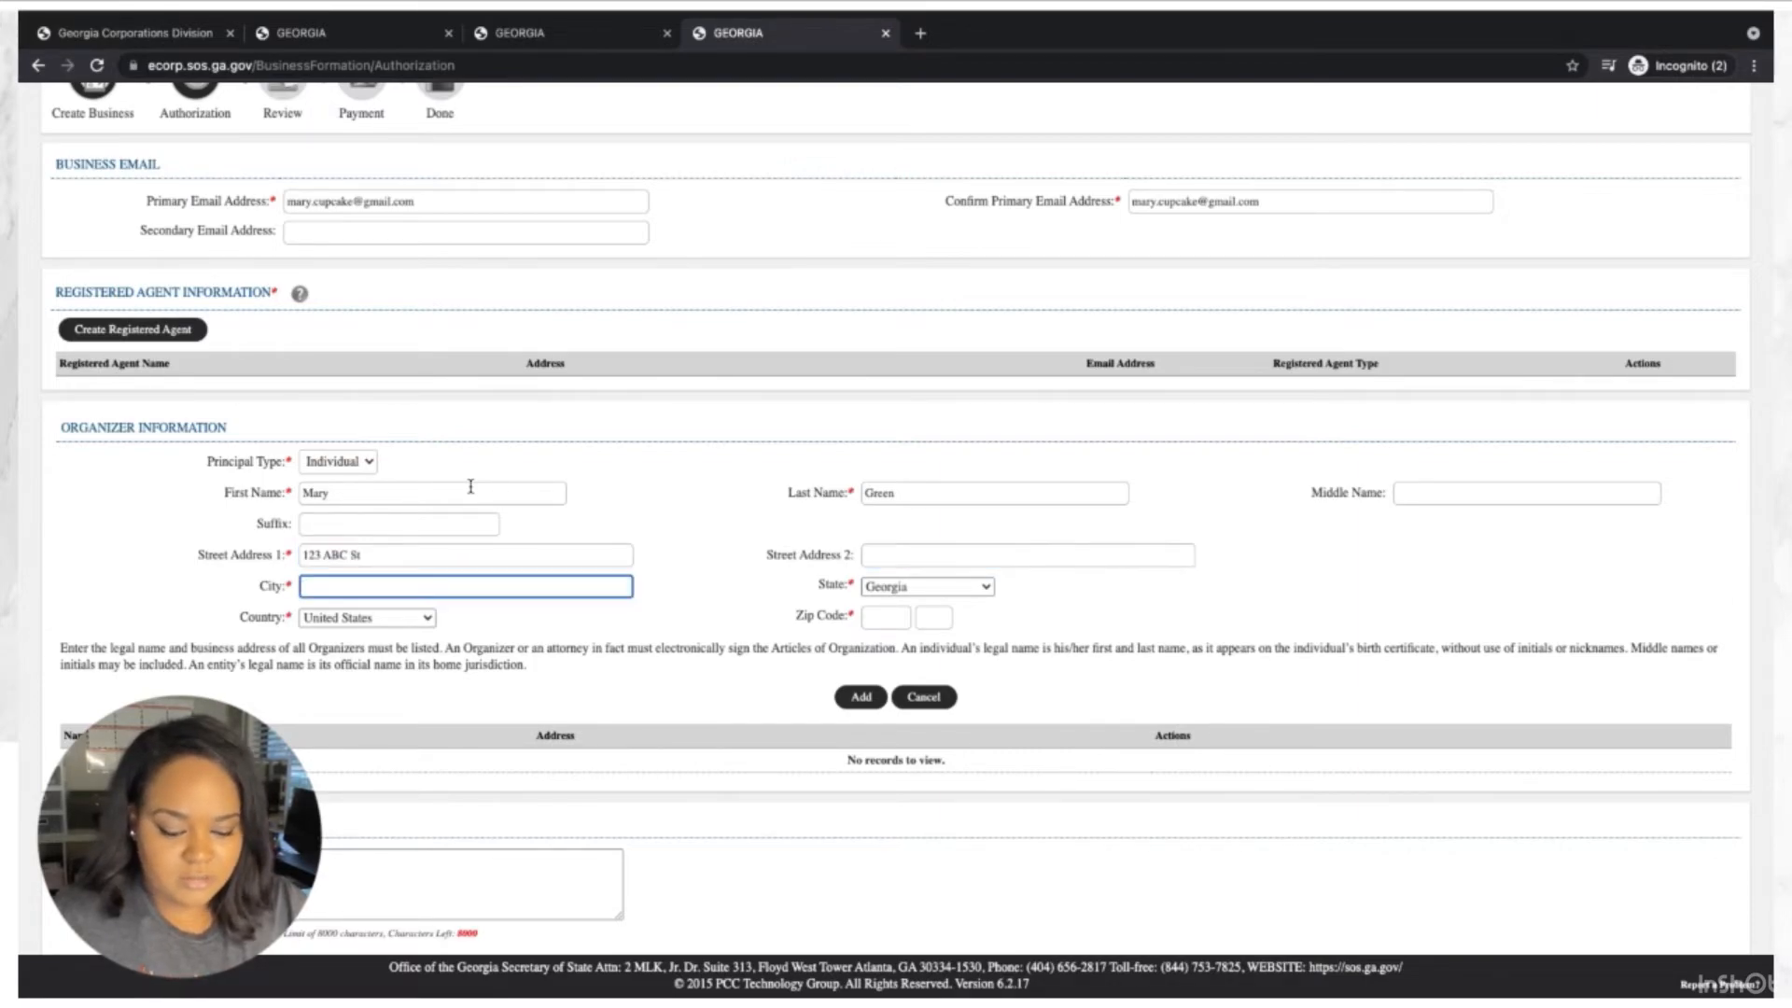
text(Atlanta)
key(Tab)
key(Tab)
key(Tab)
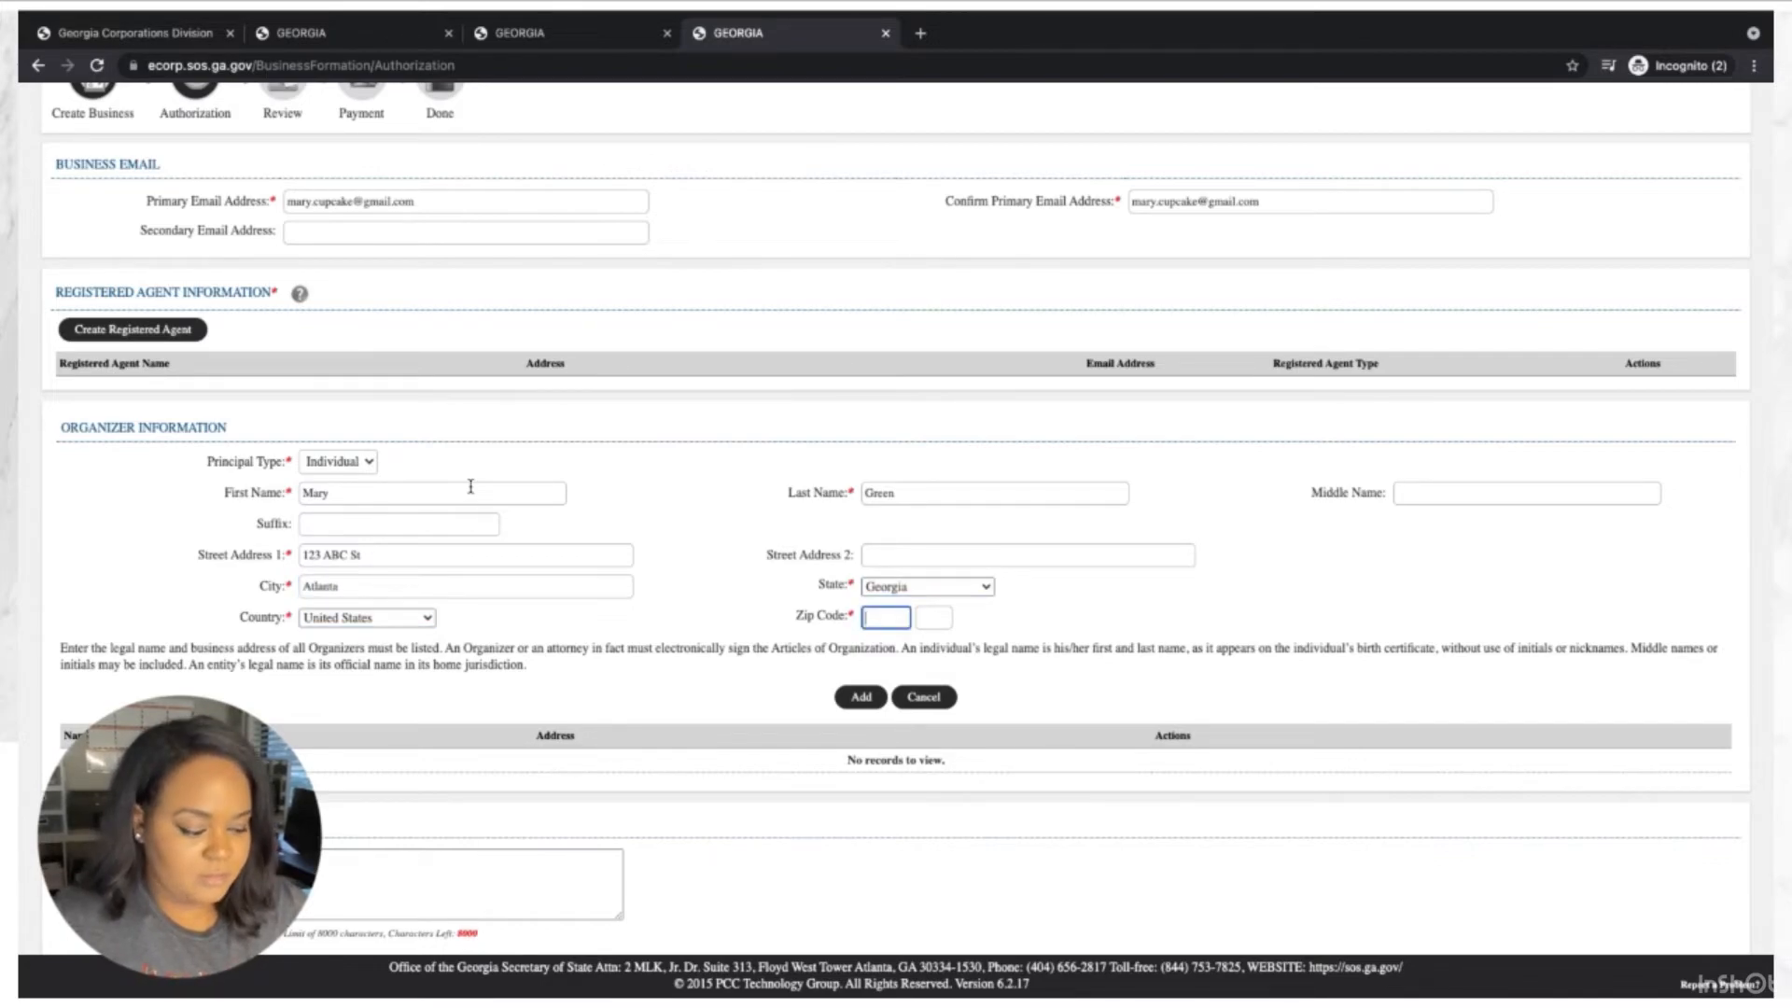
text(30328)
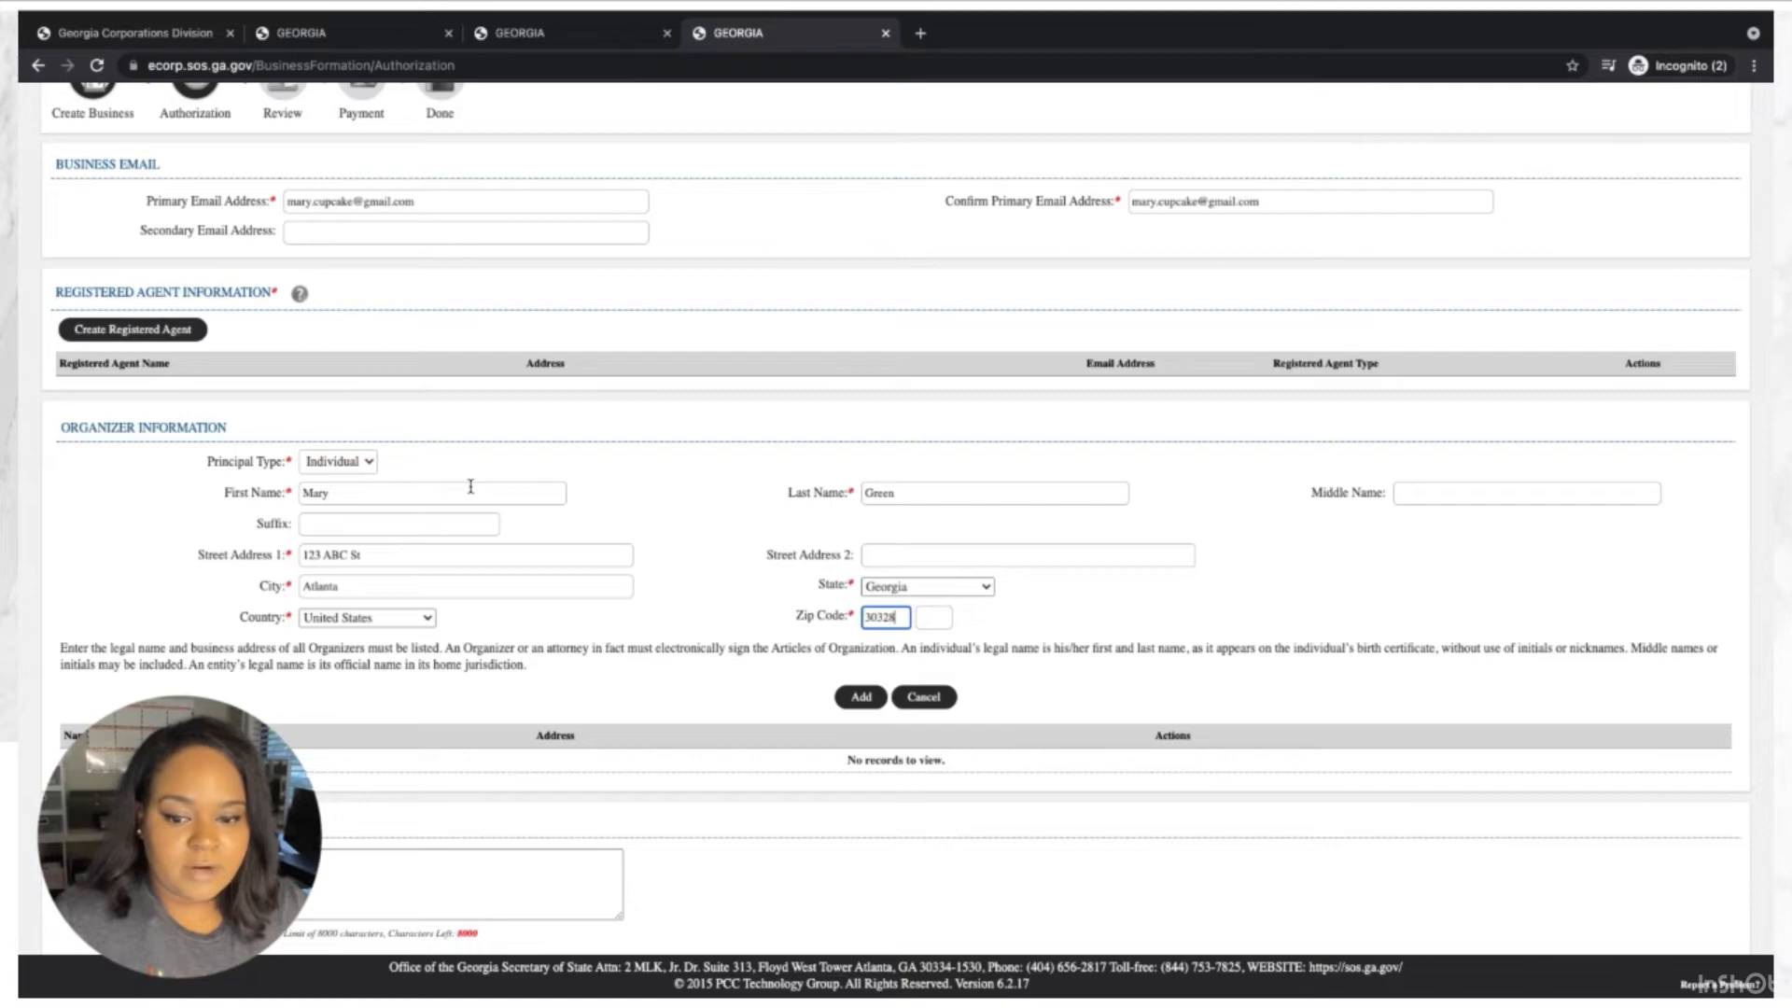
click(857, 698)
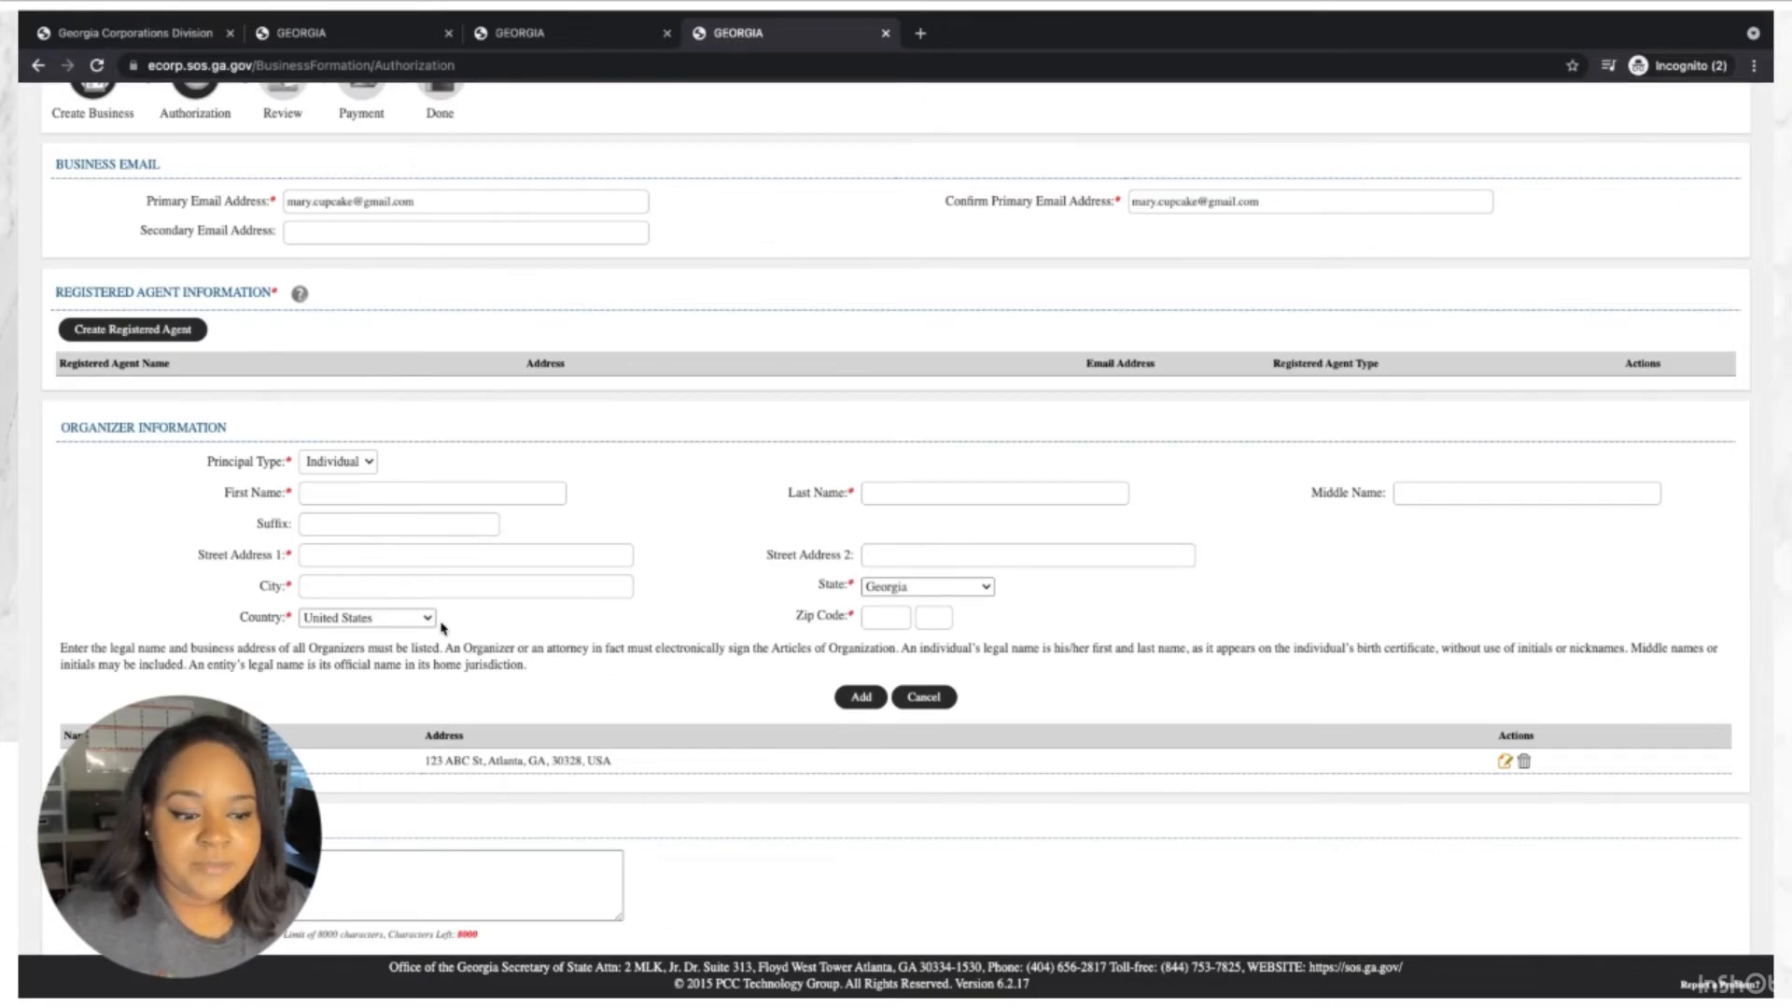
Tick the Filer's Certification checkbox to accept the certification statement.
scroll(441, 627, down, 2)
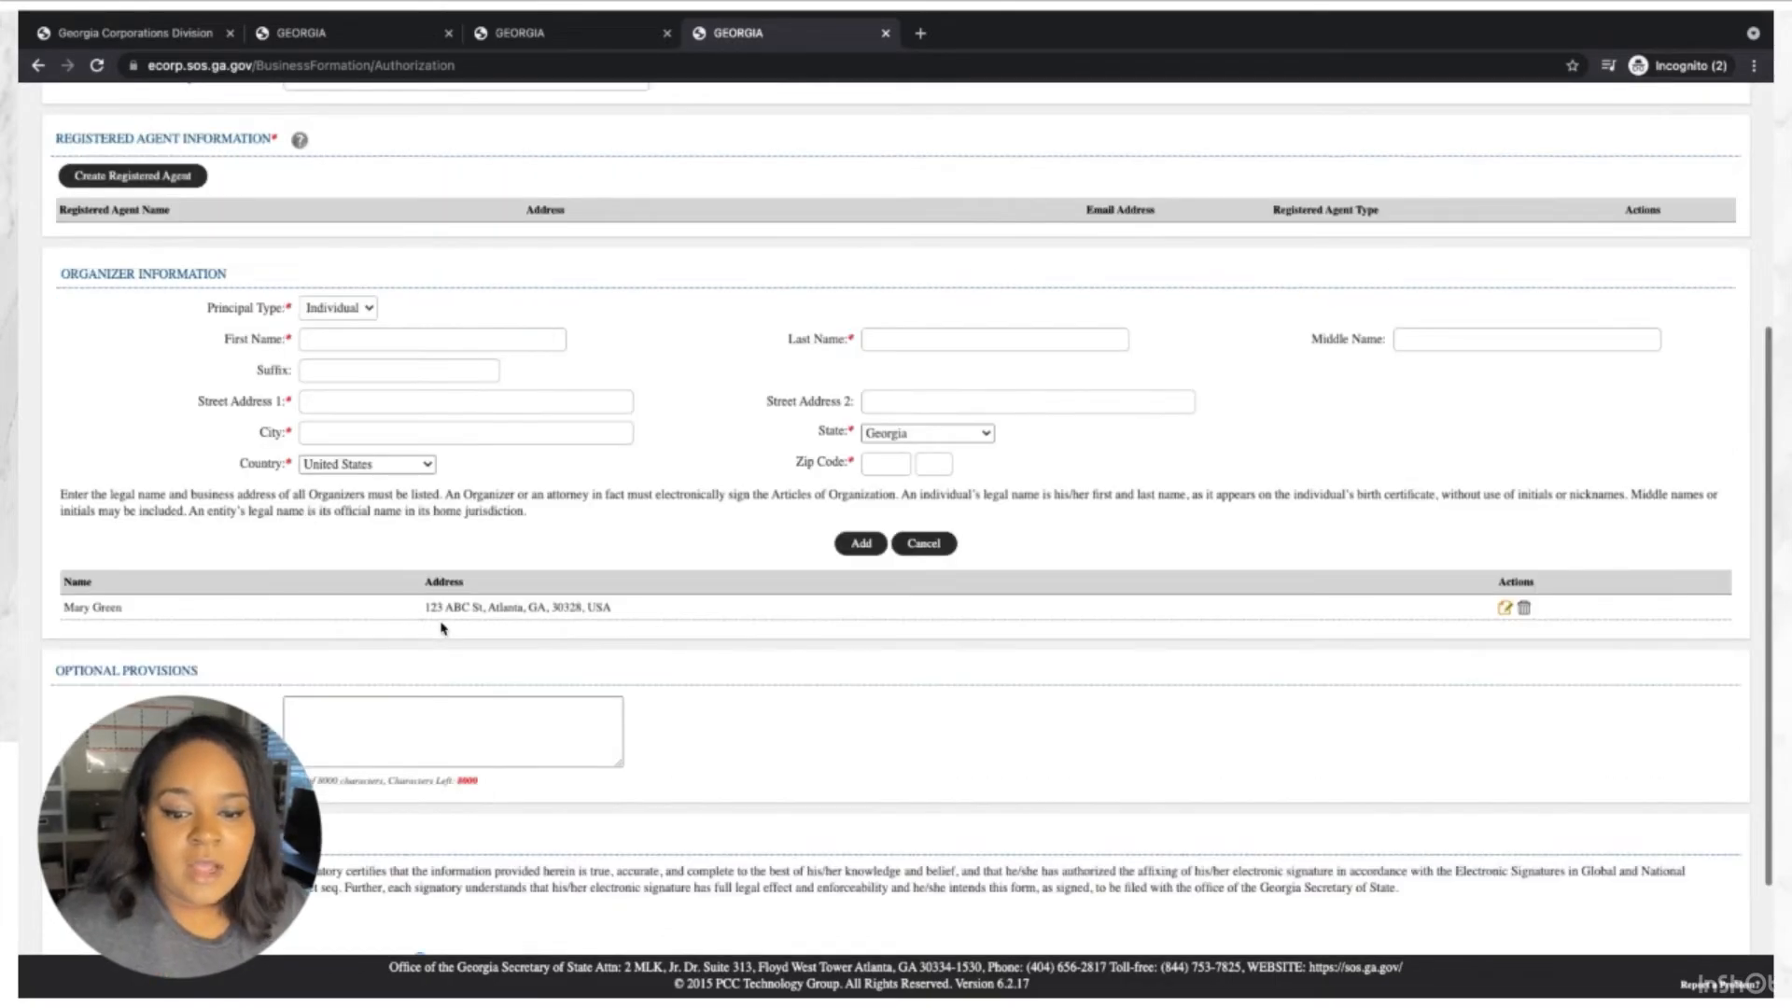
scroll(441, 627, down, 2)
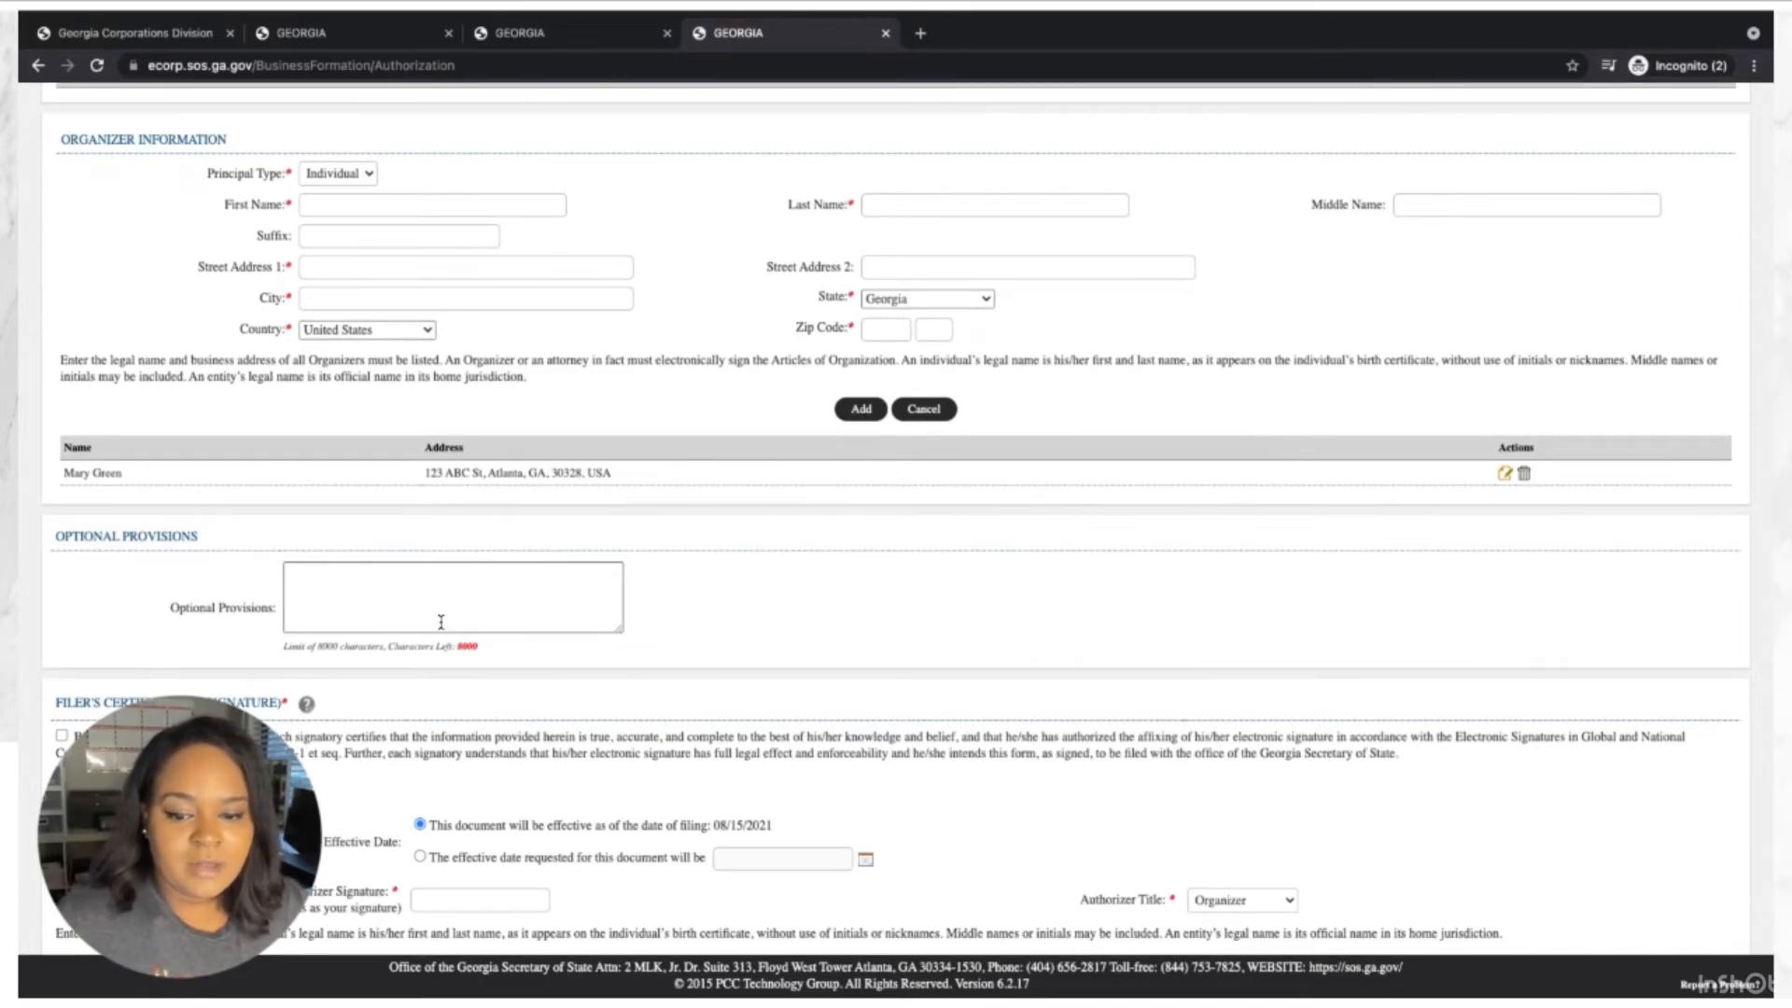
scroll(441, 621, down, 1)
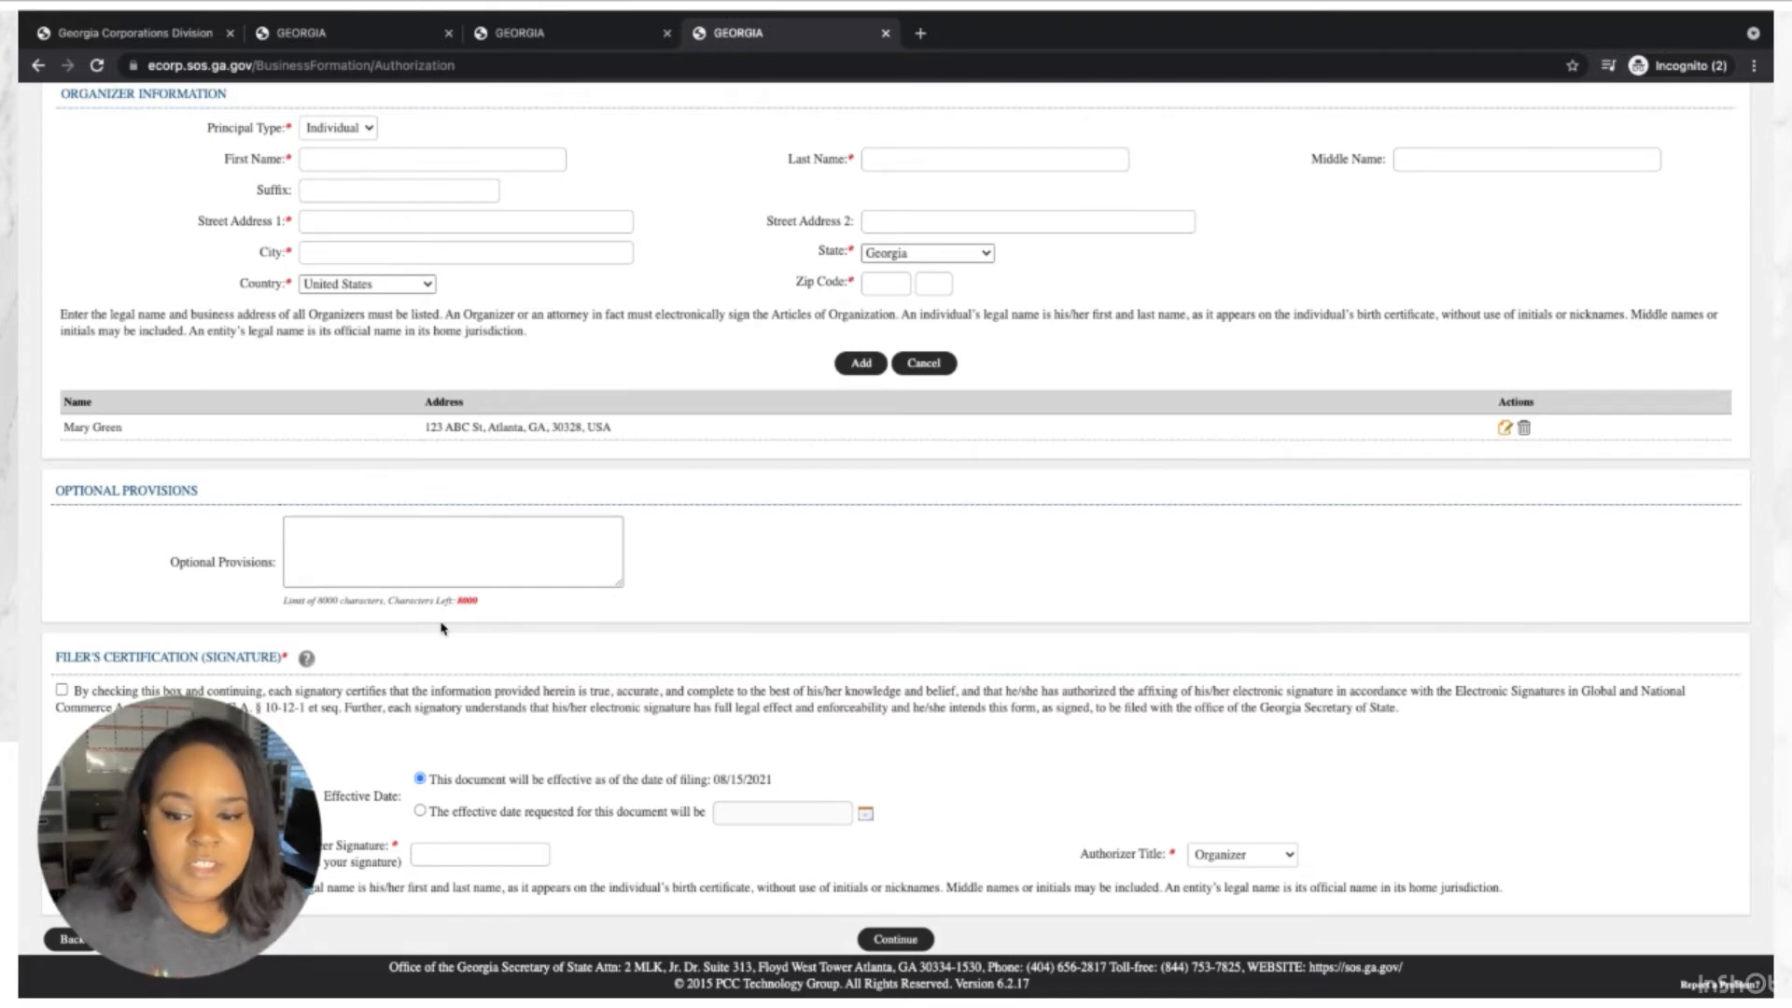
click(62, 690)
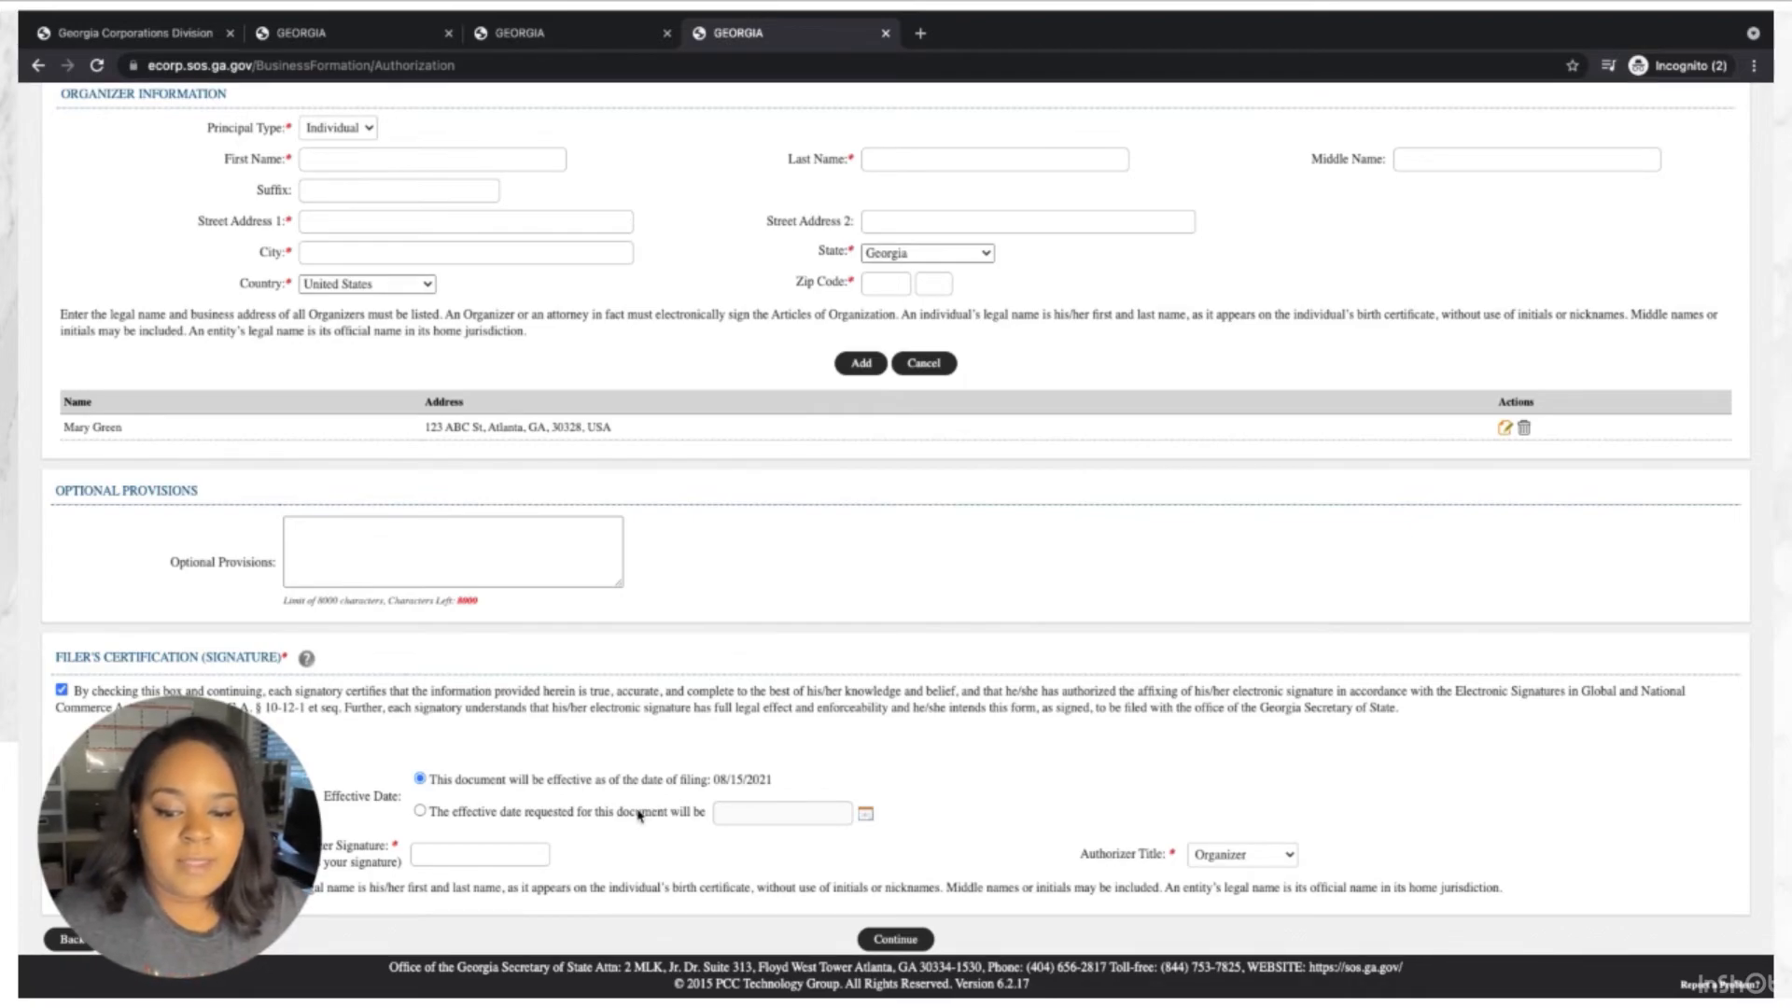
Enter the organizer's full name as Authorizer Signature, keep title Organizer, and continue to Review.
click(520, 855)
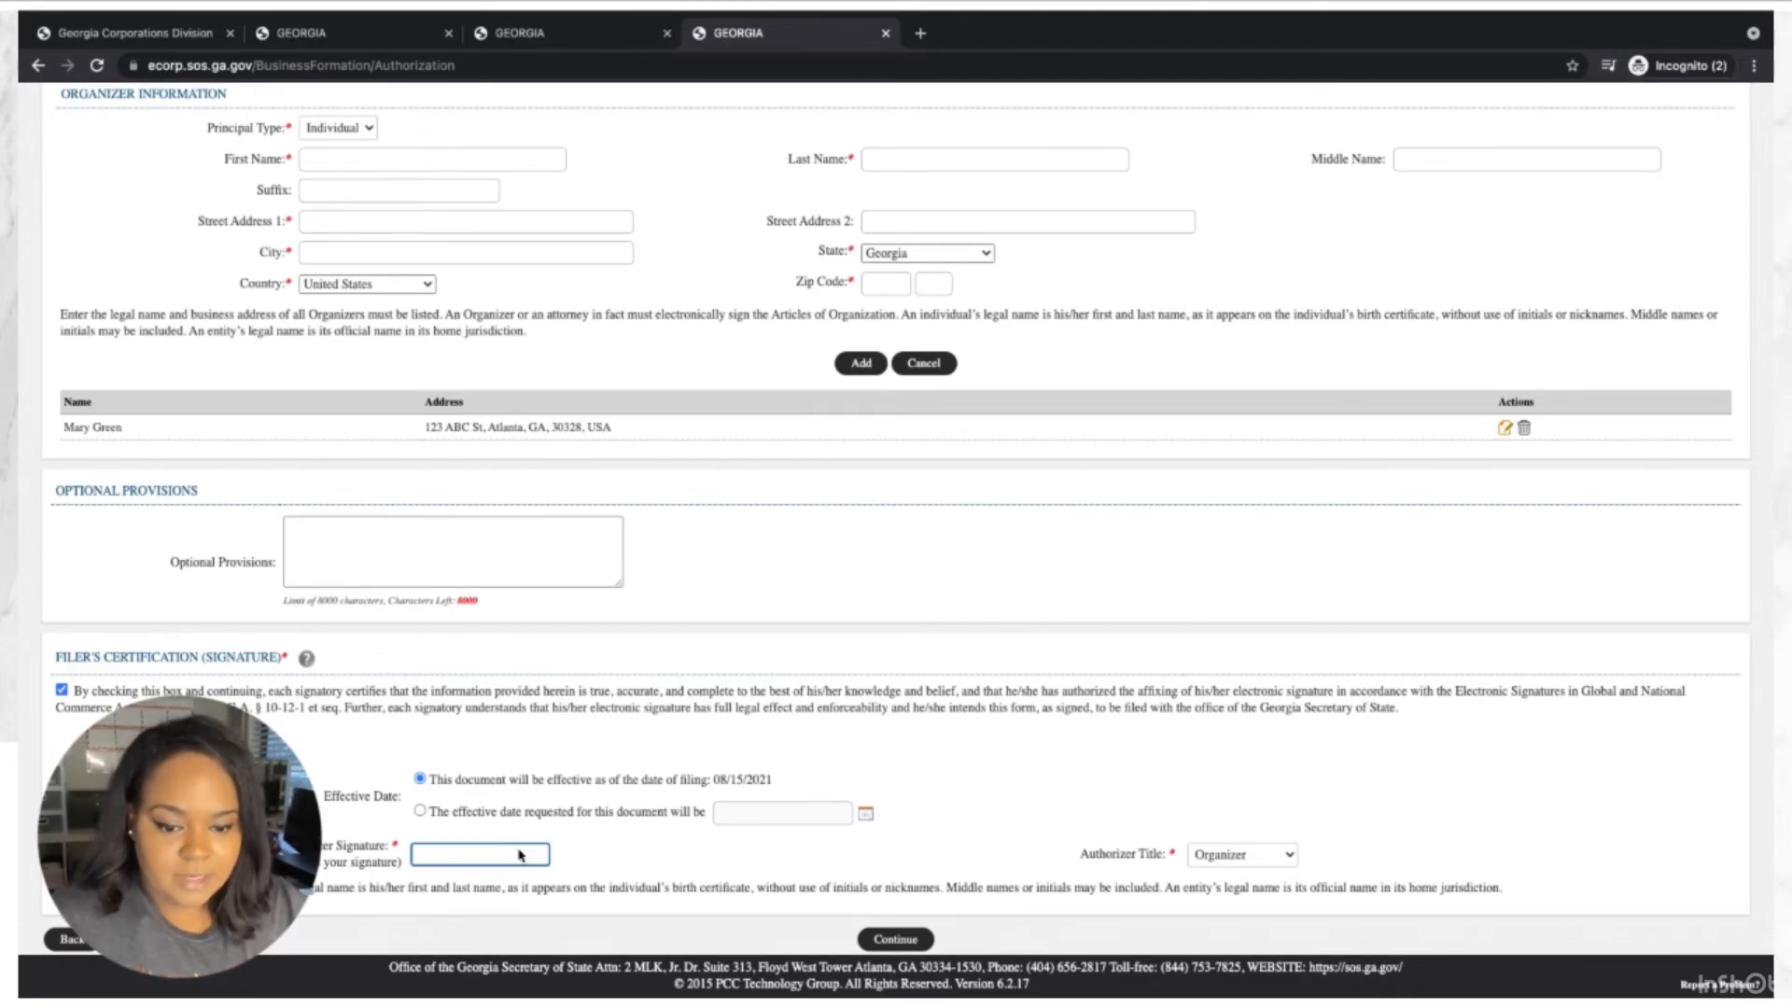
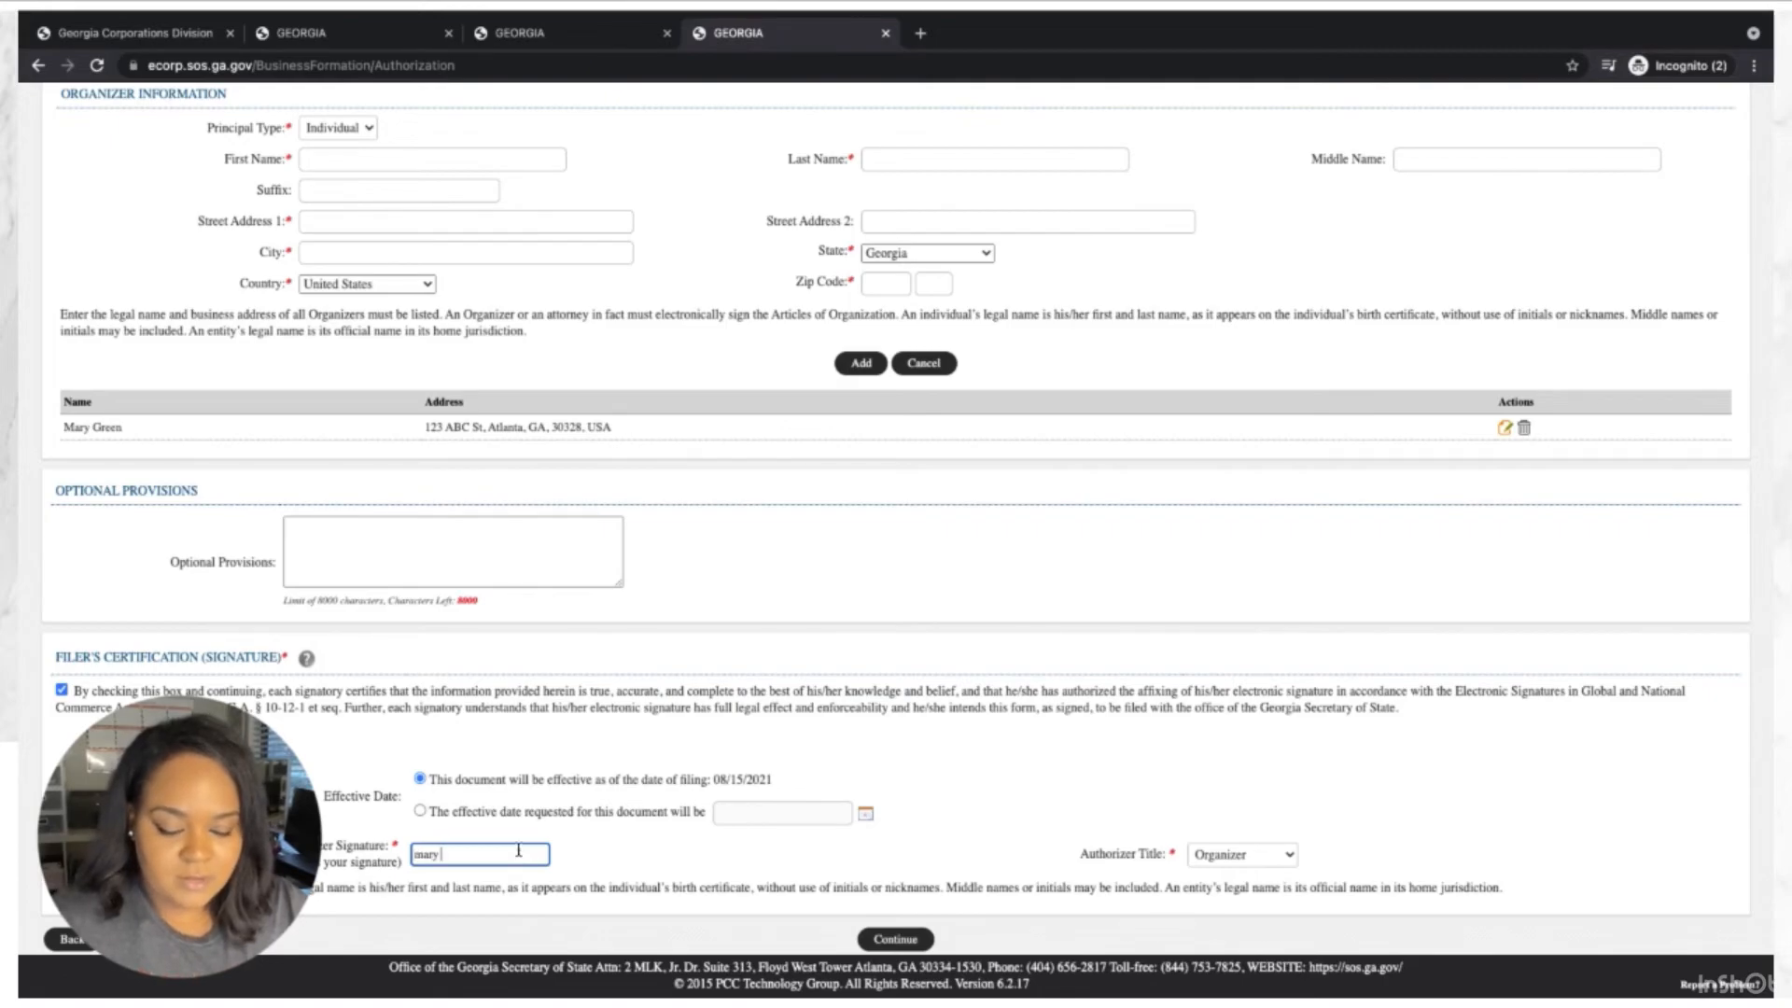
key(BackSpace)
key(BackSpace)
key(BackSpace)
key(BackSpace)
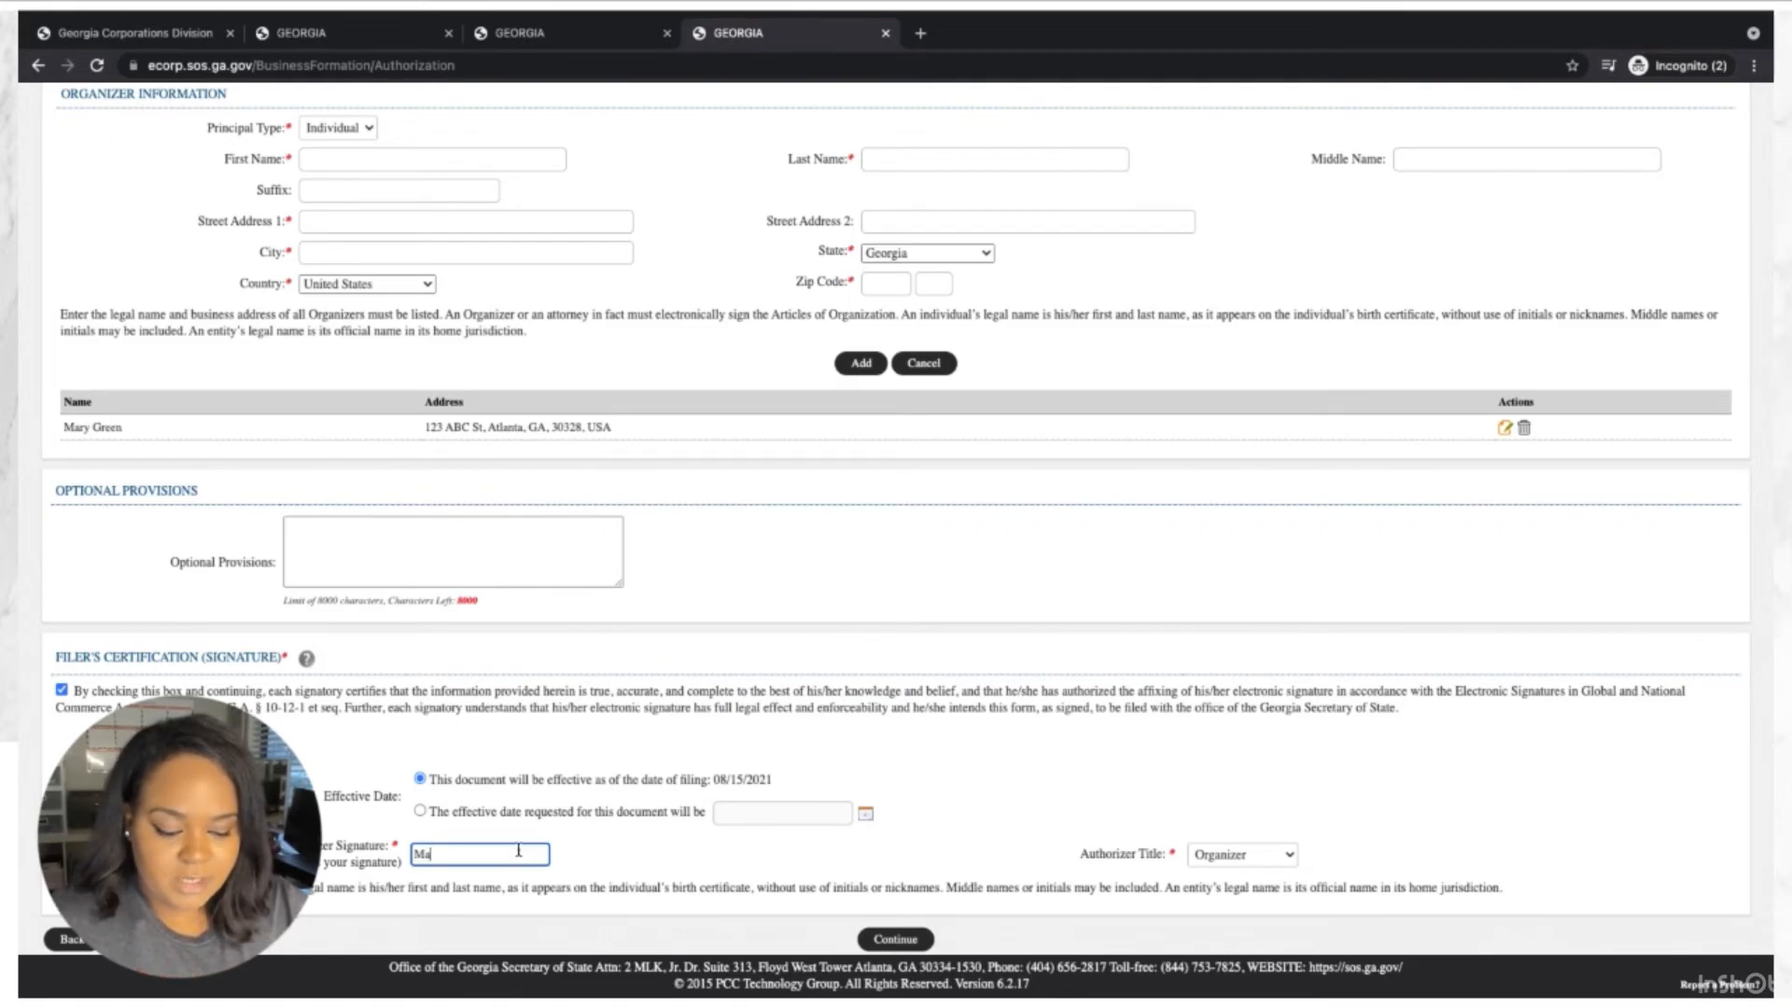
key(BackSpace)
key(BackSpace)
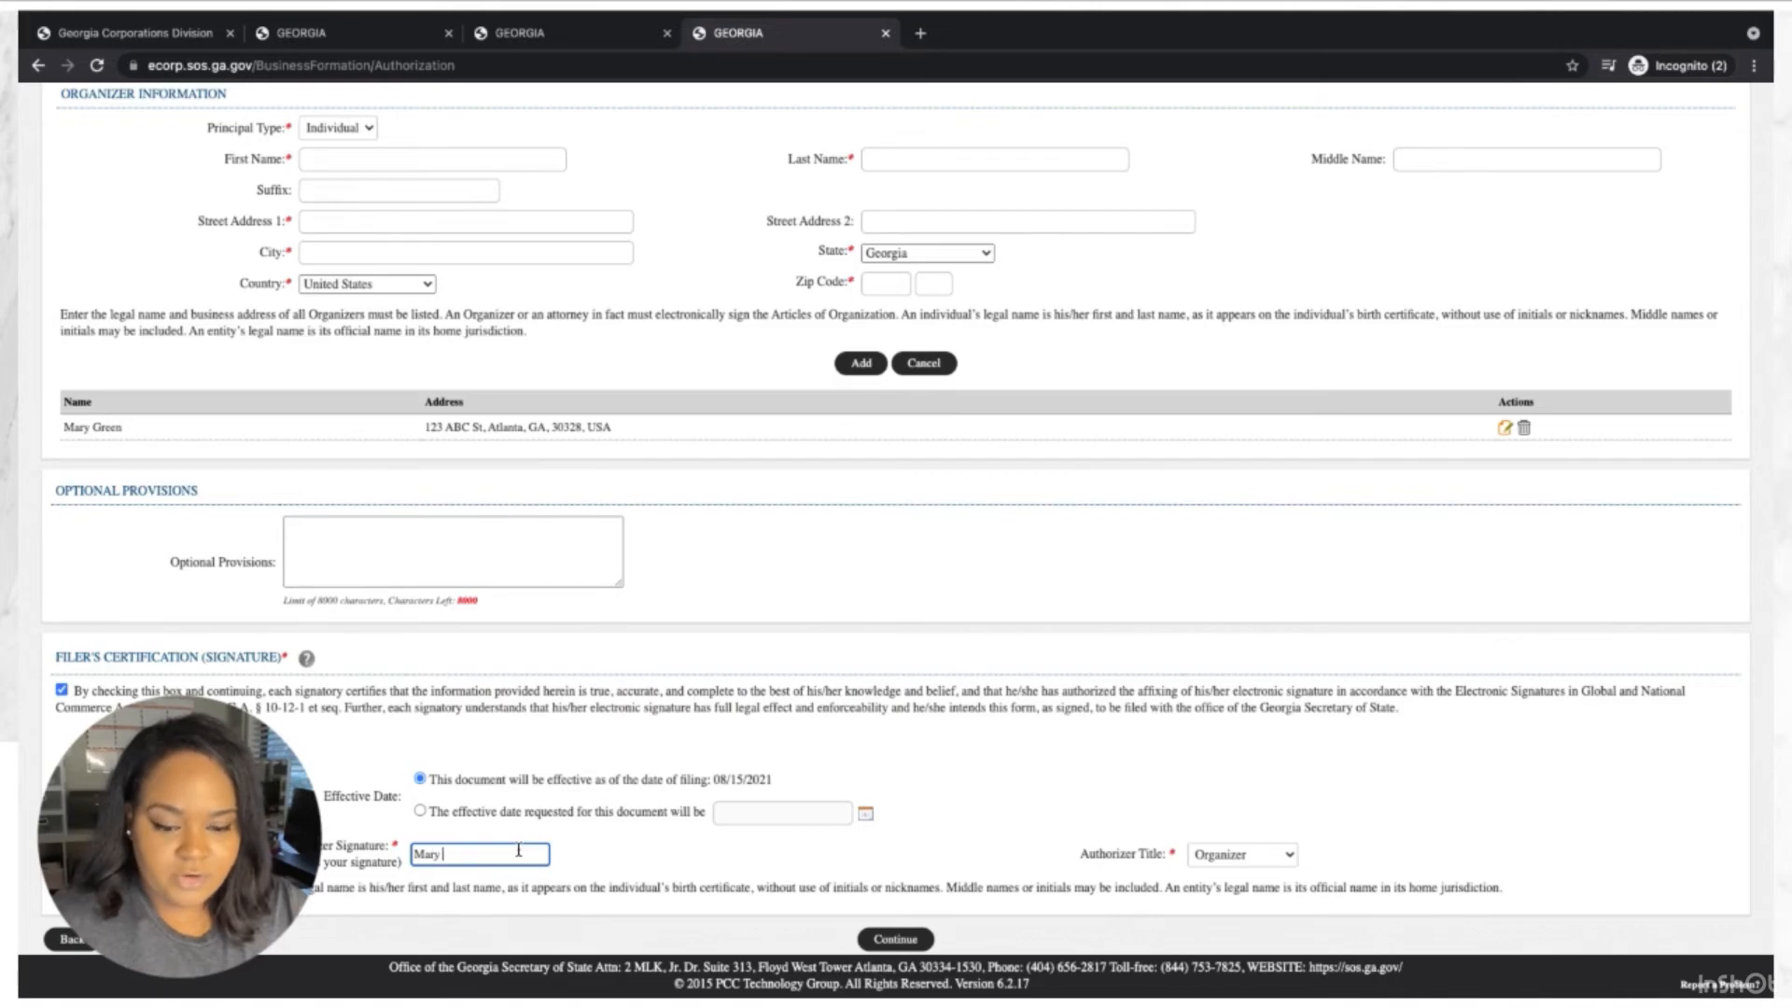
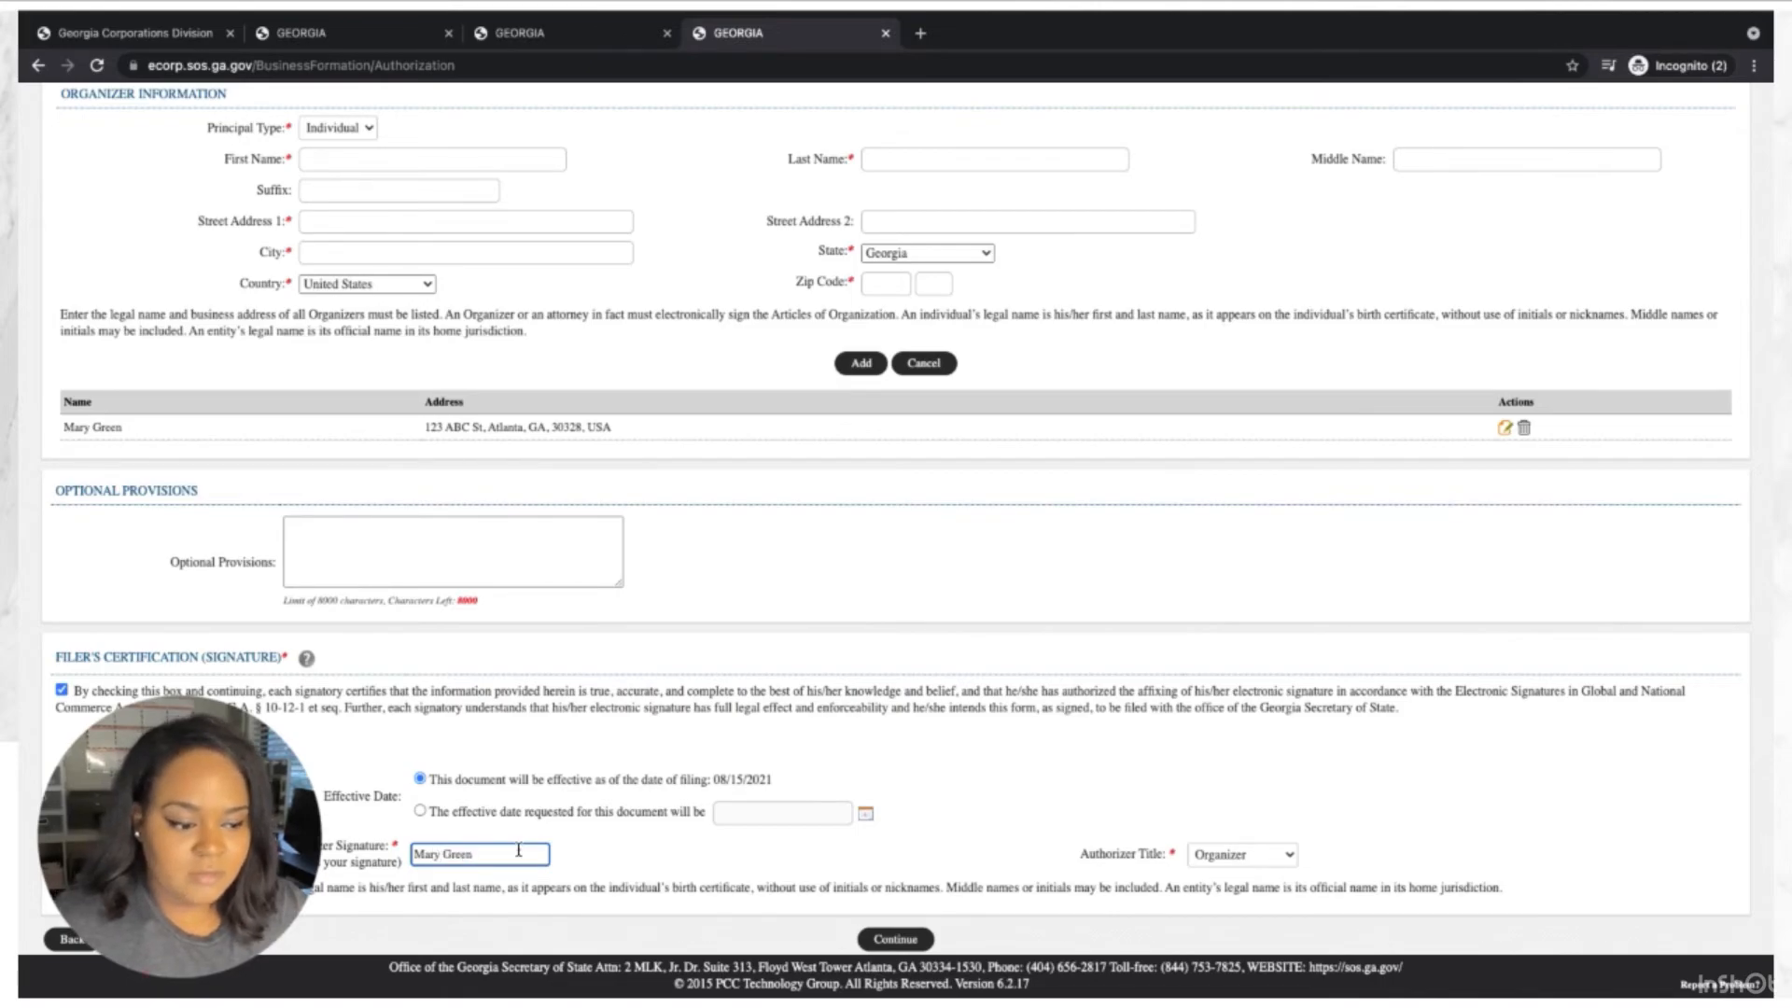
click(1242, 853)
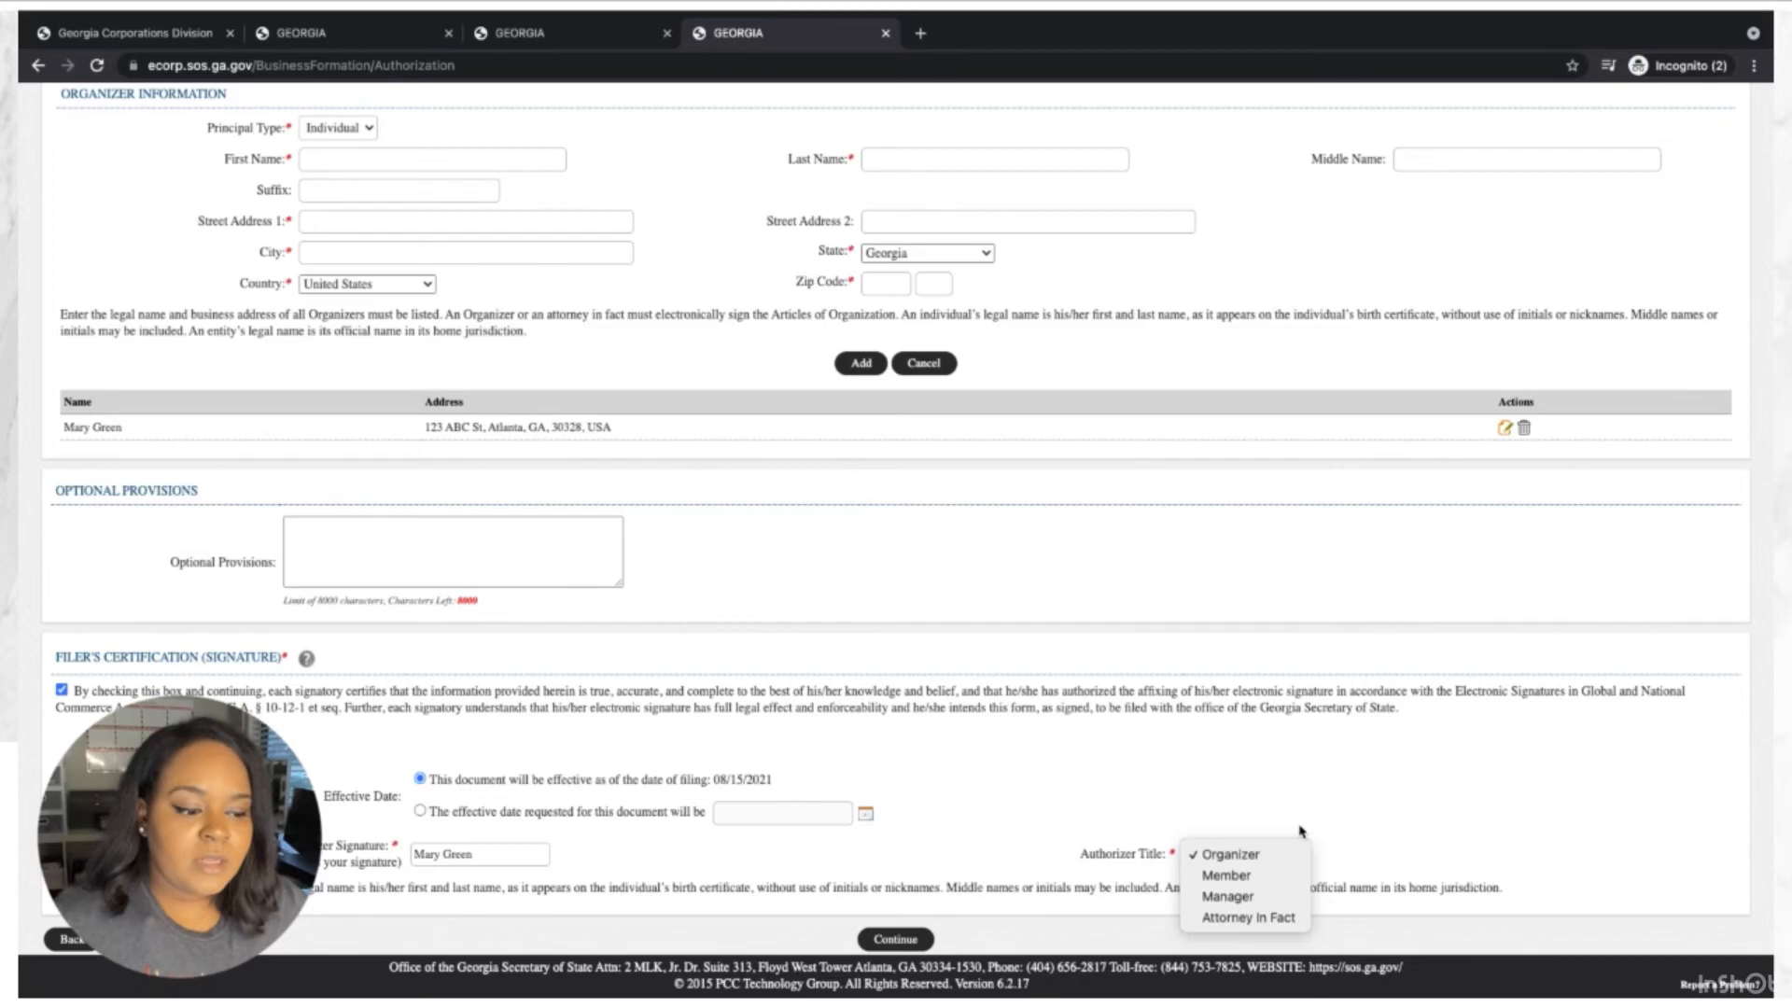
click(1260, 798)
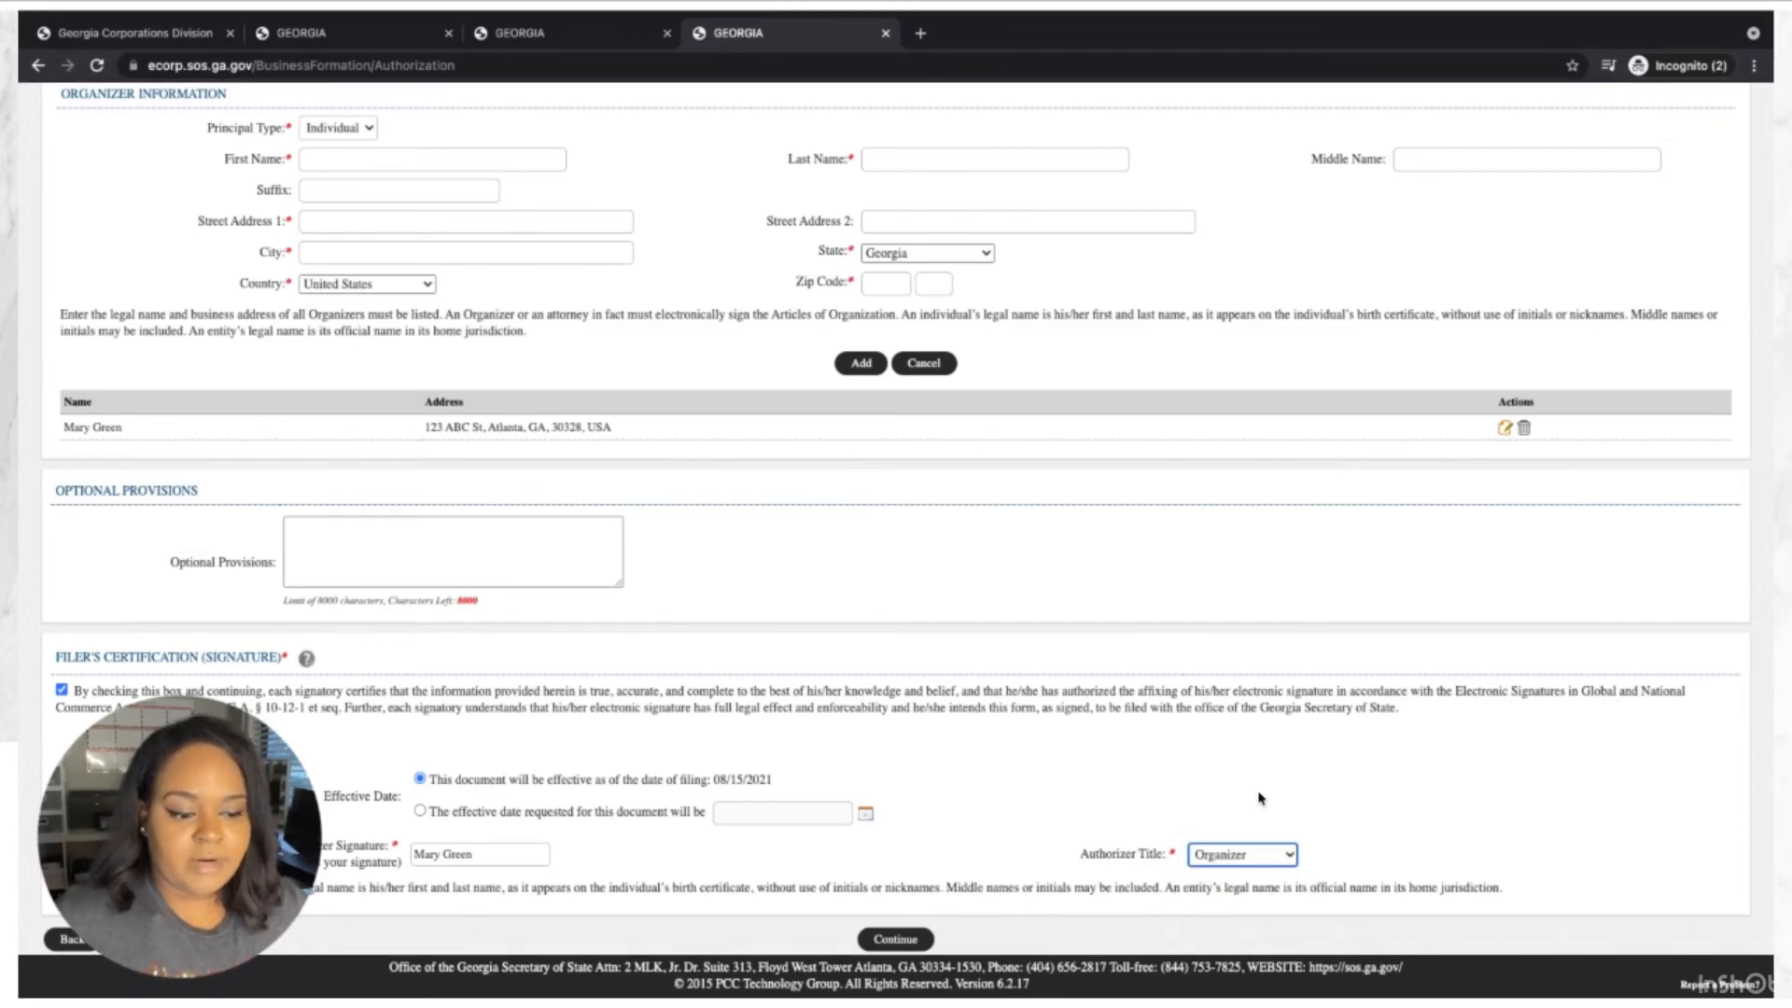
click(927, 939)
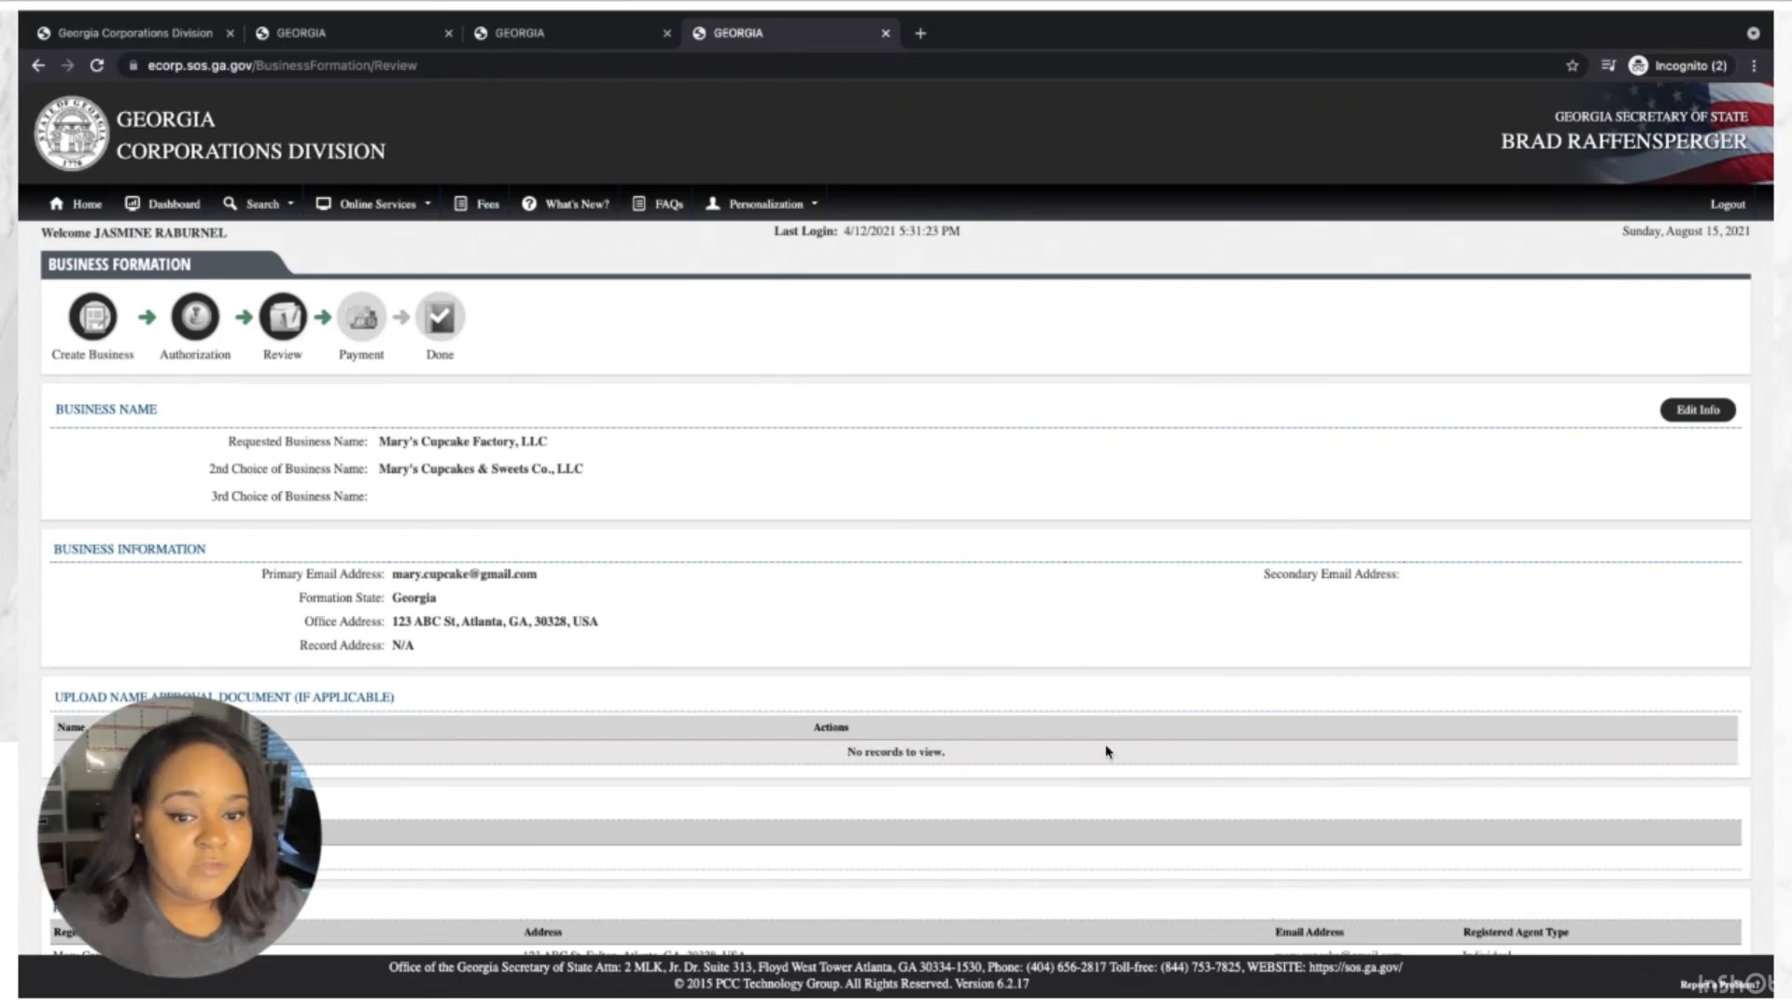
Check the registered agent, organizer, purpose and 8/15/2021 effective date on Review, then submit.
scroll(1106, 751, down, 2)
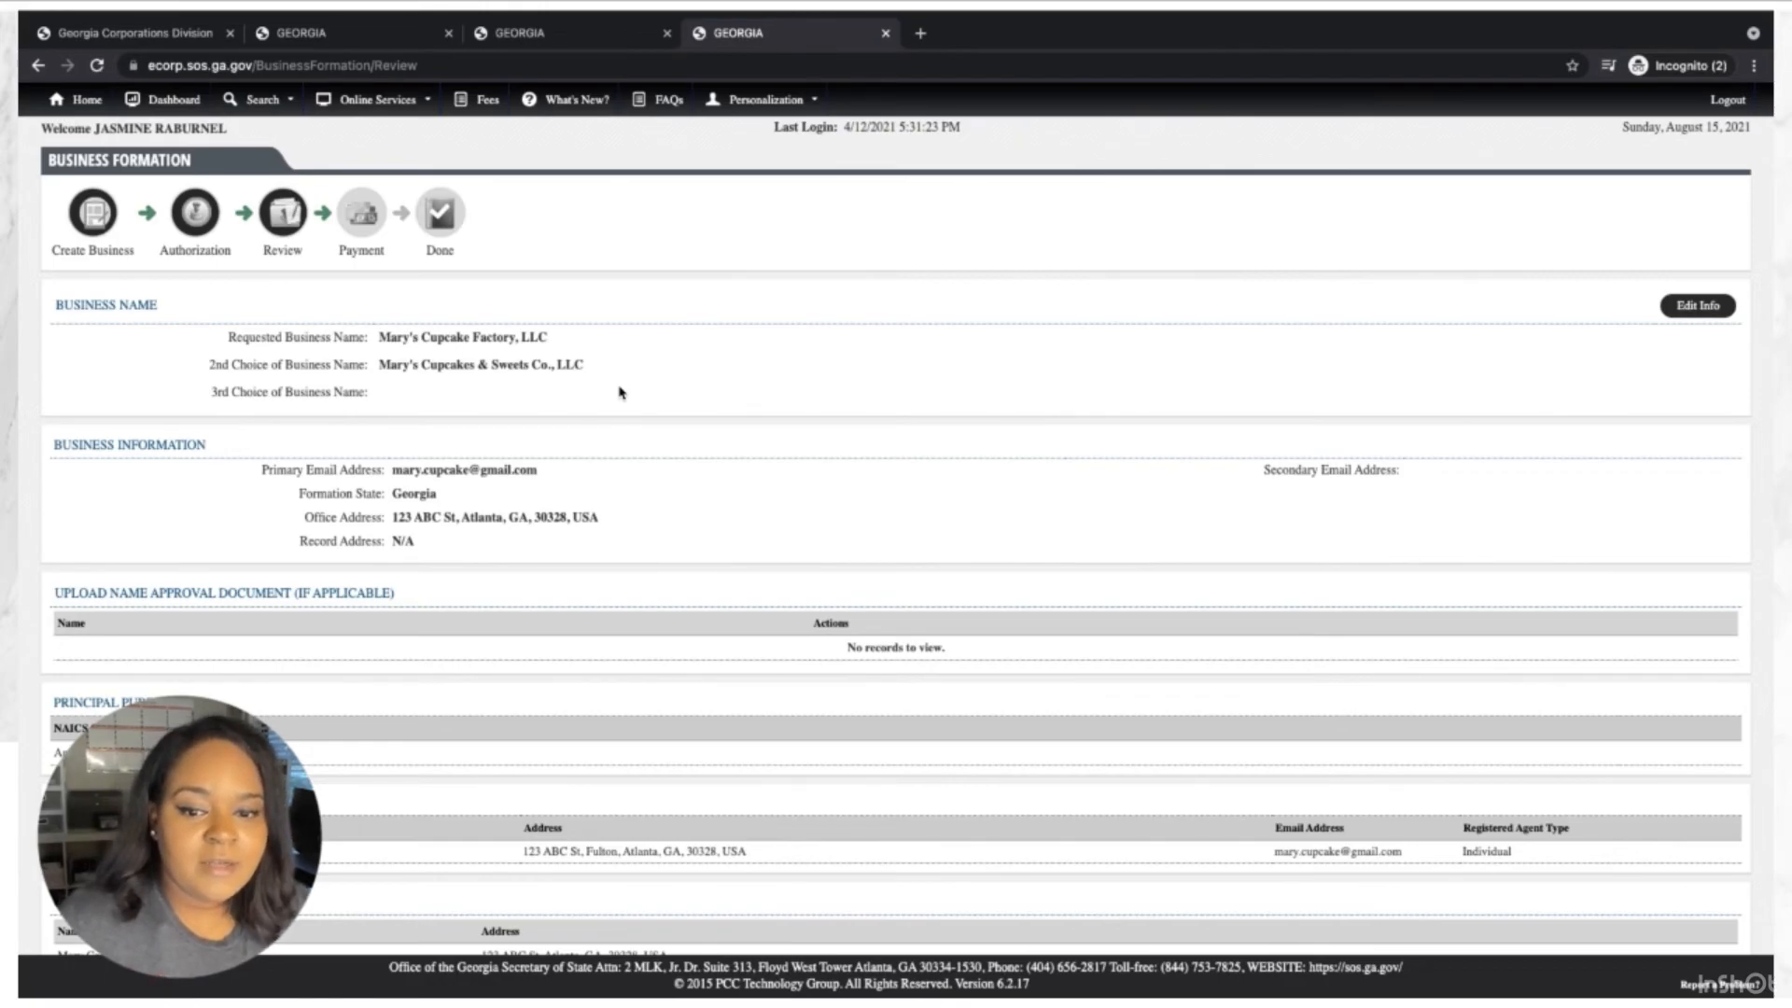
scroll(622, 392, down, 1)
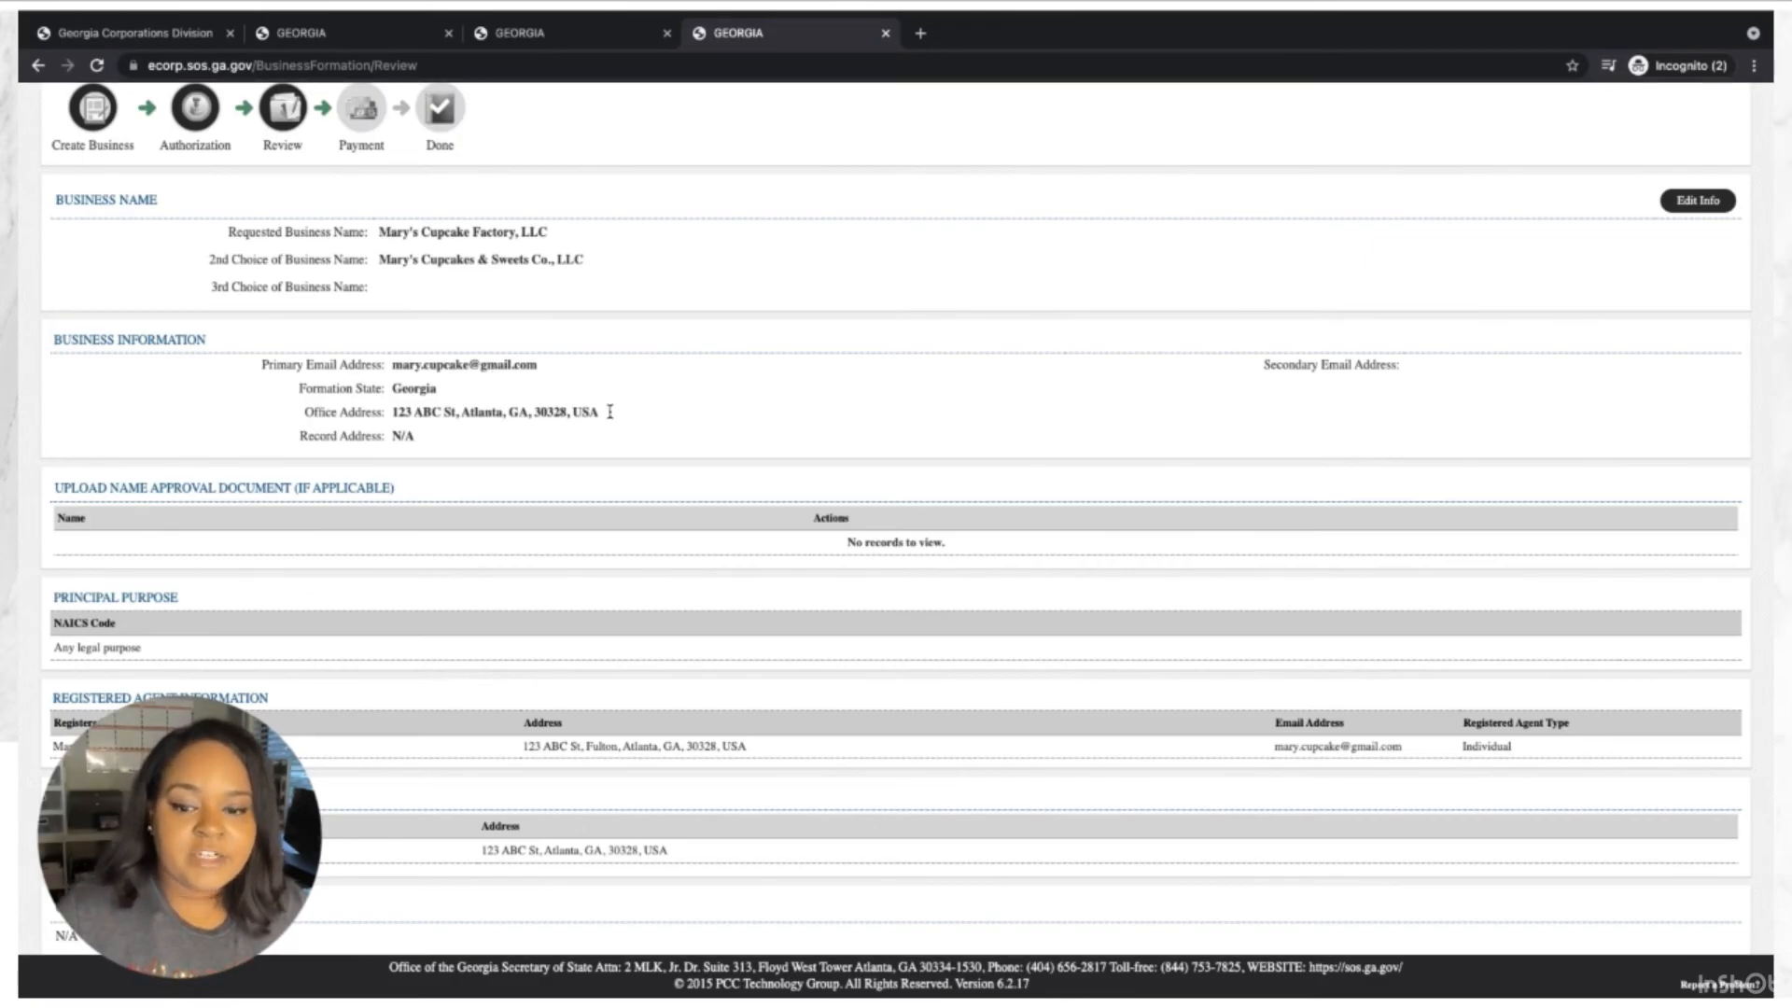
scroll(610, 414, down, 2)
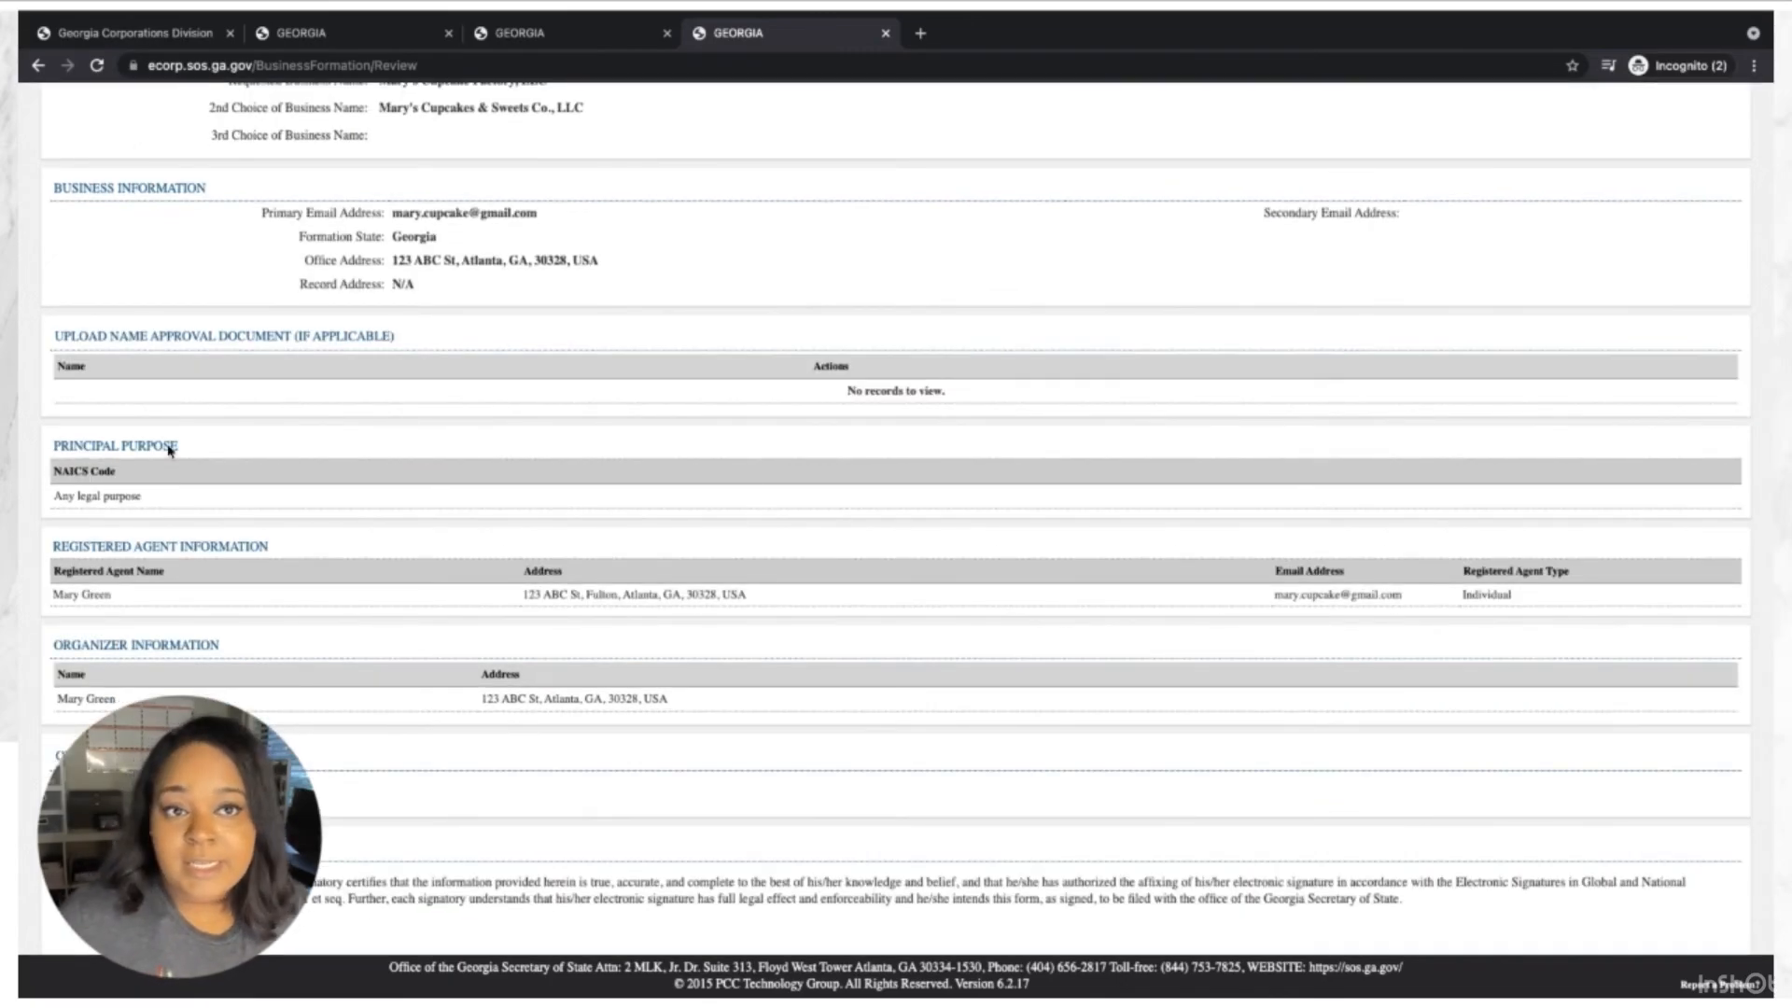
scroll(168, 446, down, 1)
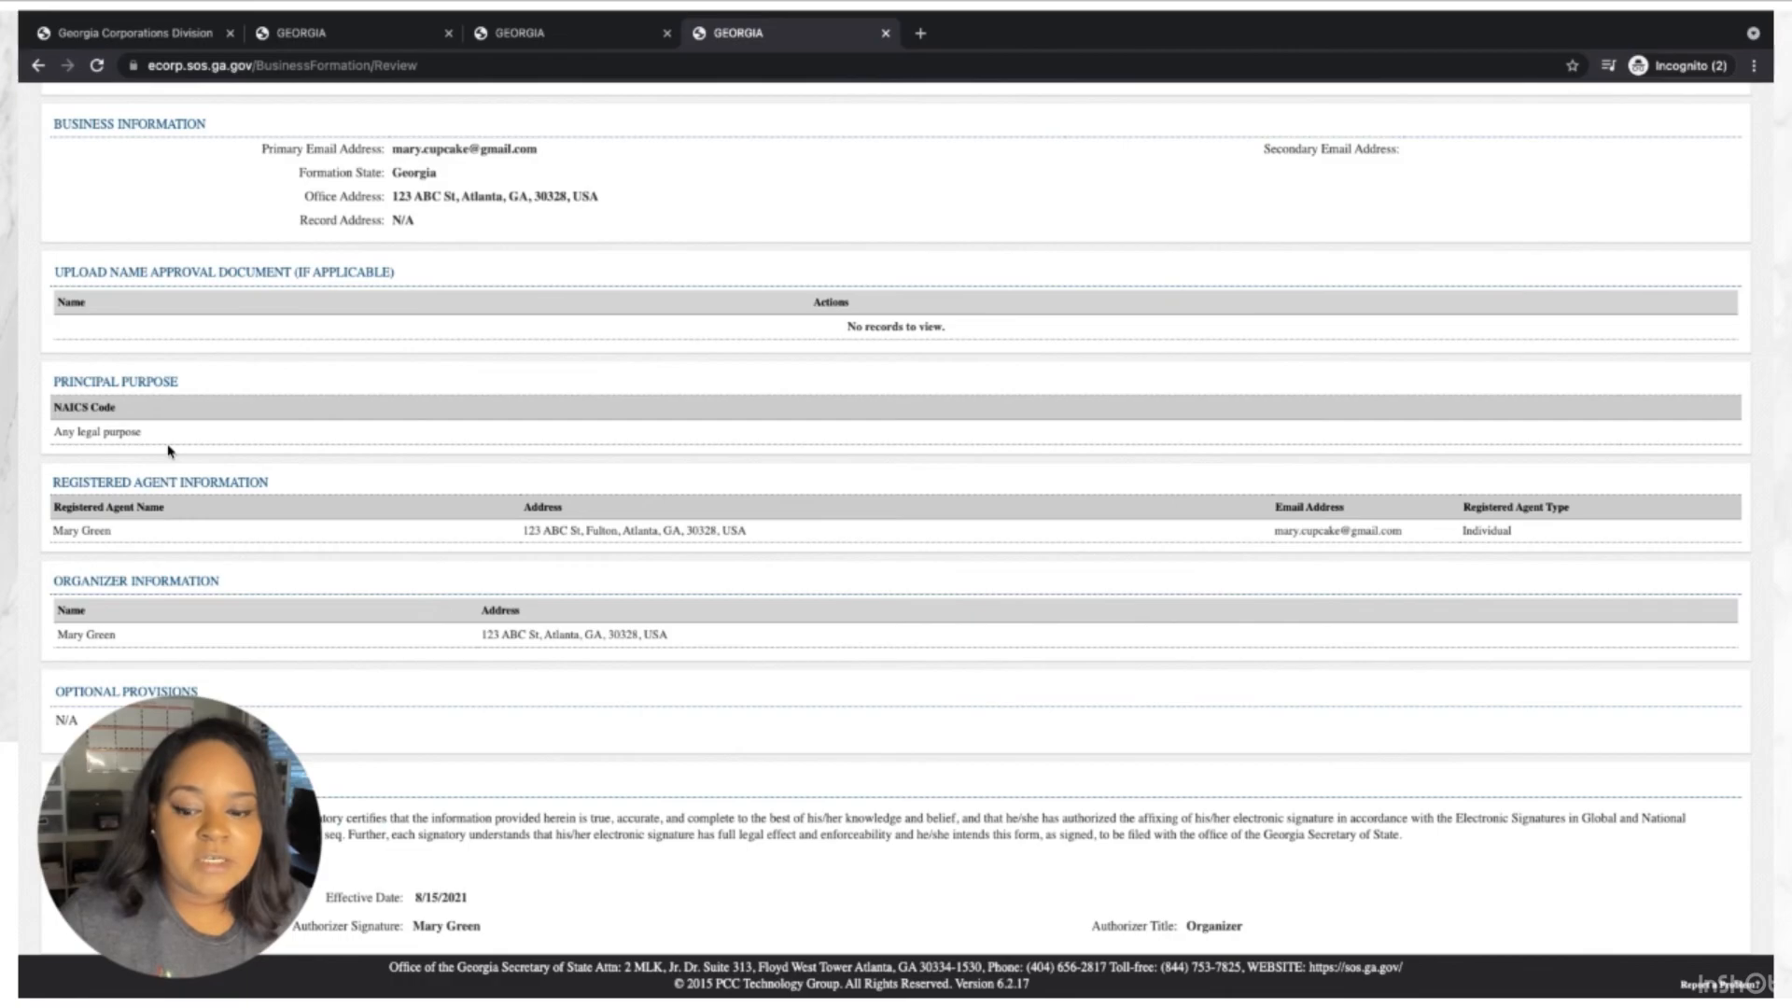
scroll(169, 451, down, 1)
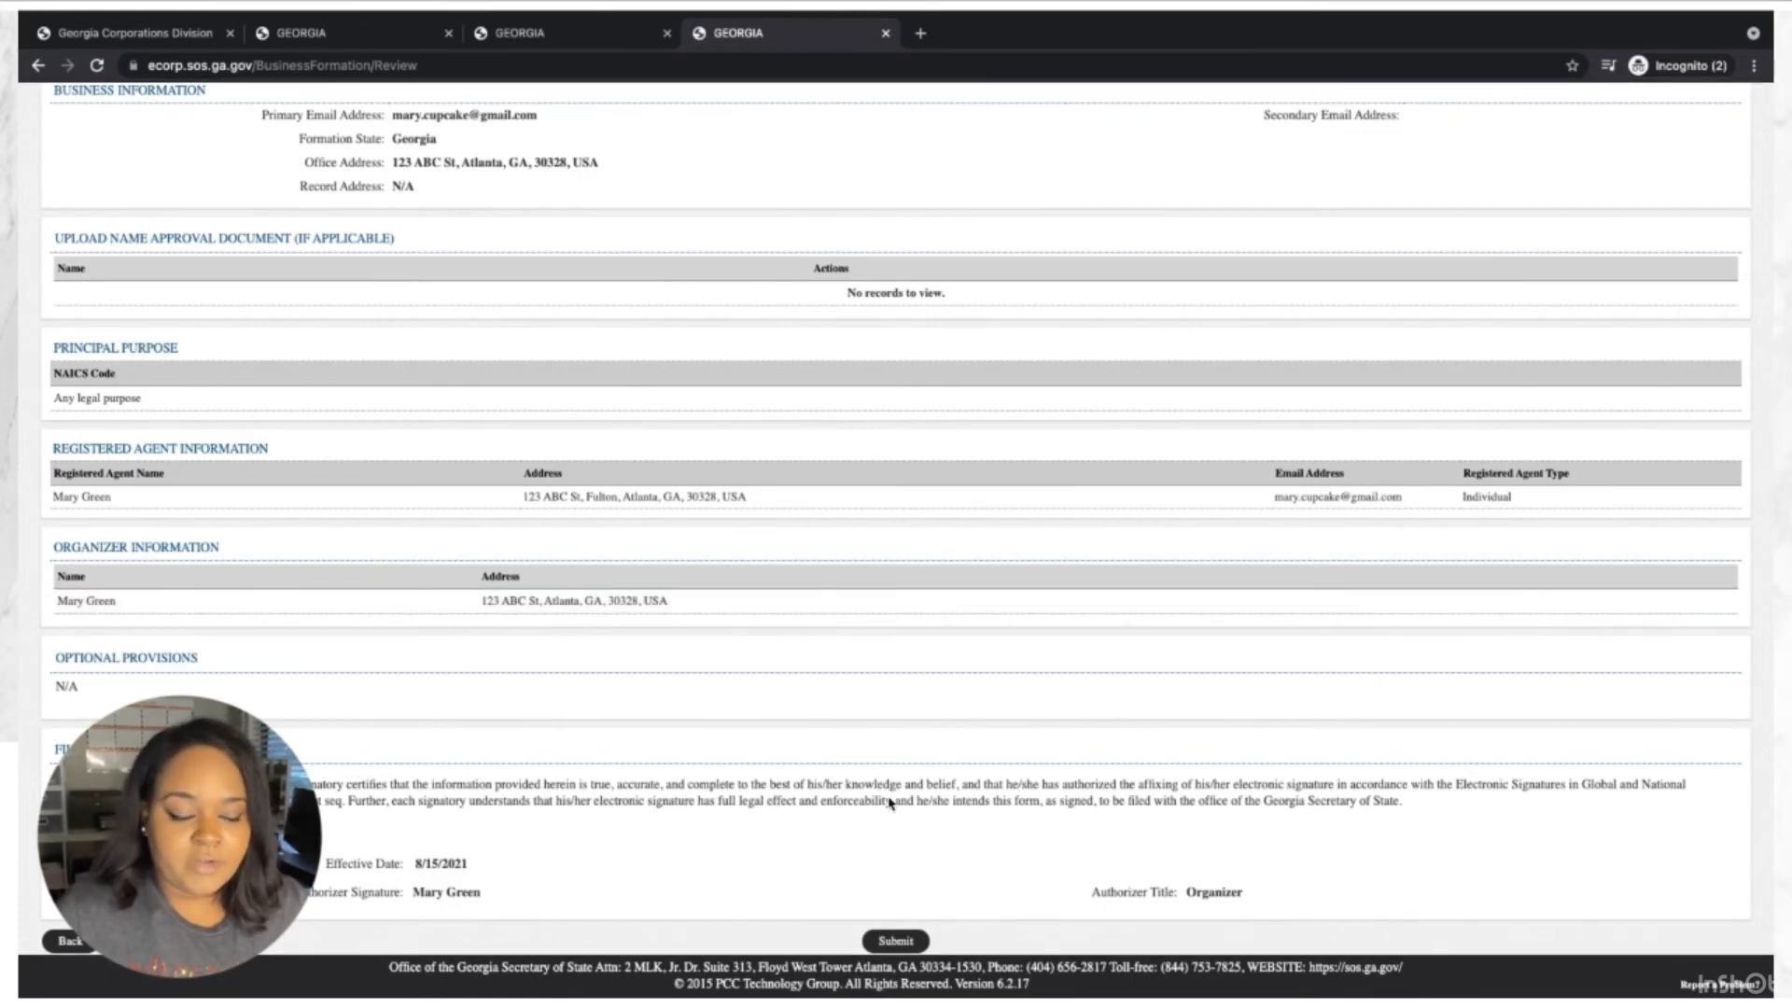
scroll(968, 890, up, 1)
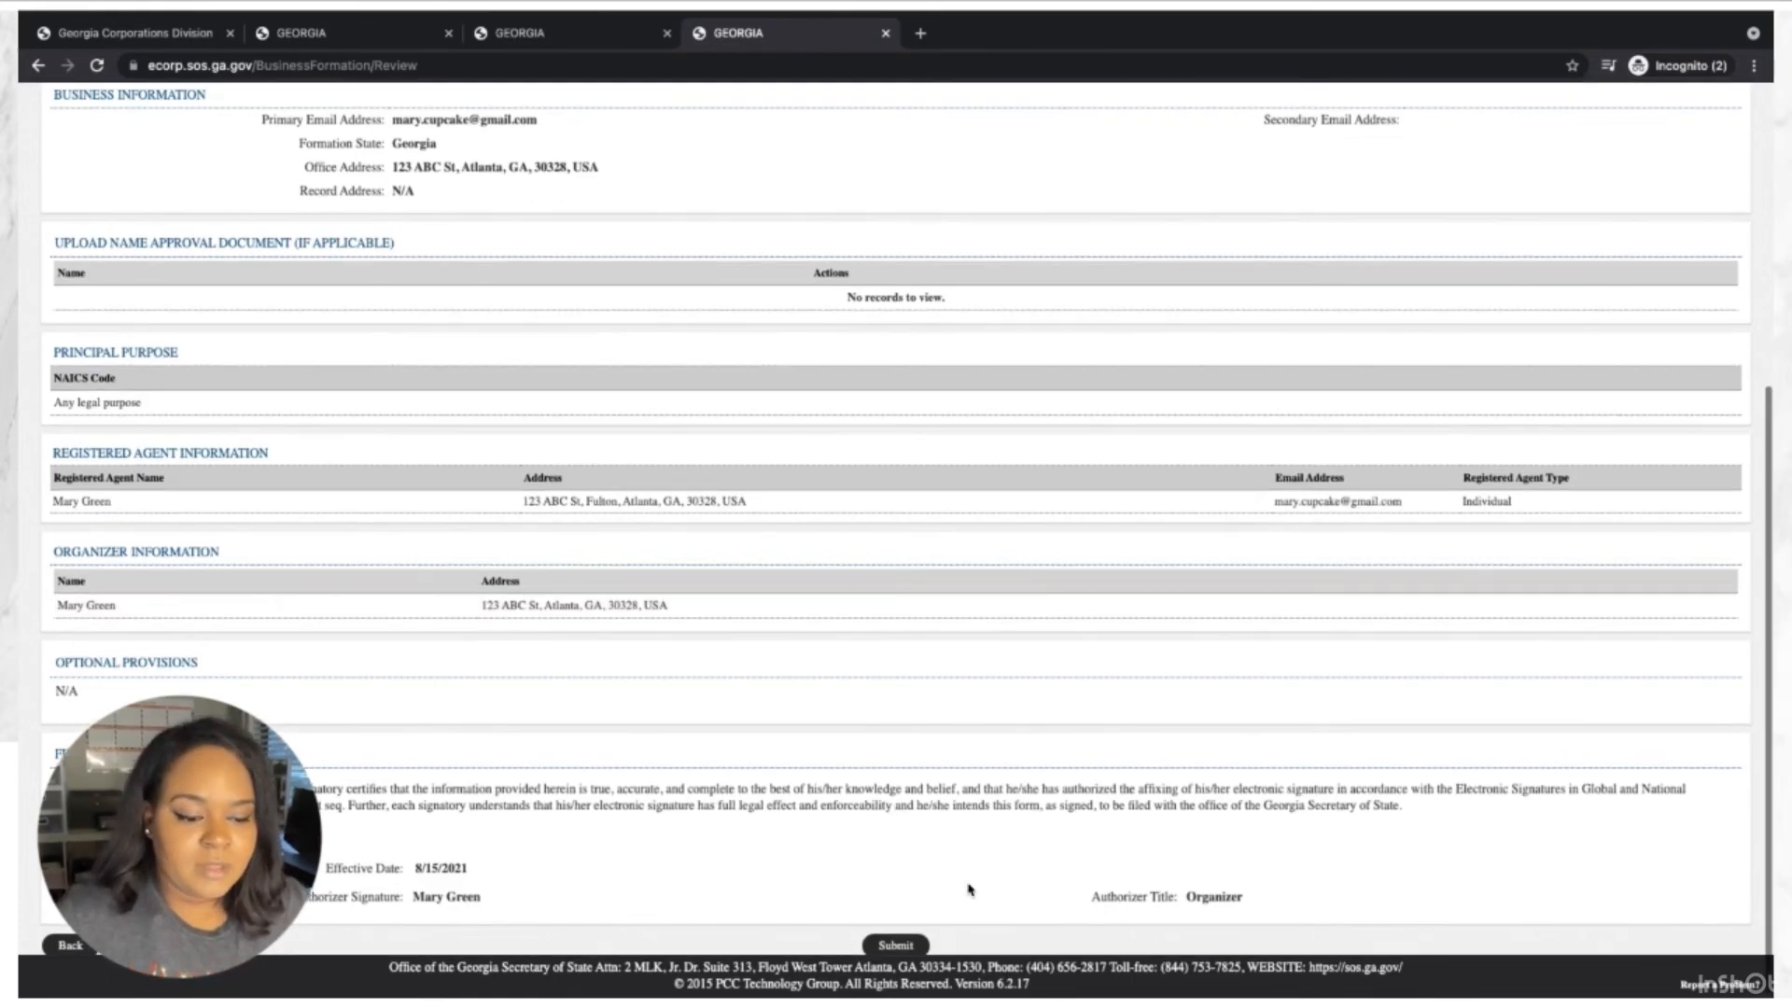
click(895, 944)
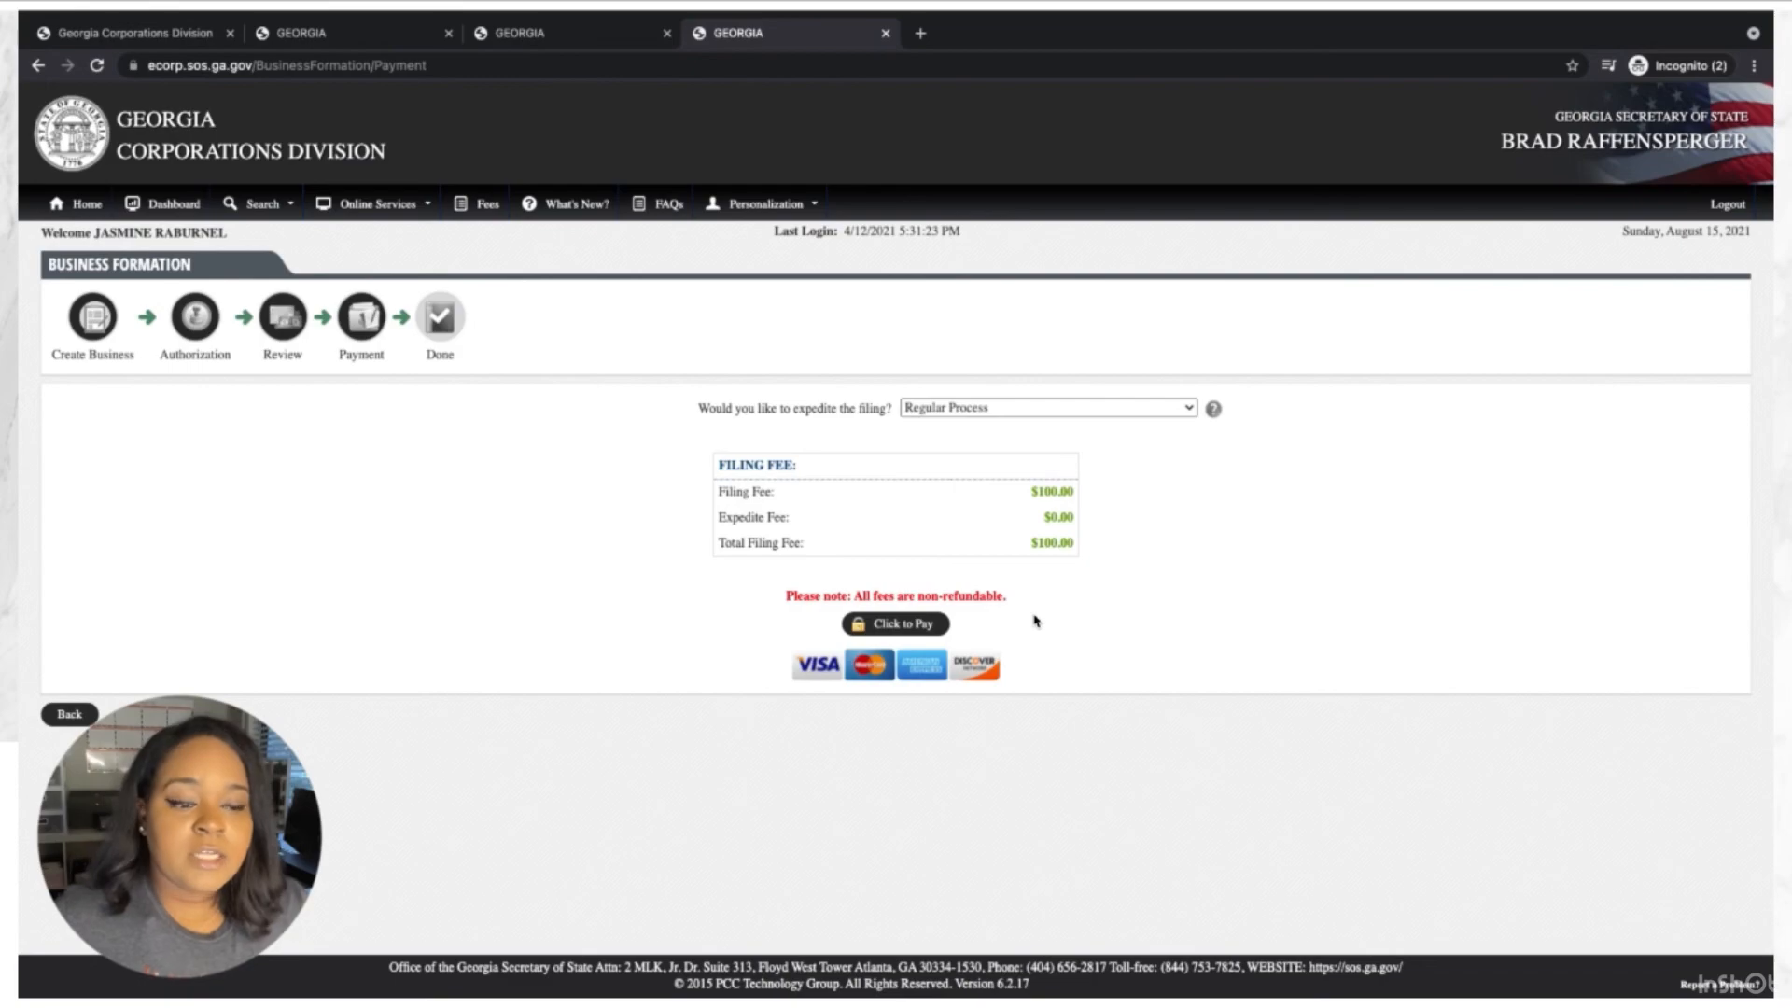
Try Same Day and Two Business Days expedite, revert to Regular Process ($100.00 total), then proceed to payment.
click(1006, 410)
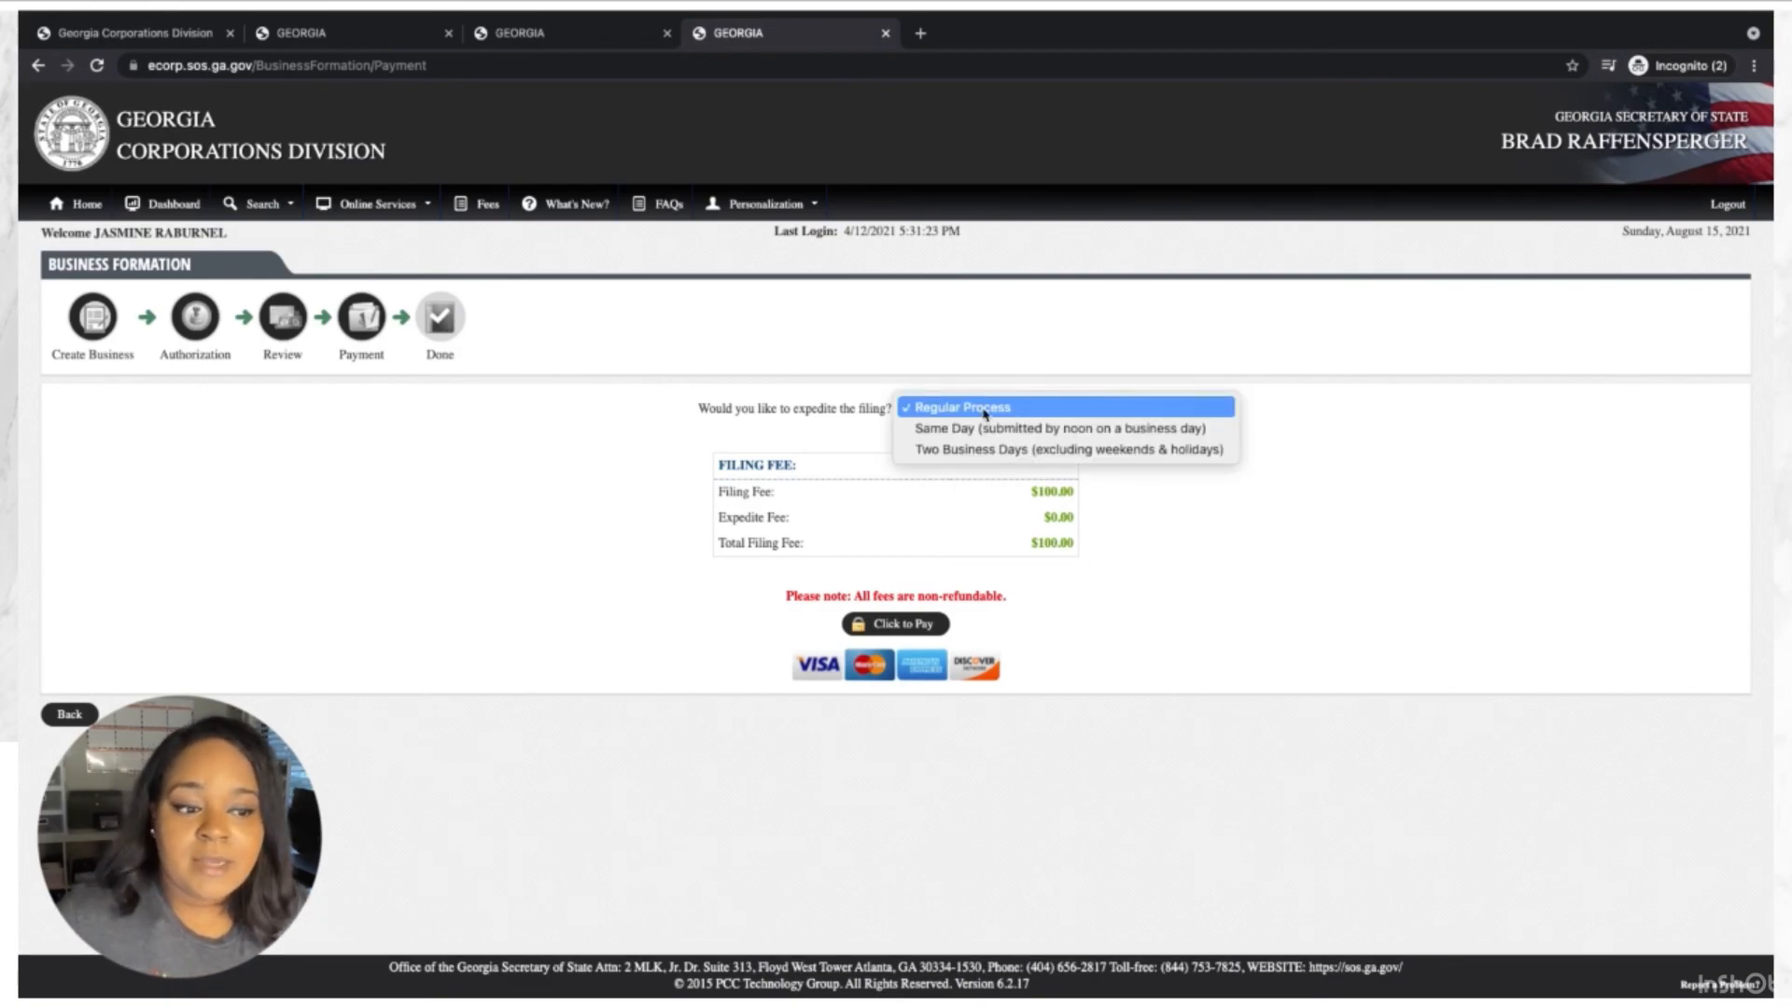
click(996, 428)
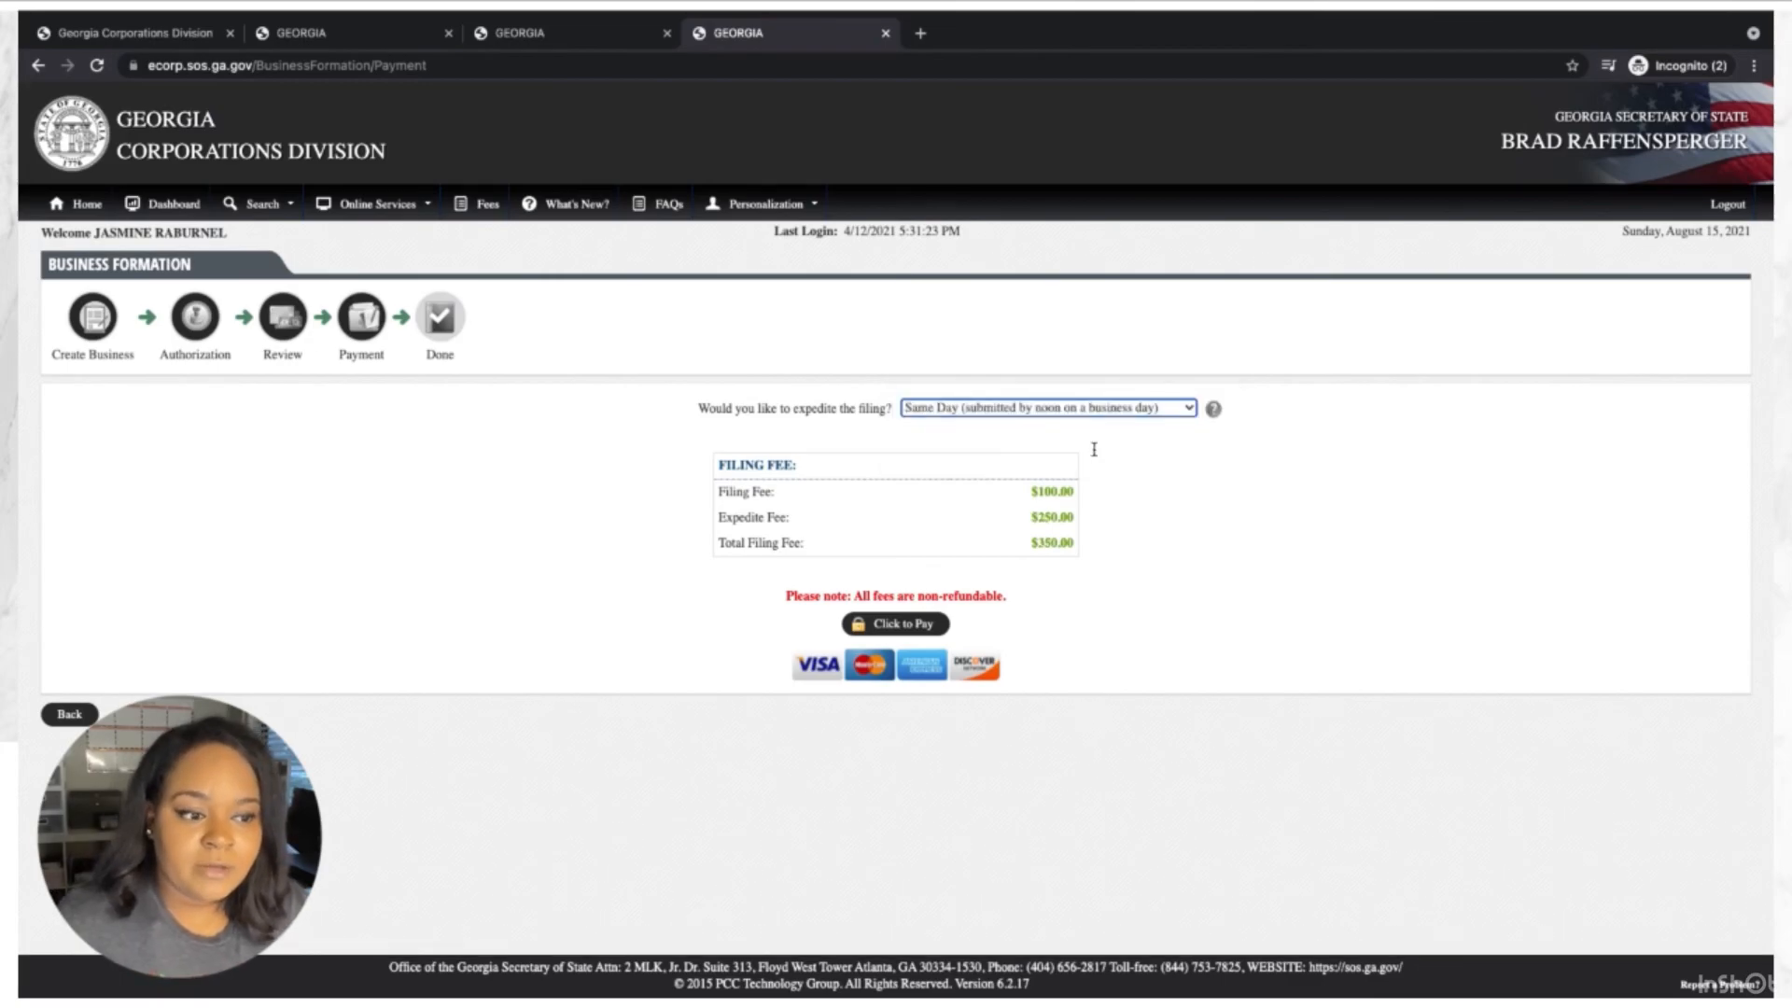
click(1087, 412)
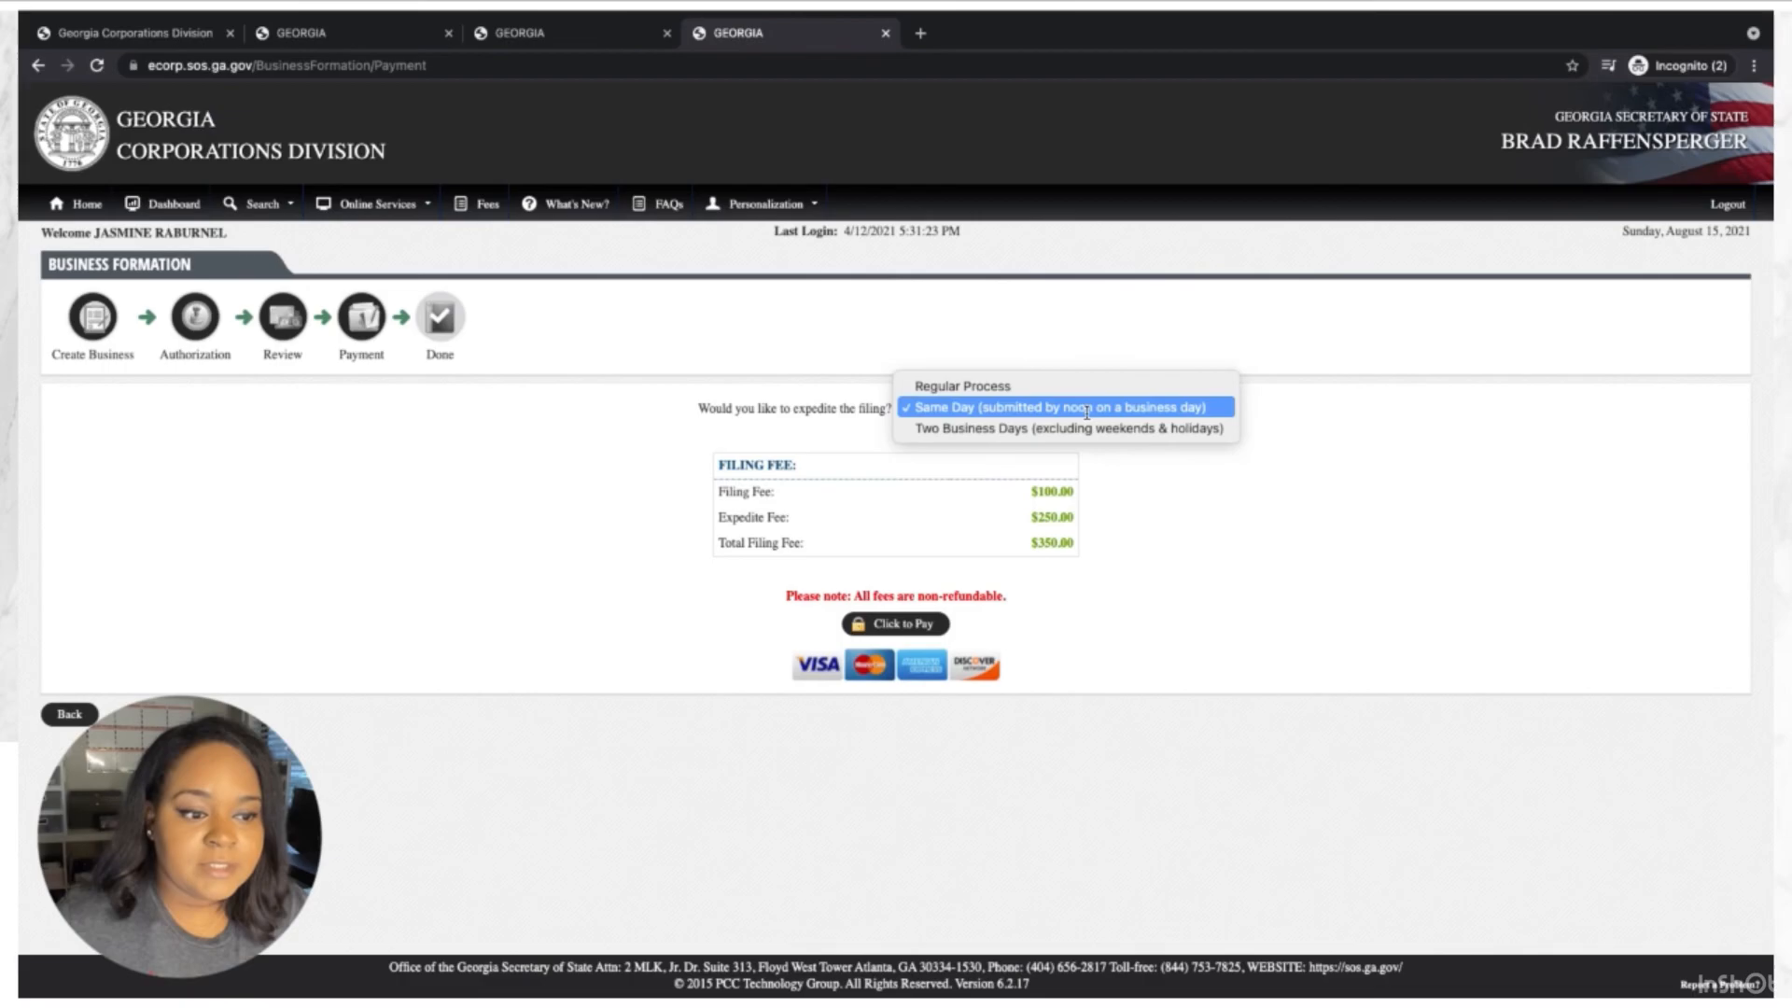
click(1026, 429)
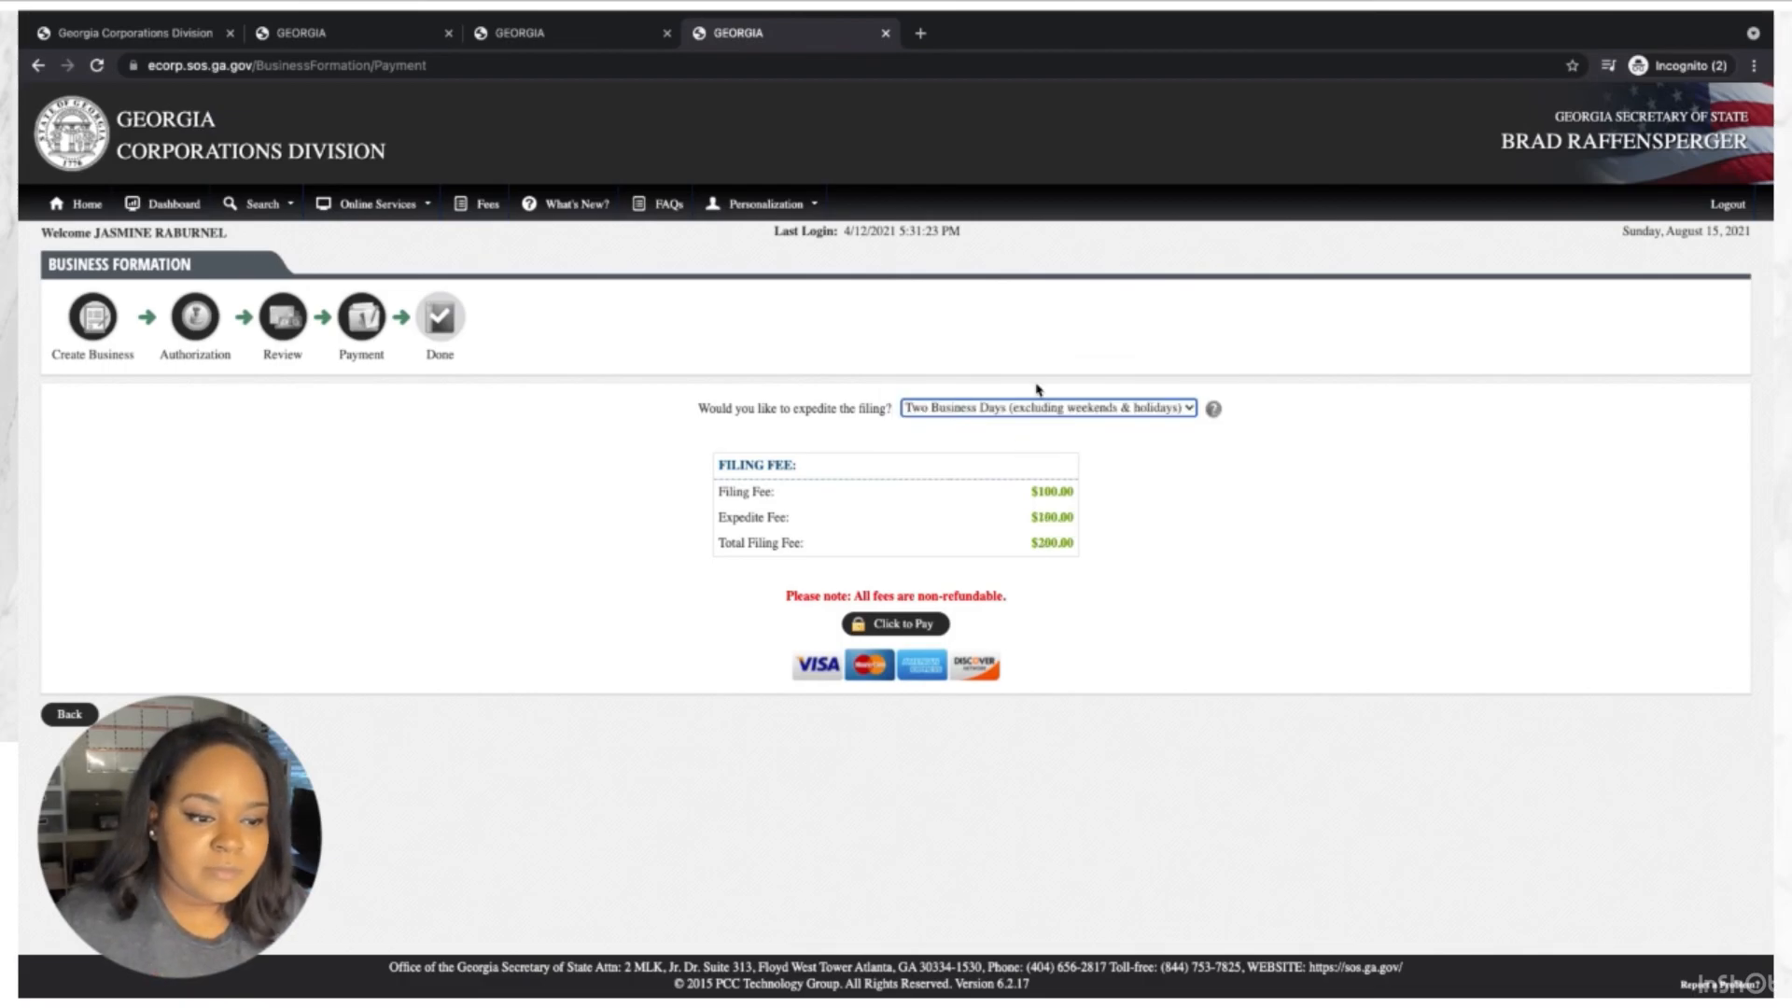
click(1013, 408)
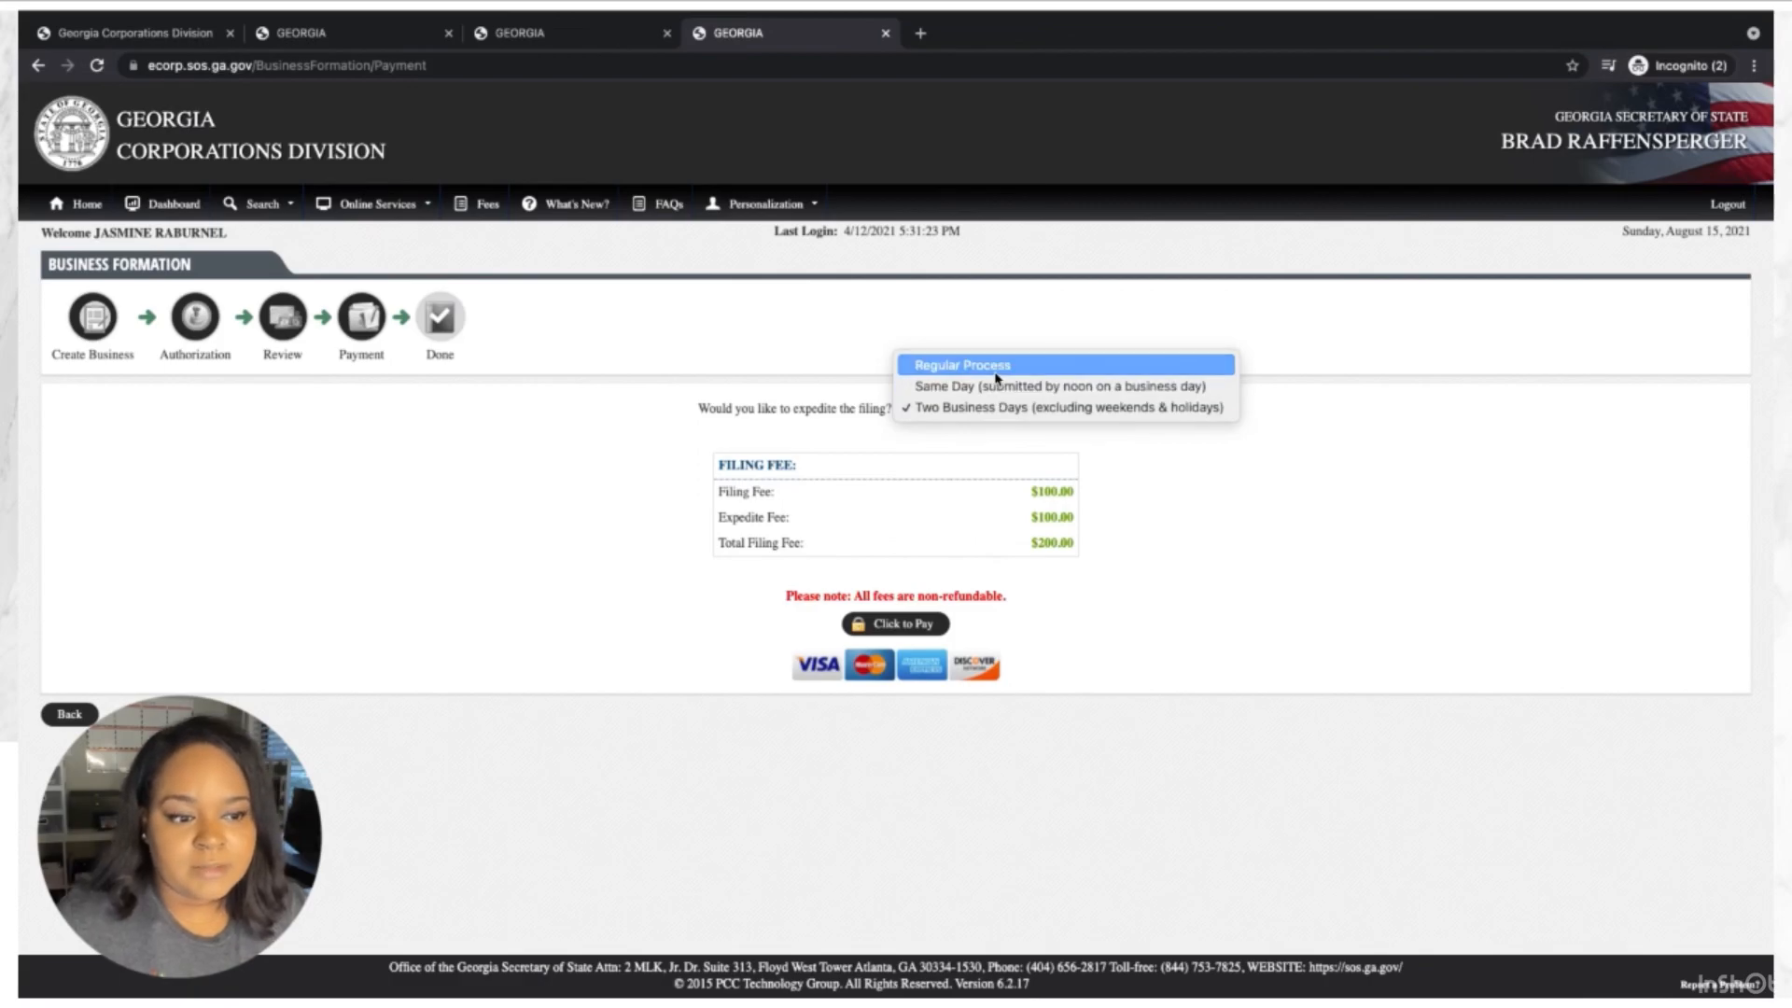
click(996, 372)
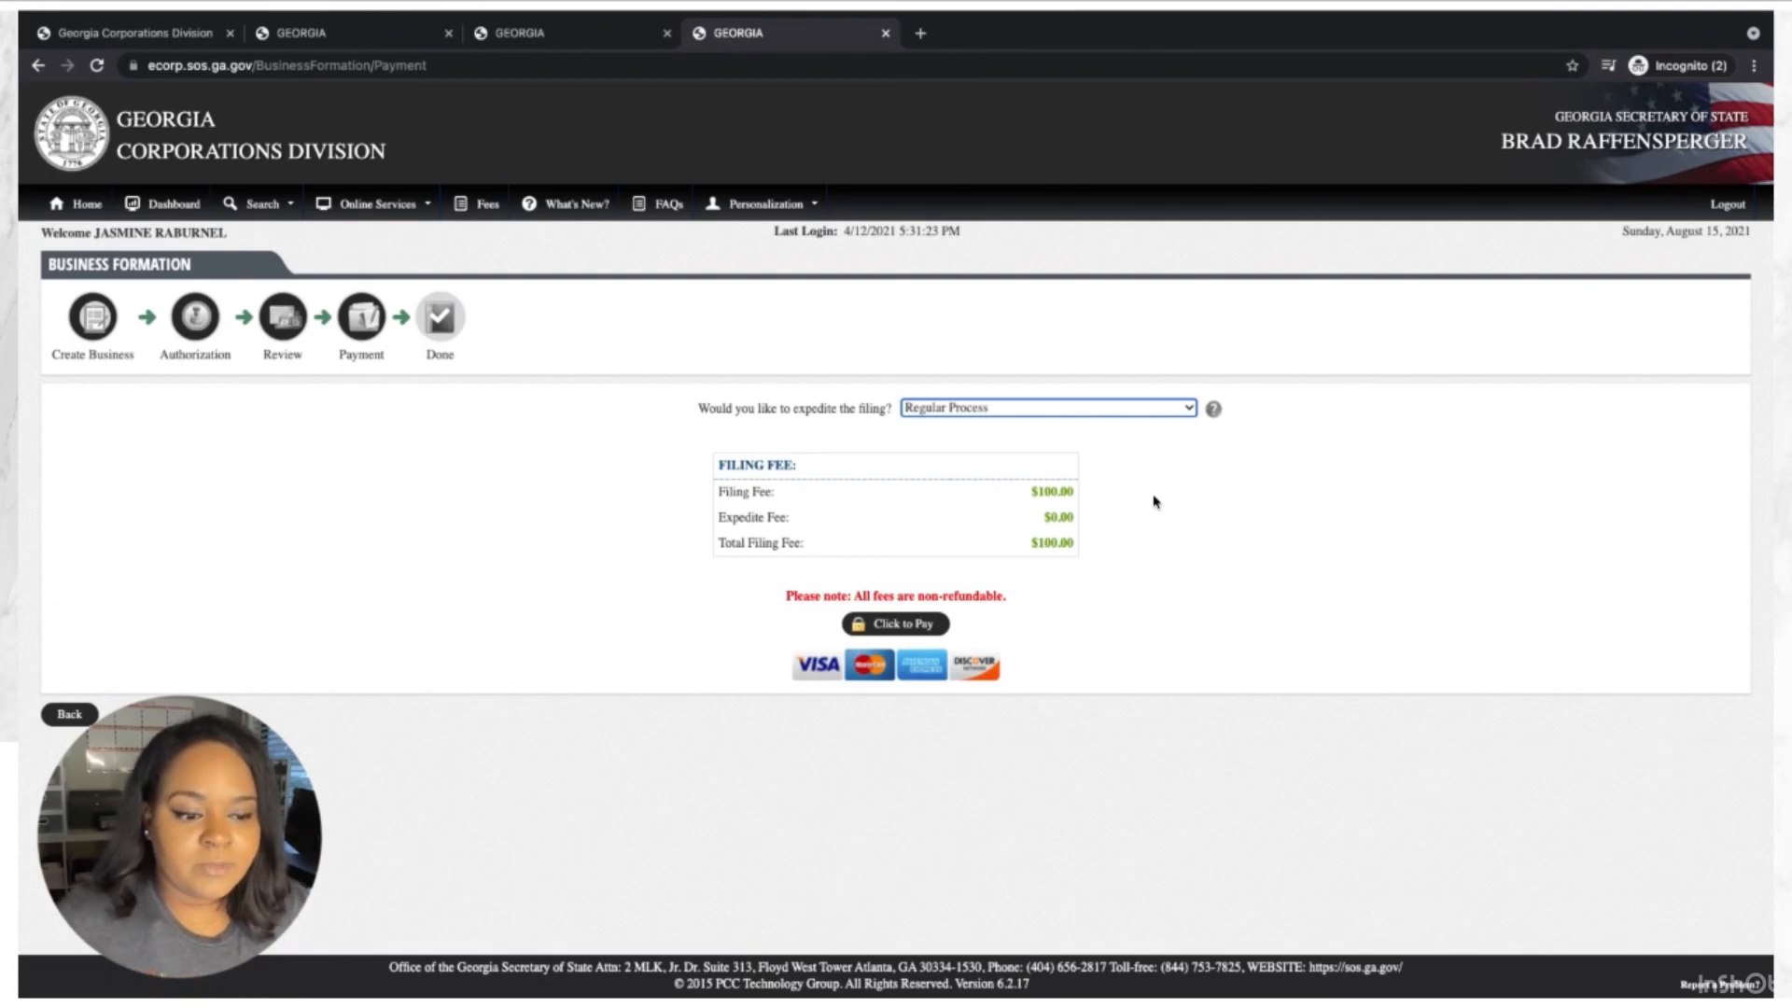
click(891, 625)
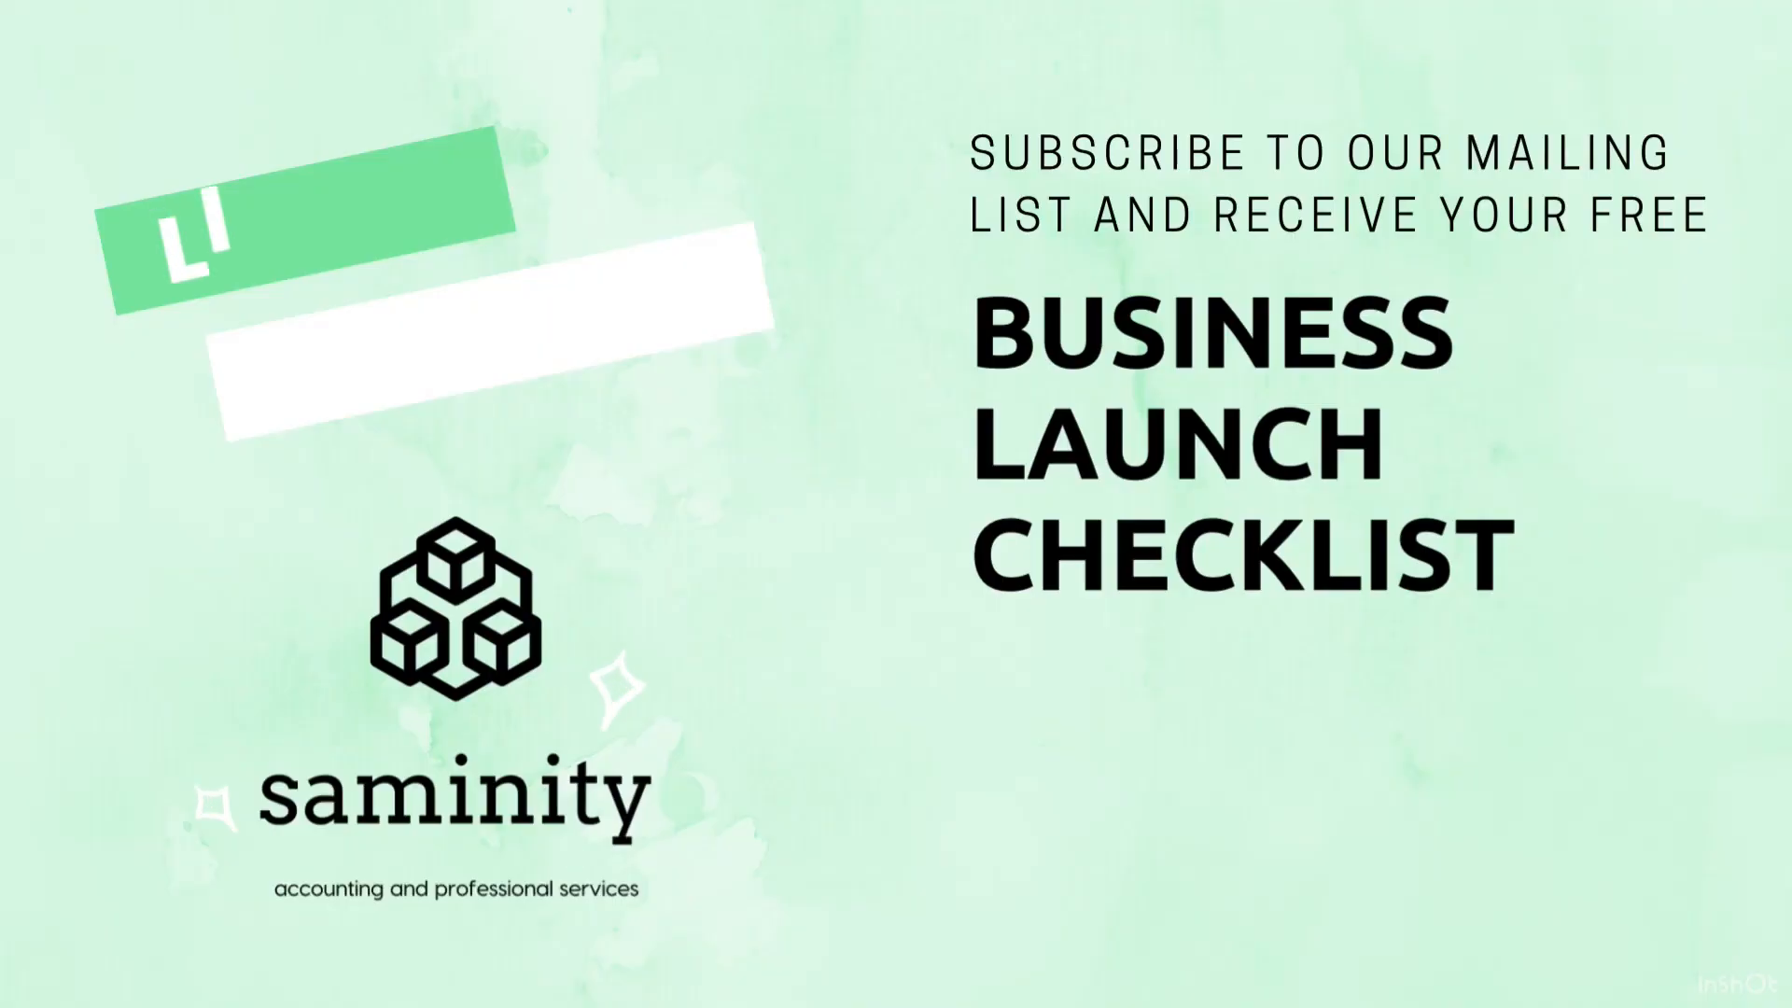